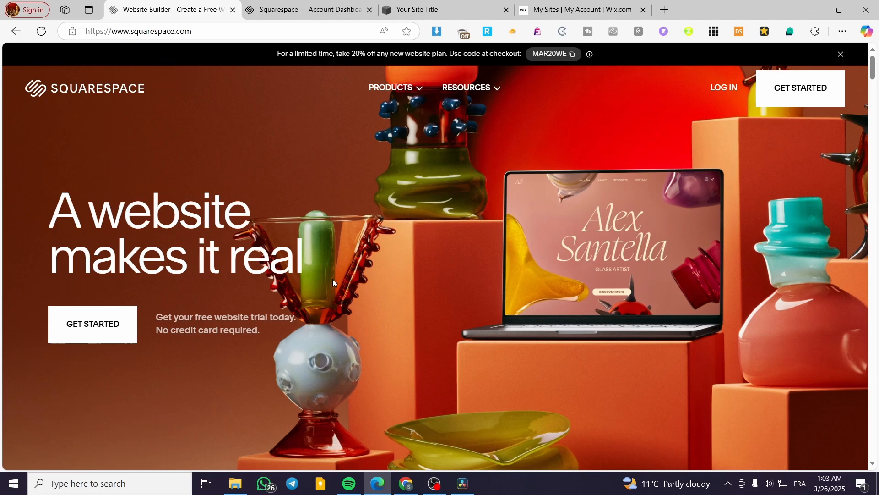
Switch to the Squarespace account dashboard and reload it to examine the list of websites
click(320, 4)
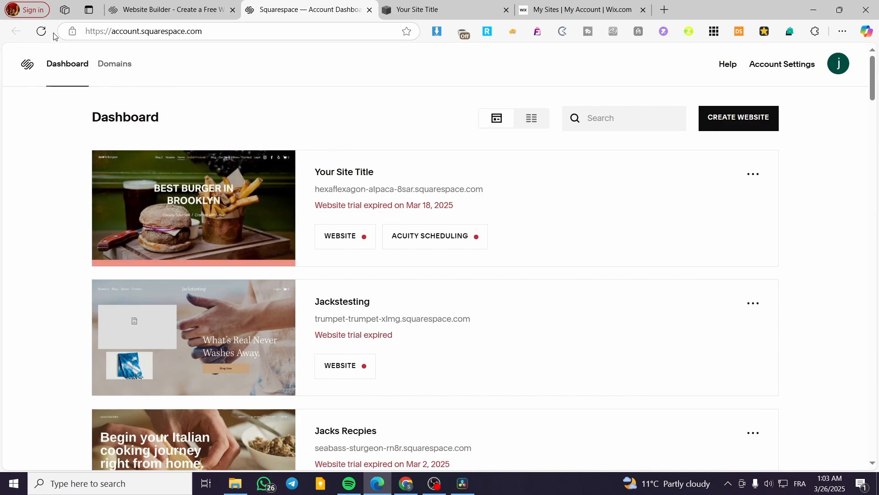
click(42, 31)
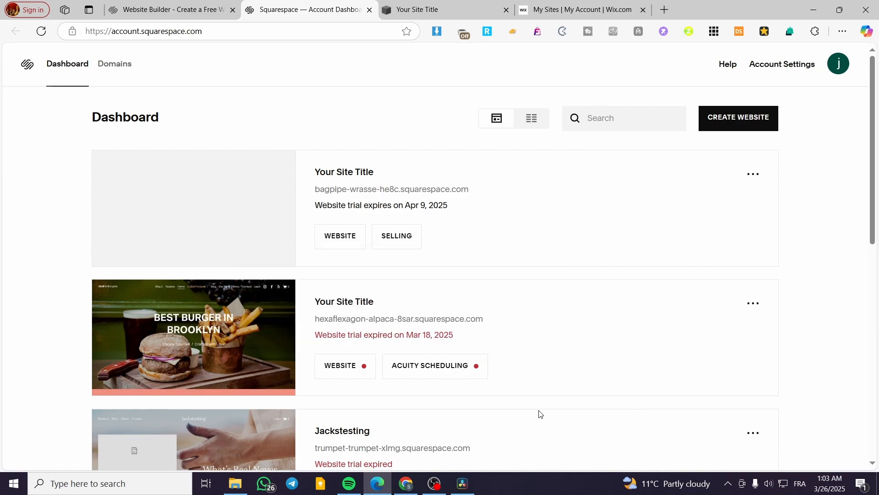
mouse_move(397, 369)
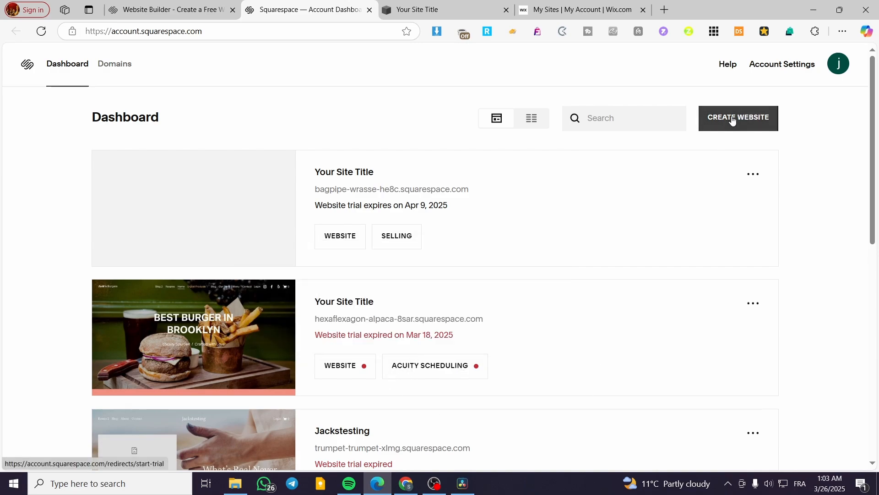
mouse_move(232, 328)
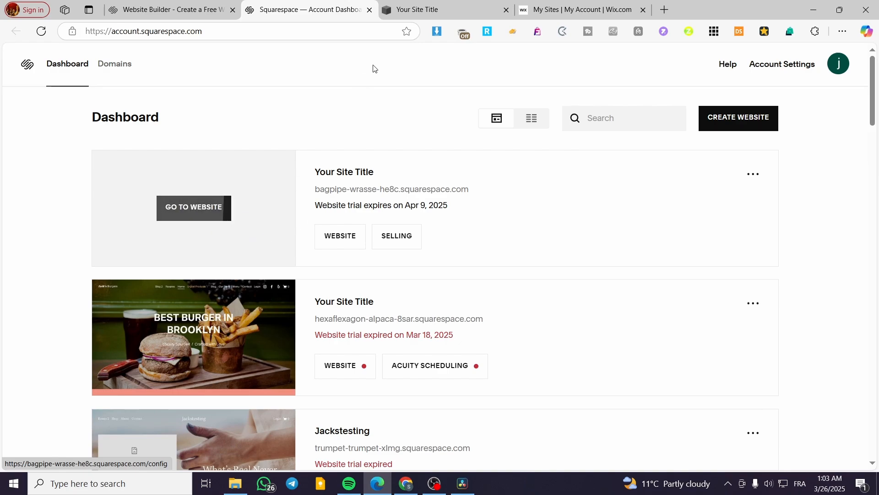
Switch to the "BBQ IS LIFE" site and open its Home page for editing
click(410, 5)
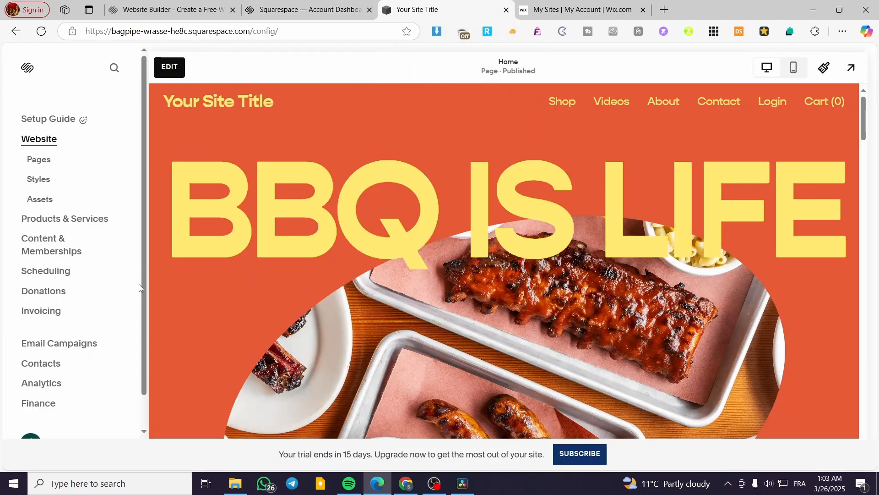
scroll(717, 315, down, 4)
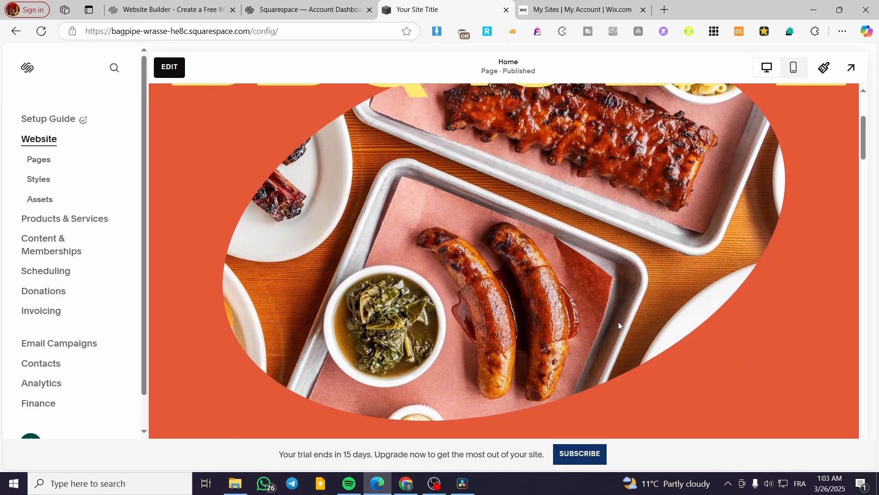
scroll(583, 327, up, 1)
scroll(583, 327, up, 3)
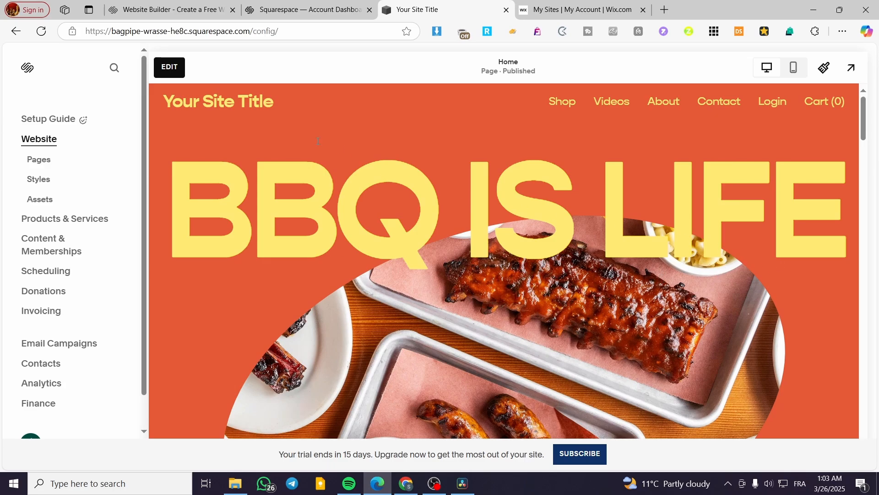
click(169, 67)
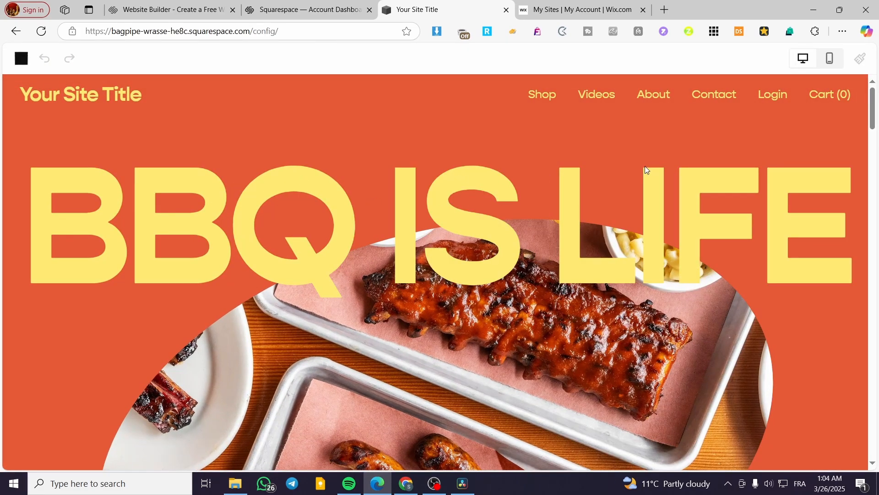
Examine the Home page's sections from the "BBQ IS LIFE" banner down to the product carousel and back
scroll(697, 156, down, 3)
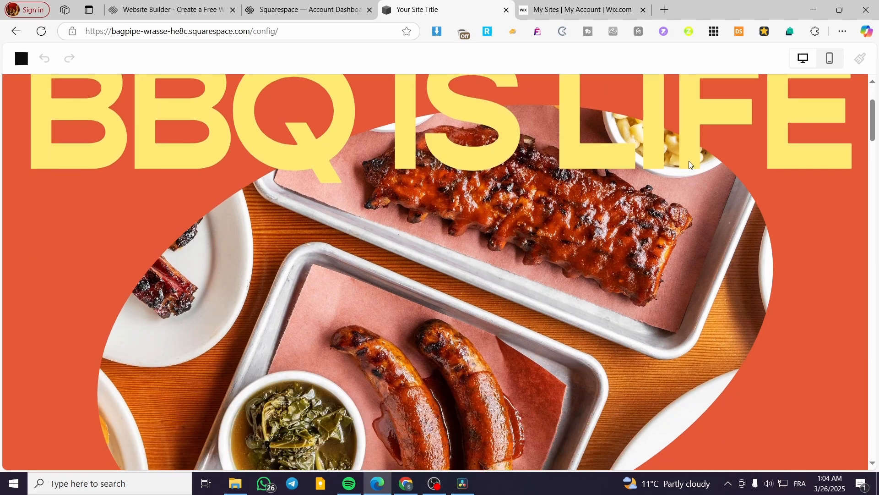
scroll(682, 162, down, 3)
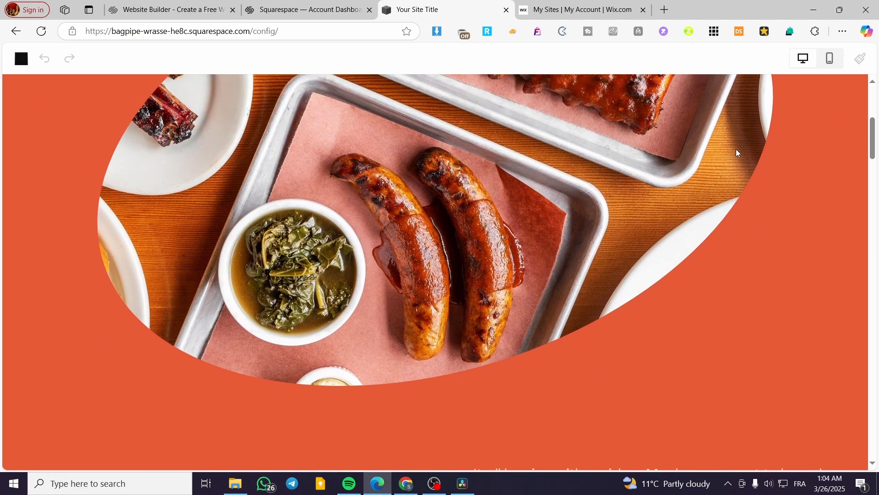
scroll(735, 150, down, 10)
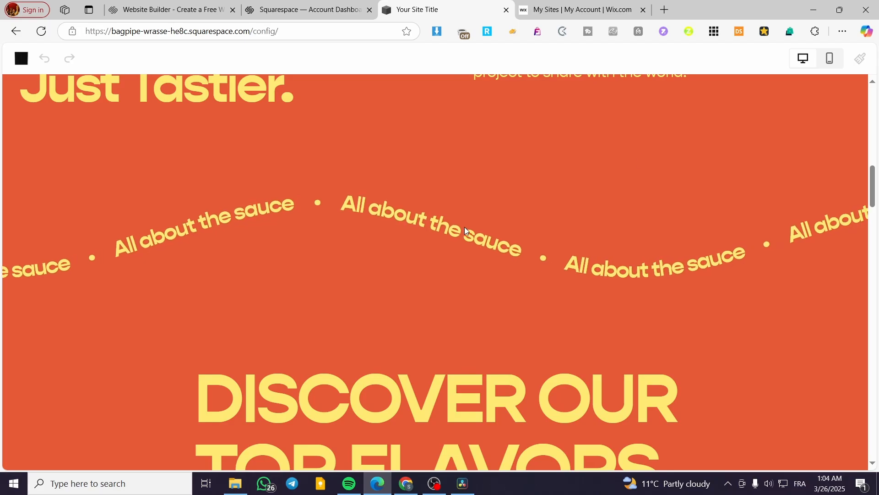
scroll(474, 279, down, 8)
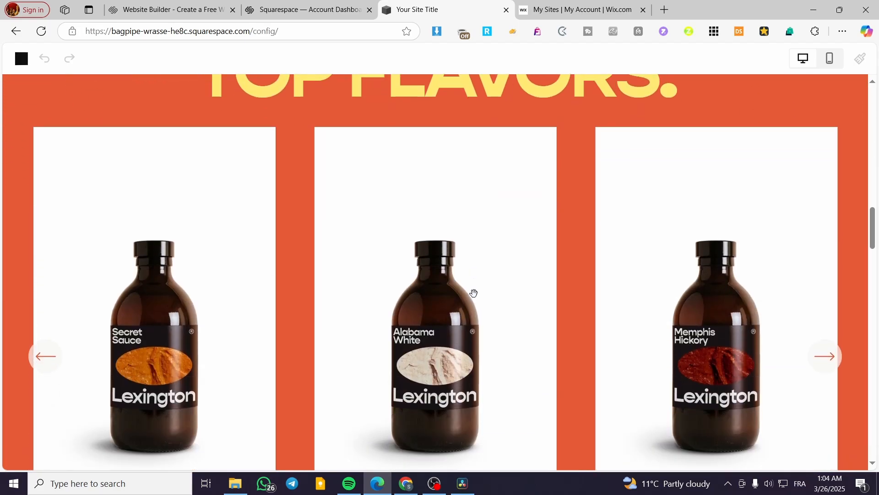
scroll(473, 291, down, 4)
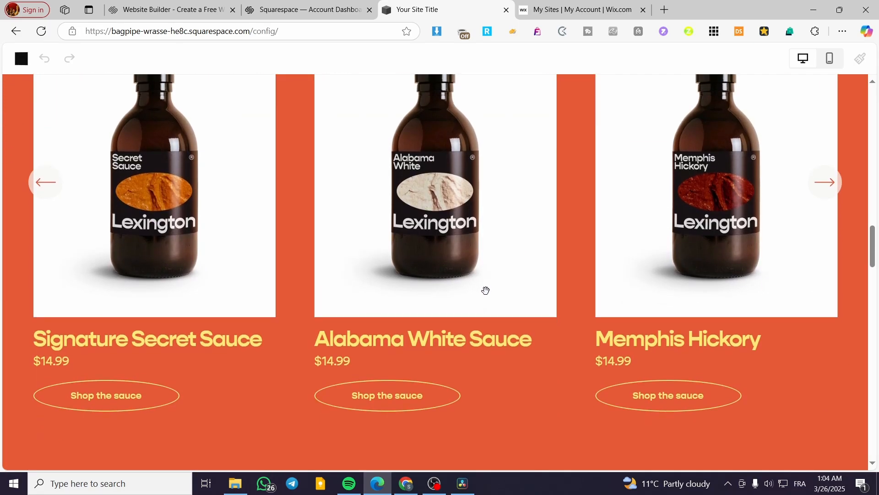
scroll(430, 345, down, 4)
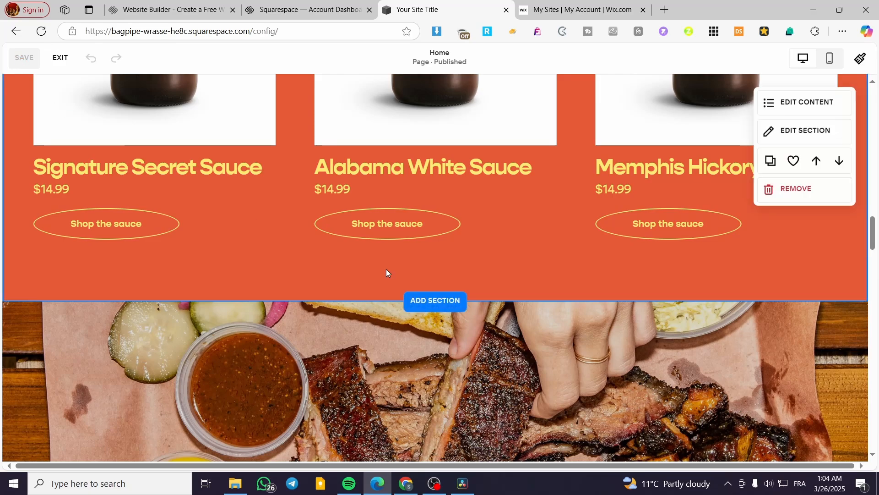
scroll(477, 281, up, 10)
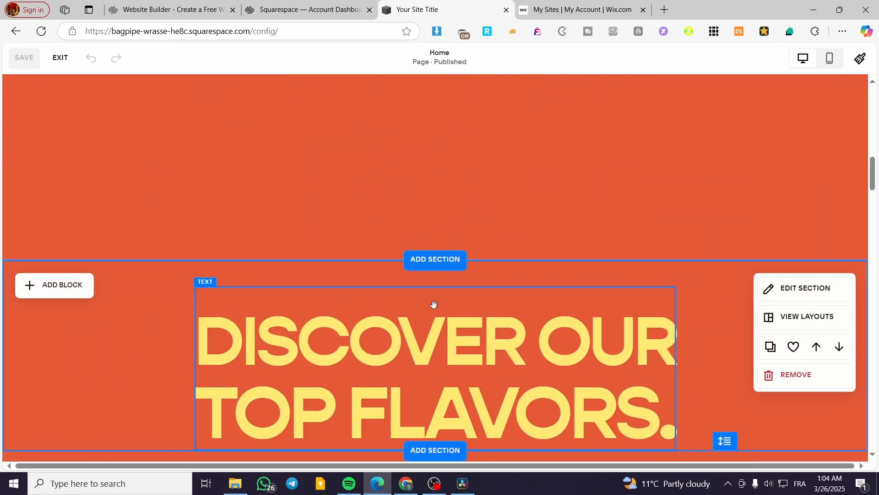
scroll(425, 306, up, 5)
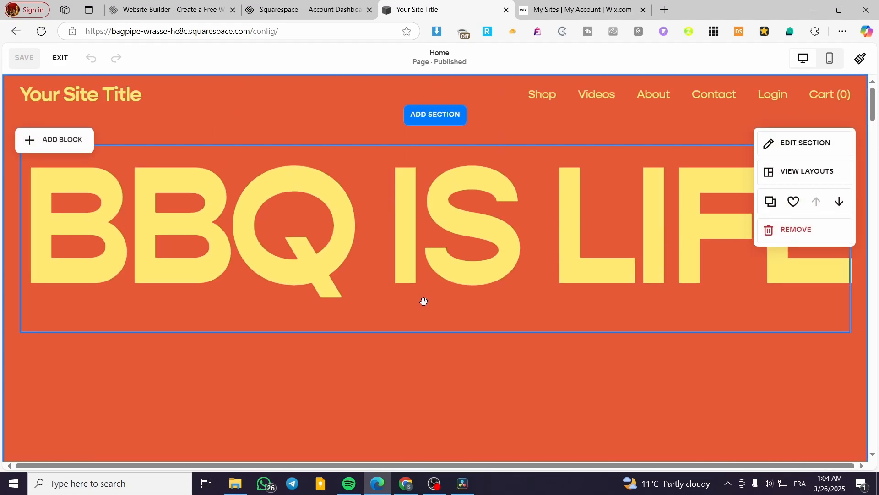
Add a blank section between the banner image and the "BBQ Sauce. Just Tastier." section
scroll(424, 301, down, 5)
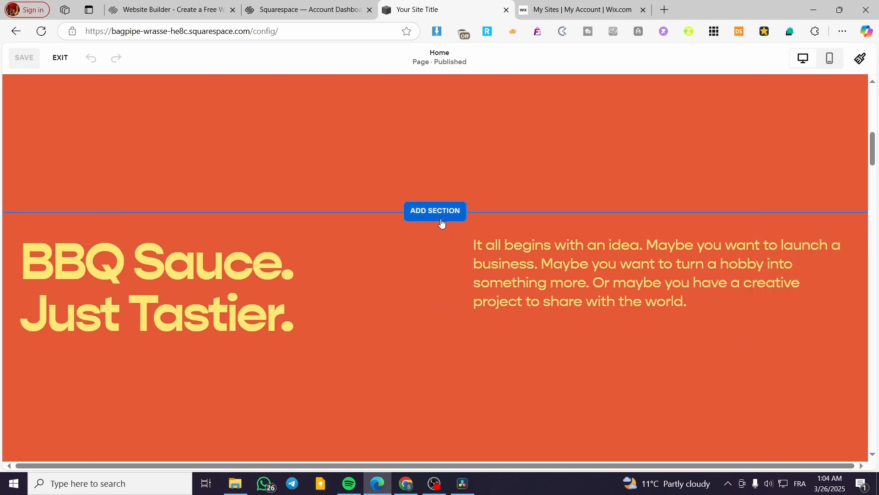
click(442, 222)
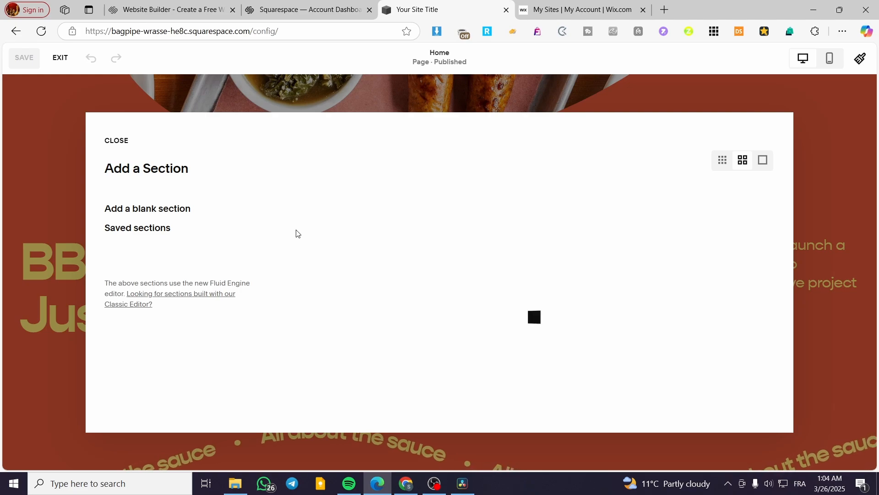
key(Escape)
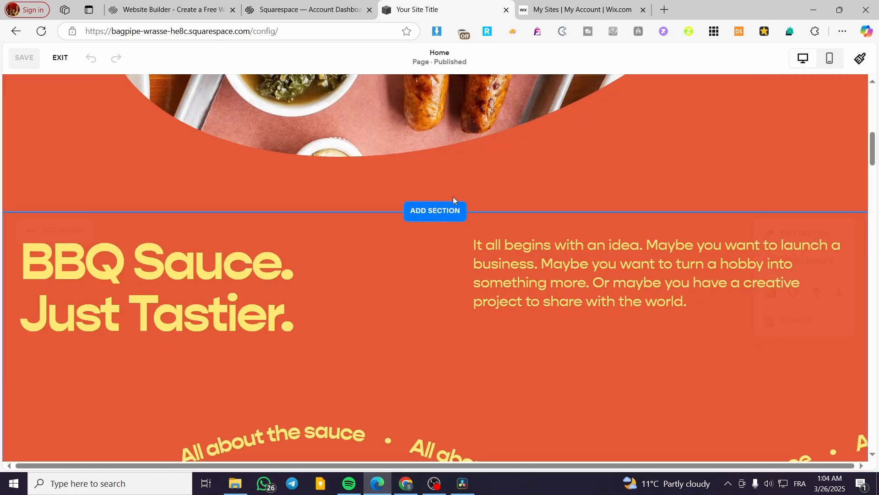
click(444, 220)
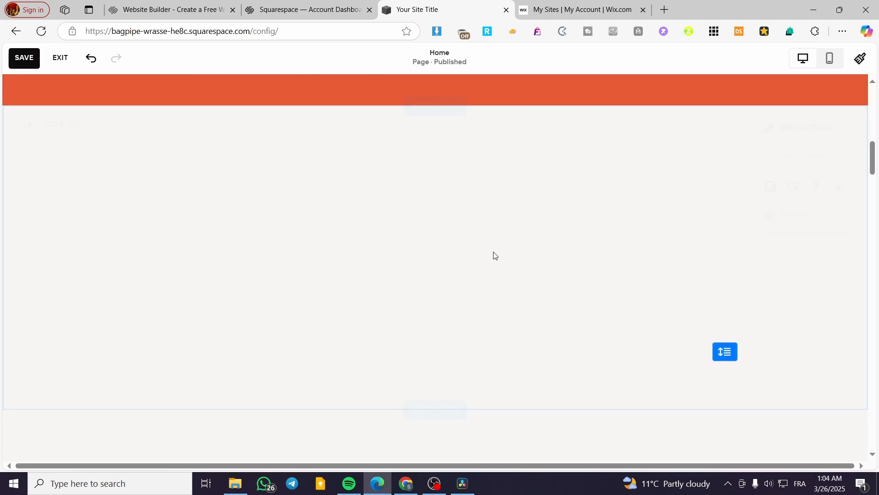
Remove the duplicate blank section below the first blank one
scroll(548, 340, up, 5)
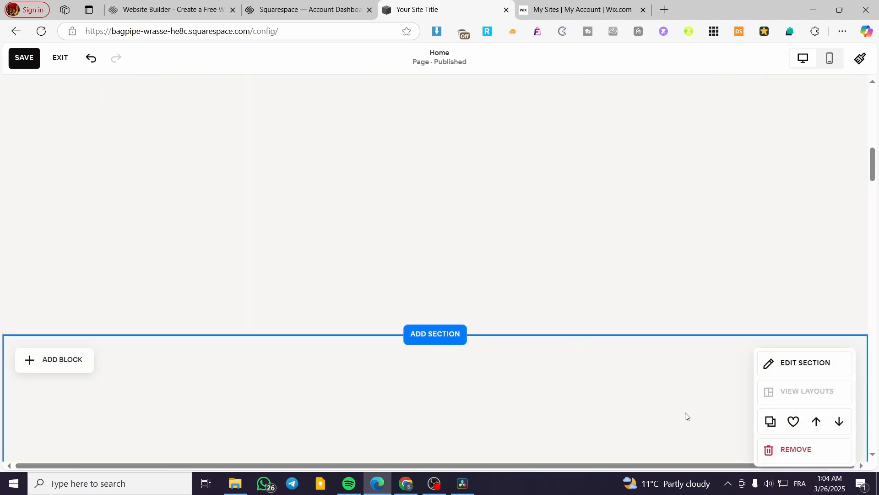
click(809, 449)
click(508, 290)
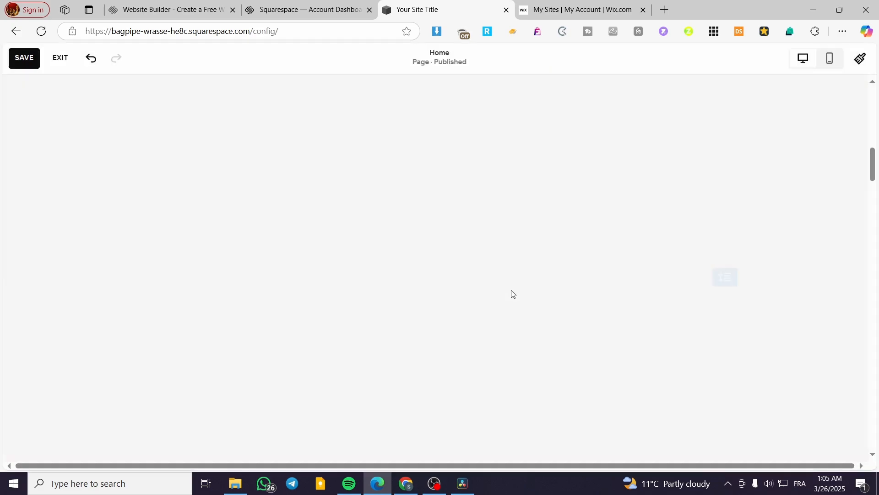
scroll(443, 336, up, 4)
scroll(442, 339, down, 2)
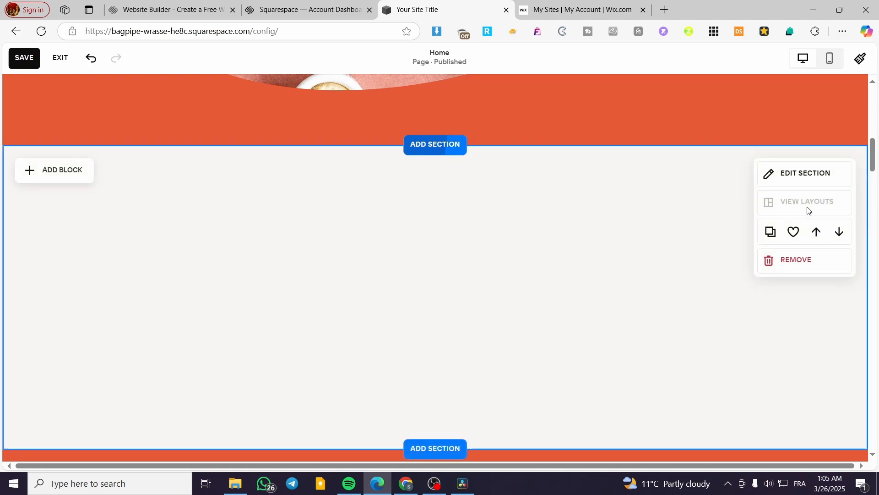
Add an image block to the blank section and shift it slightly to the right
click(437, 146)
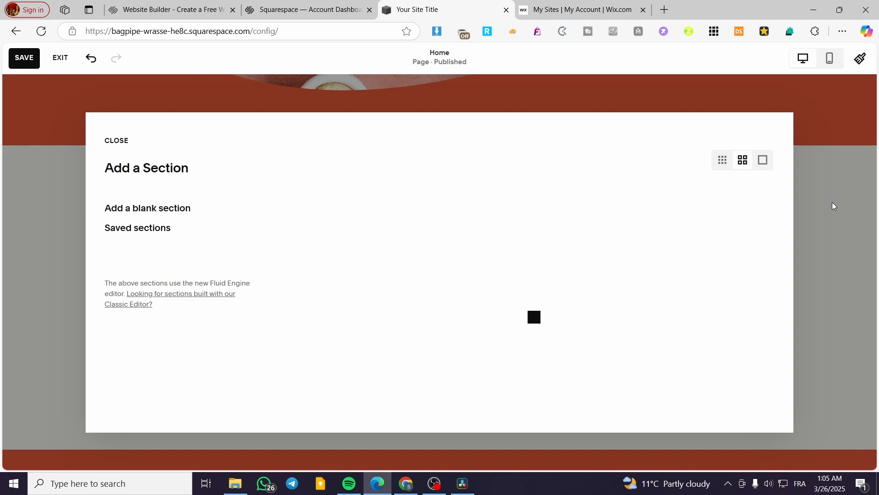
click(113, 143)
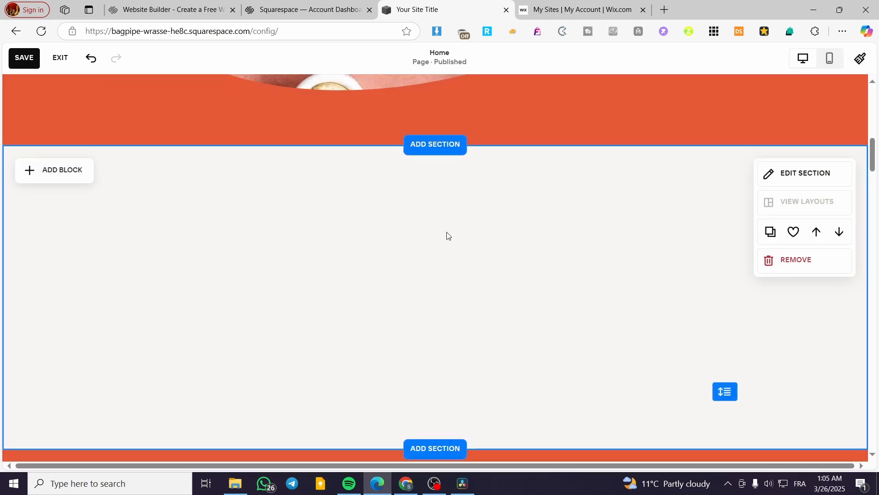
click(59, 175)
click(160, 248)
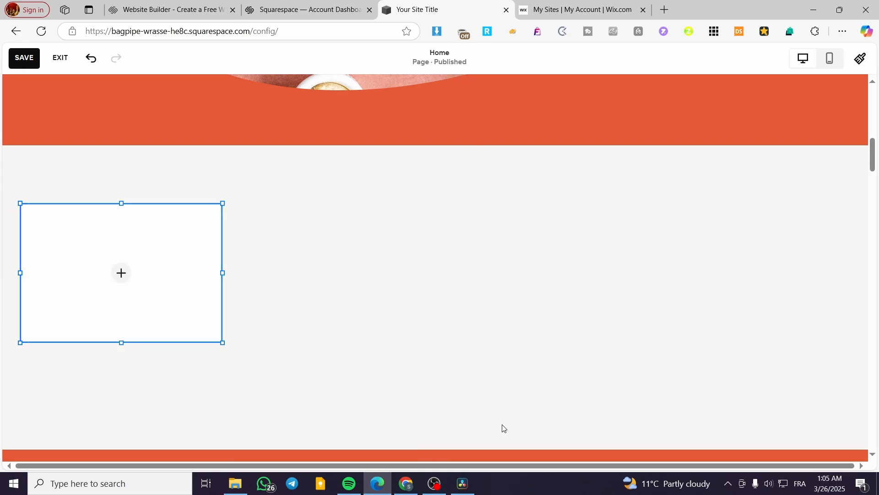
drag(167, 251, 192, 266)
Fill the image block with the free stock photo of a frosted tree in a snowy field
click(202, 264)
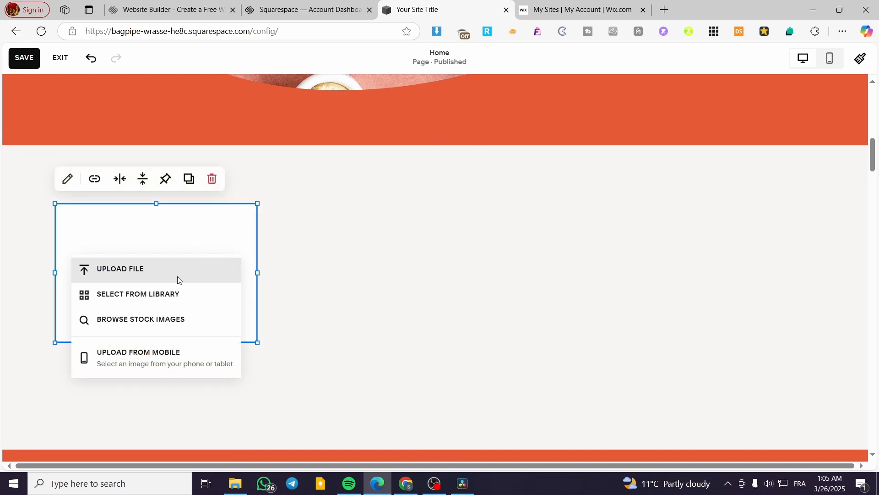
click(179, 294)
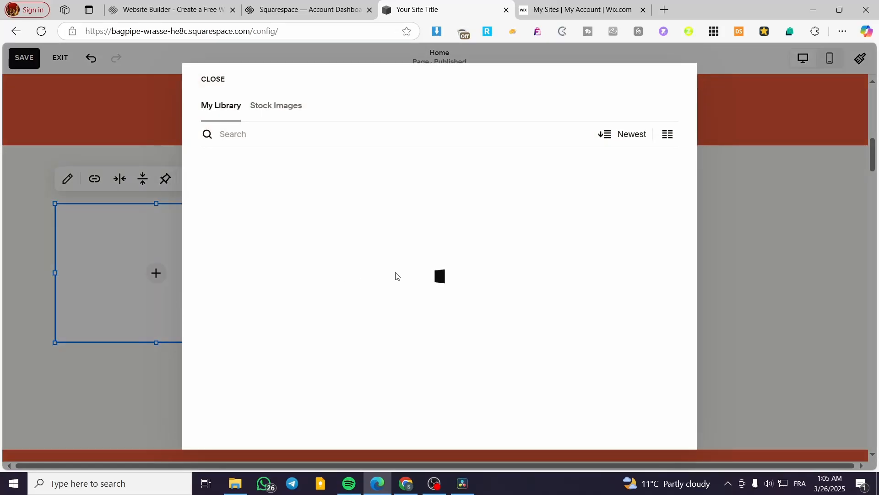
click(292, 105)
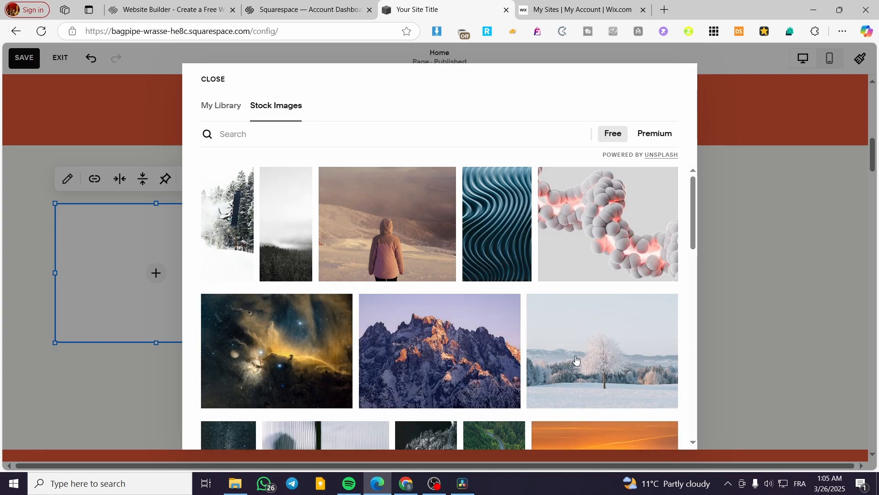
click(594, 362)
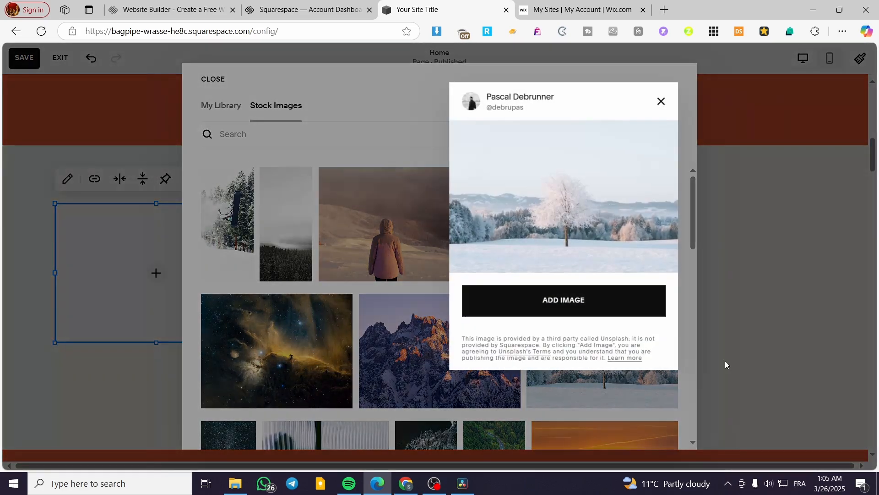
click(585, 300)
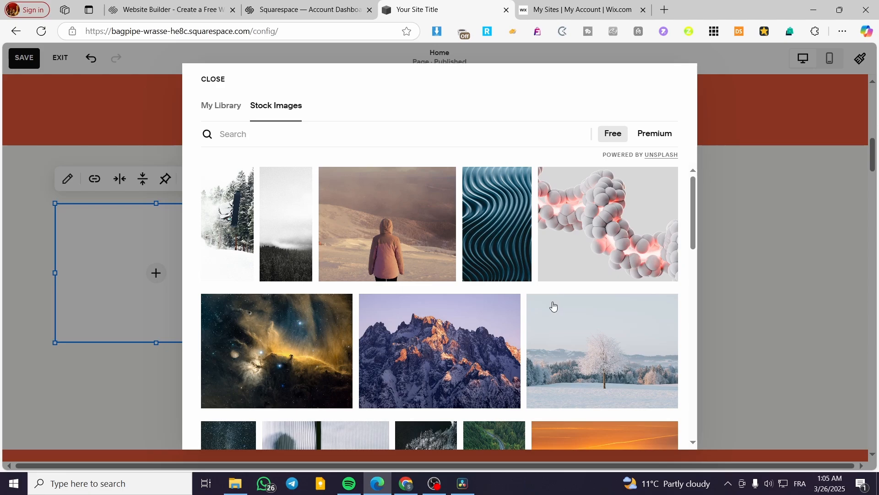
click(551, 273)
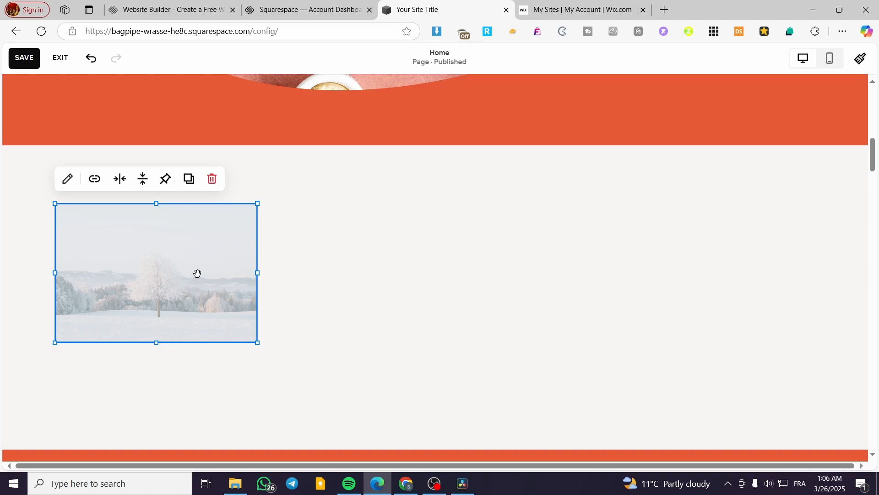
click(337, 255)
click(186, 271)
click(68, 180)
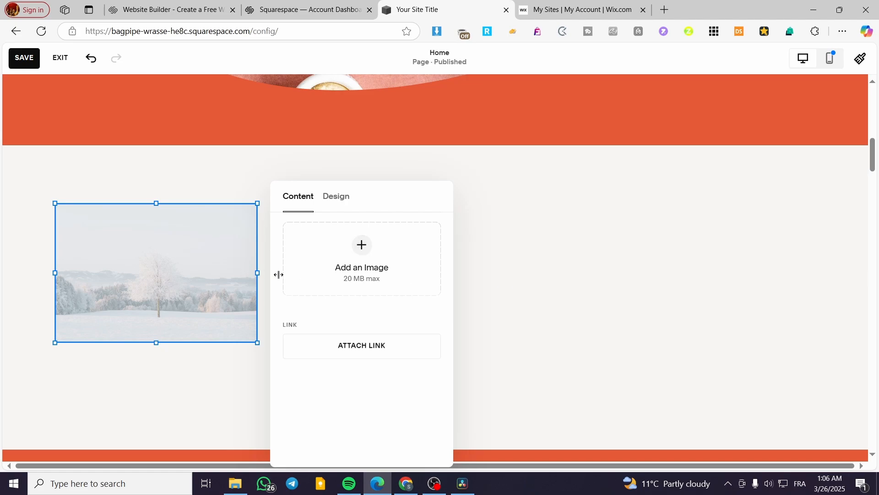
click(490, 266)
Try several image effects on the frosted tree image in its design settings and apply the Liquid effect
click(193, 256)
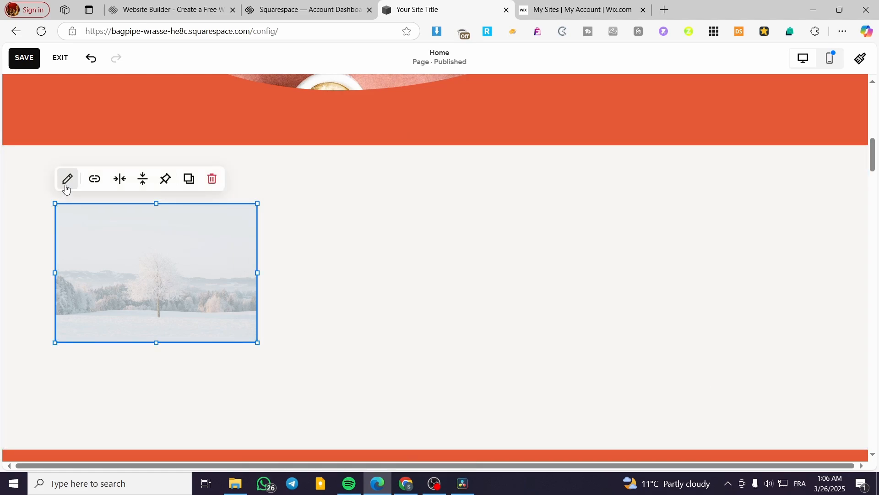
click(67, 187)
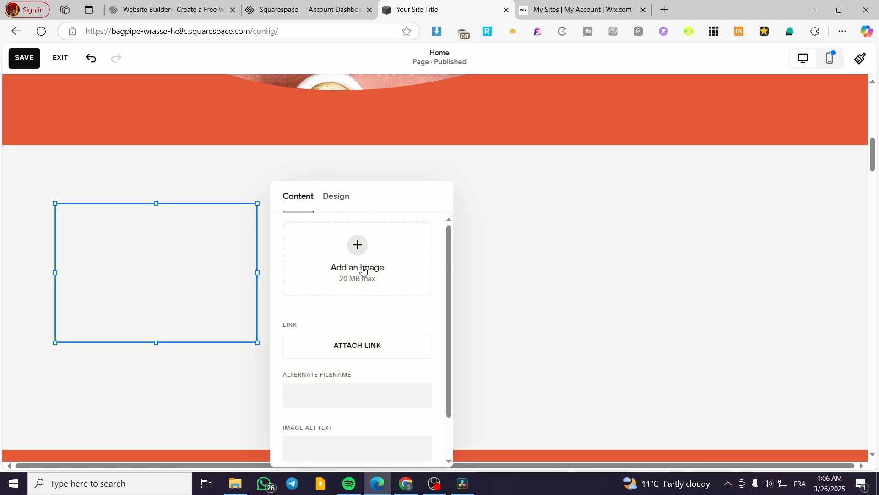
click(337, 197)
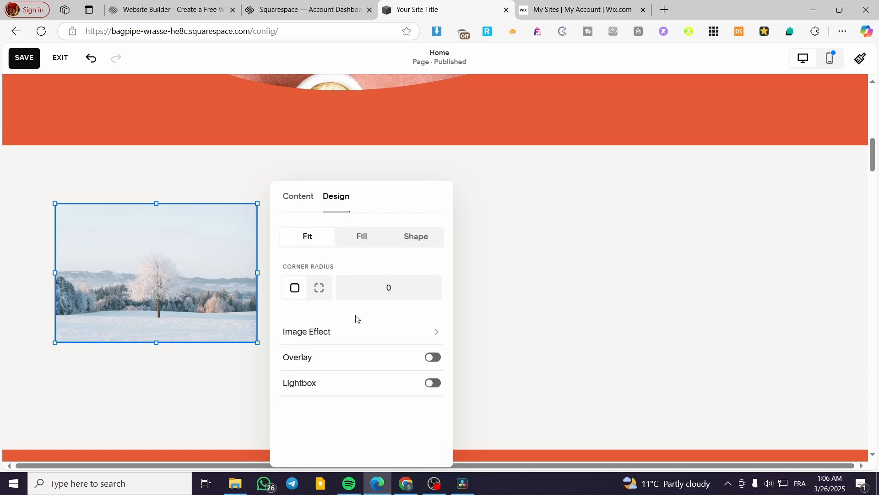
click(344, 334)
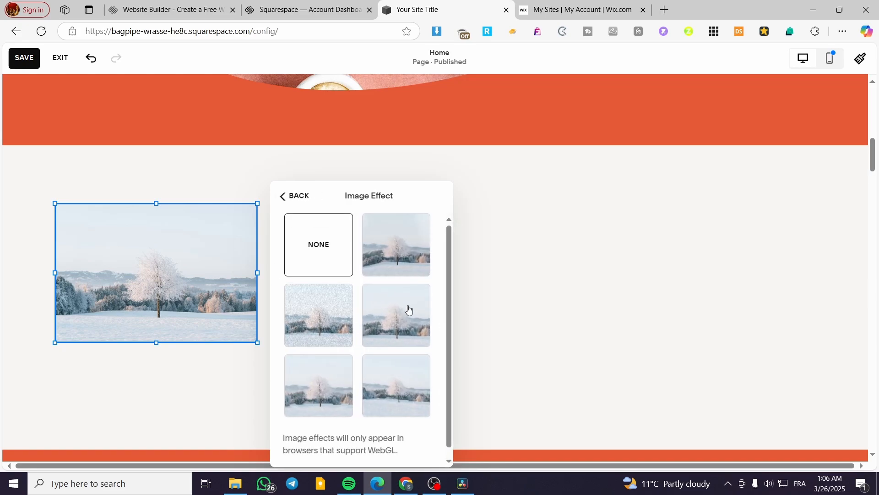
click(416, 253)
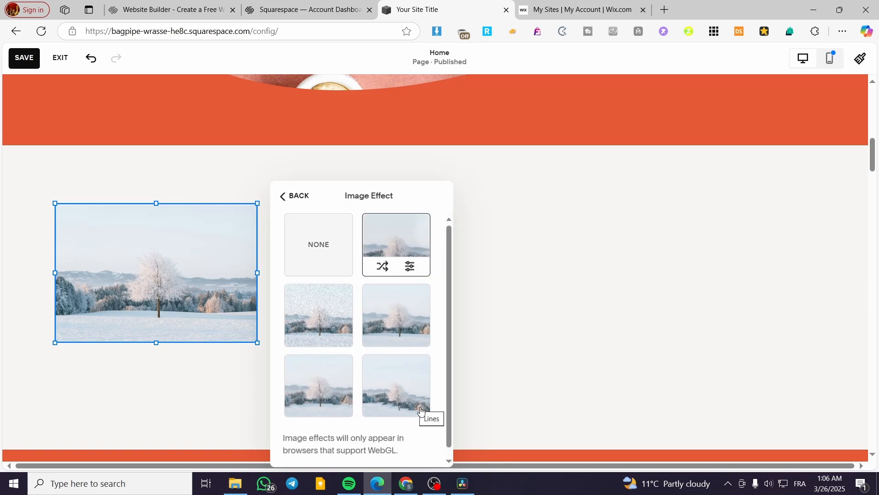
scroll(412, 375, down, 1)
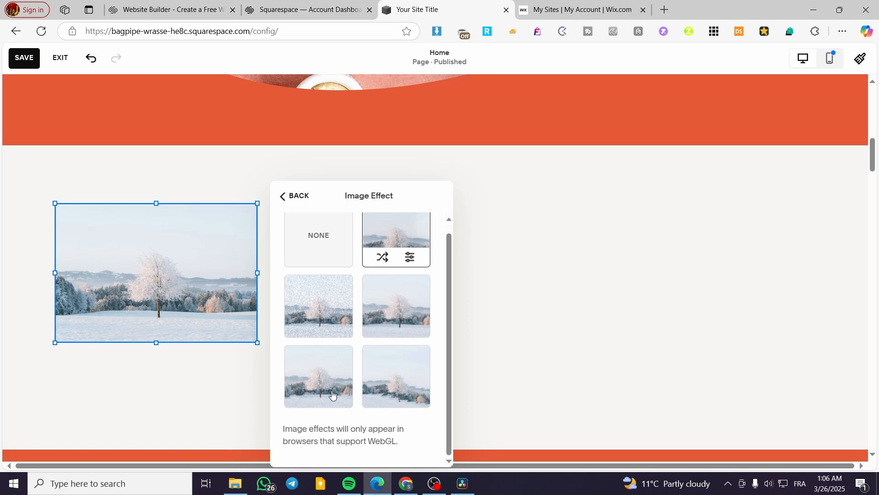
click(320, 398)
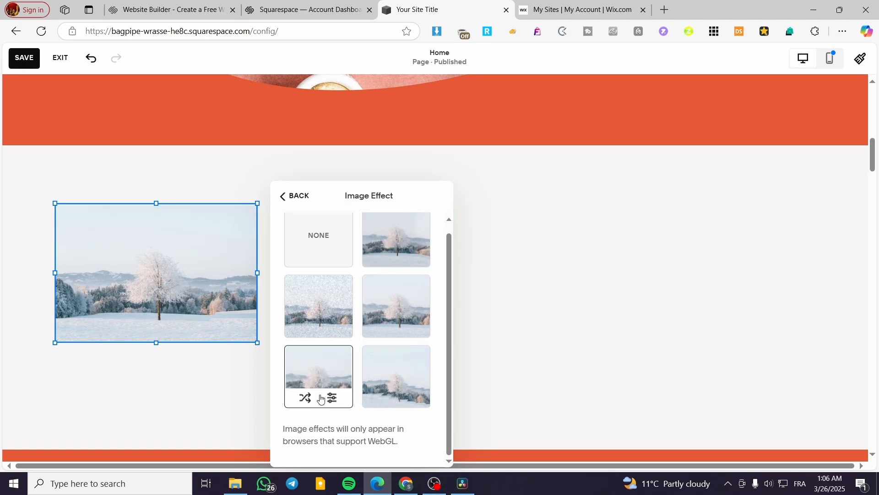
click(395, 304)
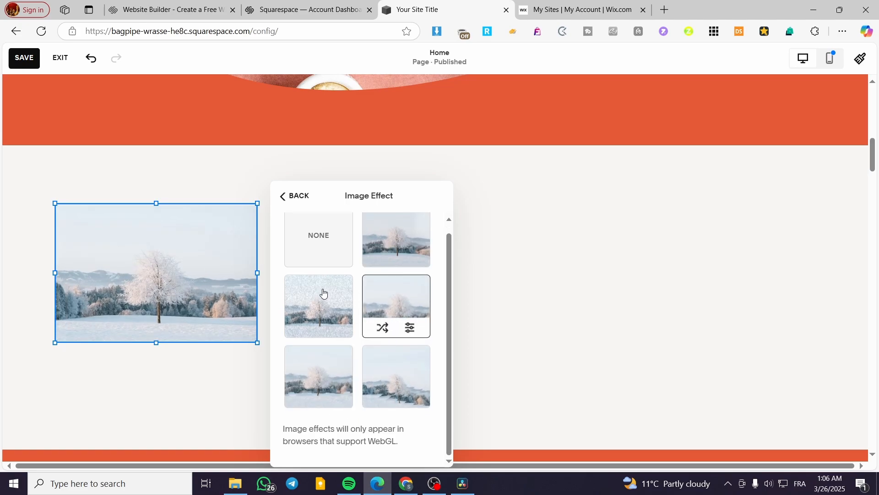
click(323, 294)
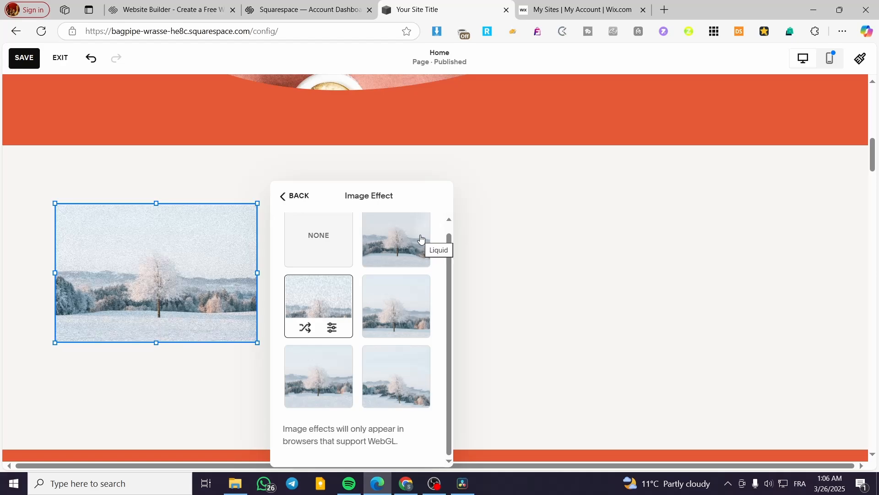
click(368, 257)
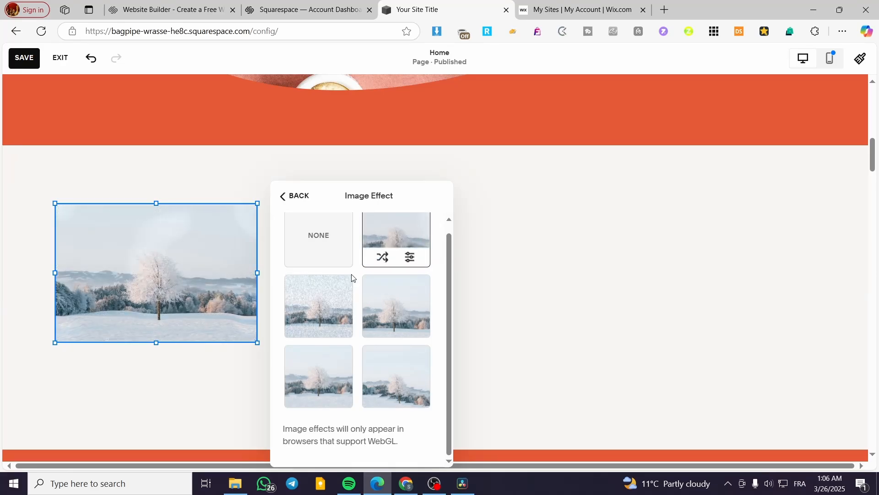
click(293, 197)
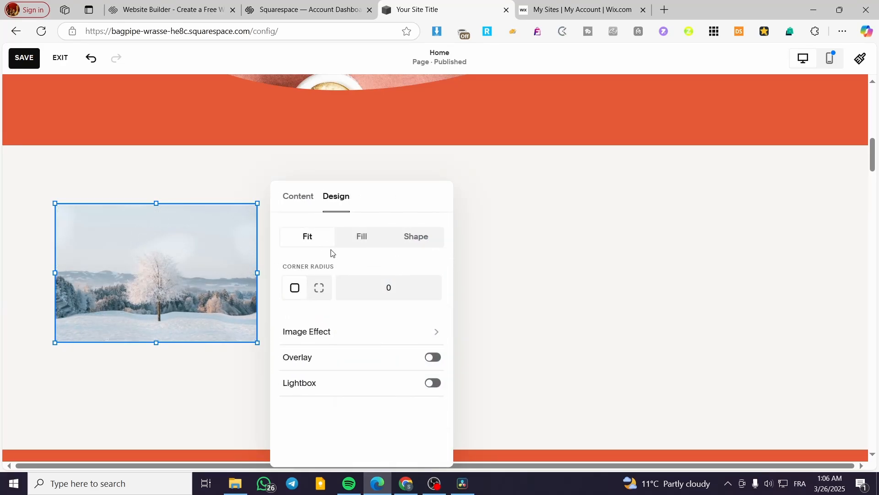
Try the Shape and Fill display modes and individual corner radii on the tree image, returning it to Fit with a uniform corner radius
click(414, 242)
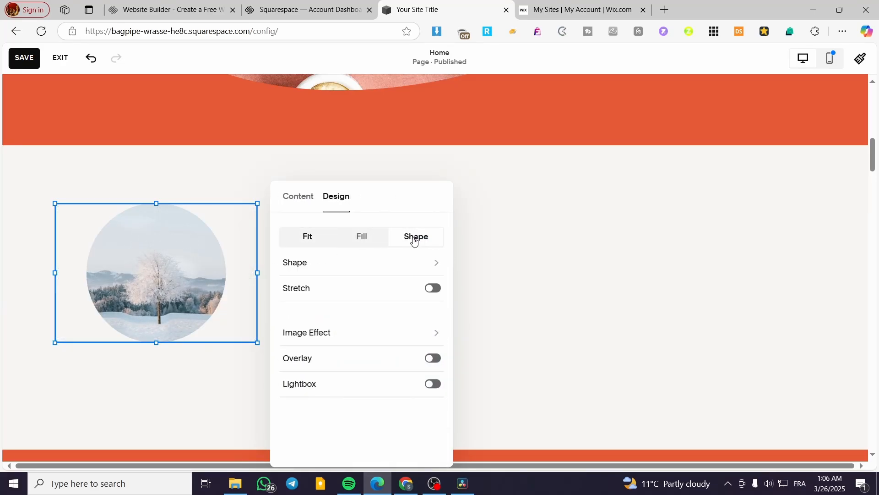
click(376, 238)
click(317, 240)
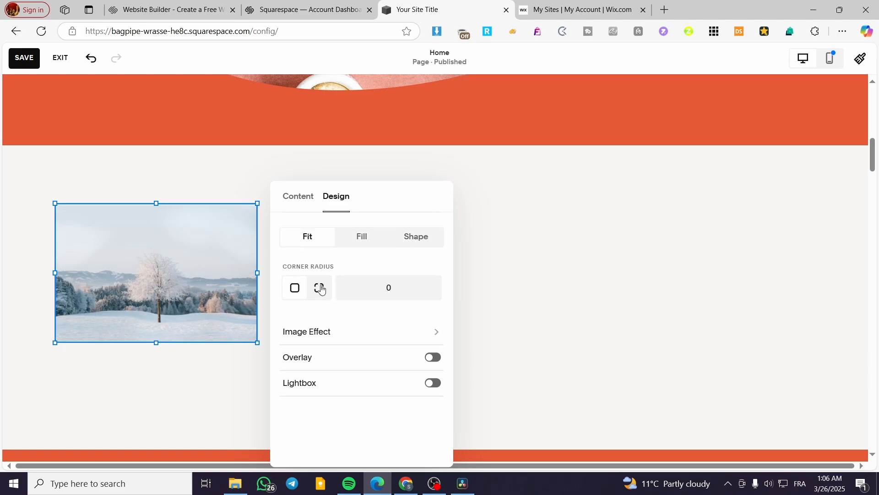
click(319, 287)
click(294, 287)
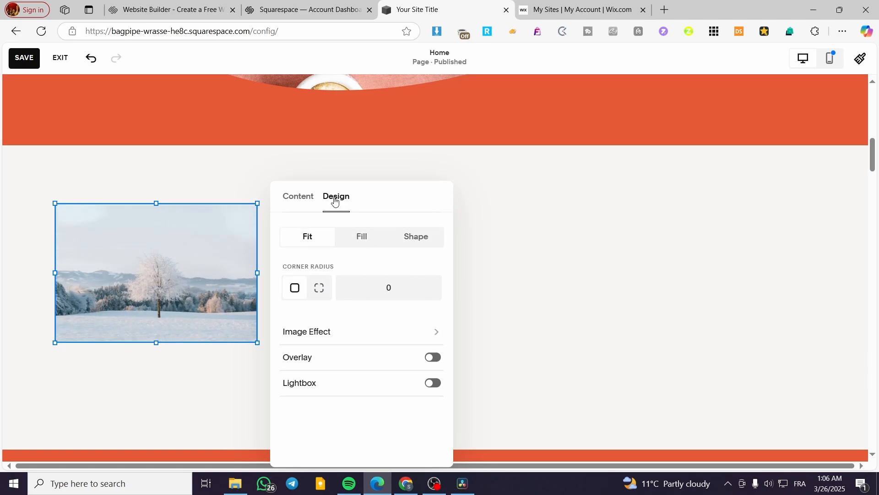
click(414, 239)
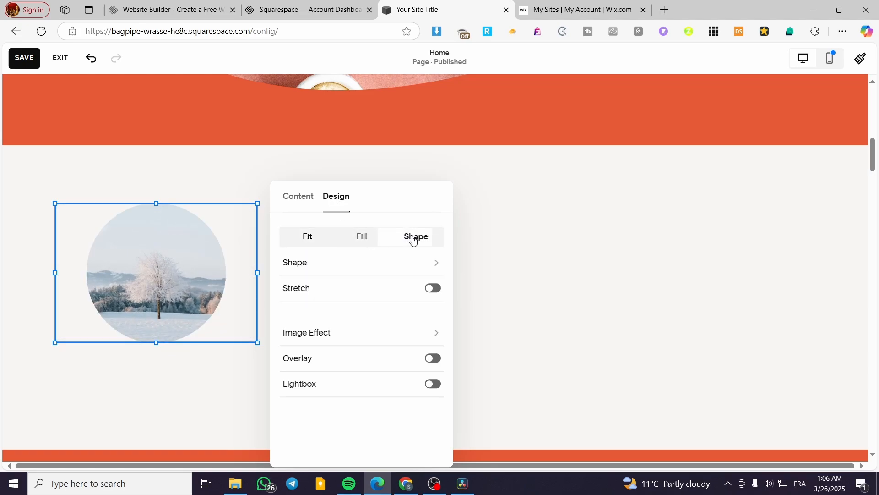
click(310, 240)
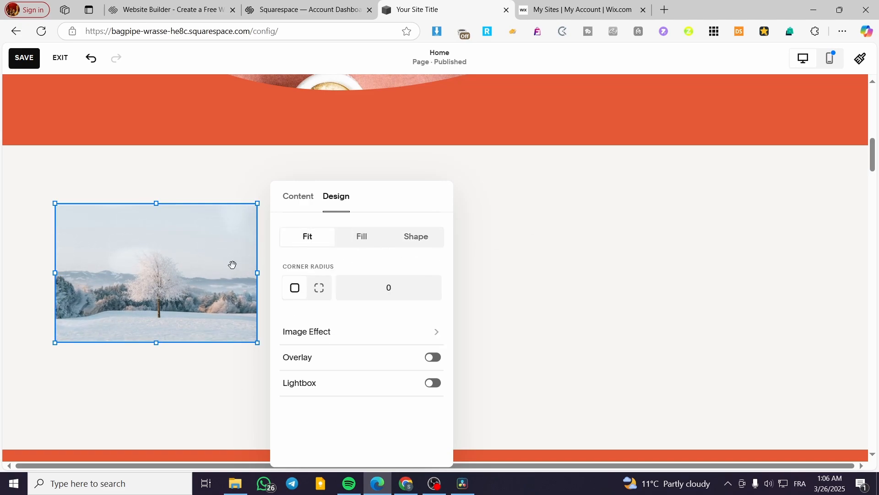
Try the Overlay and Lightbox options on the tree image, switch both off again and close the image settings
click(434, 357)
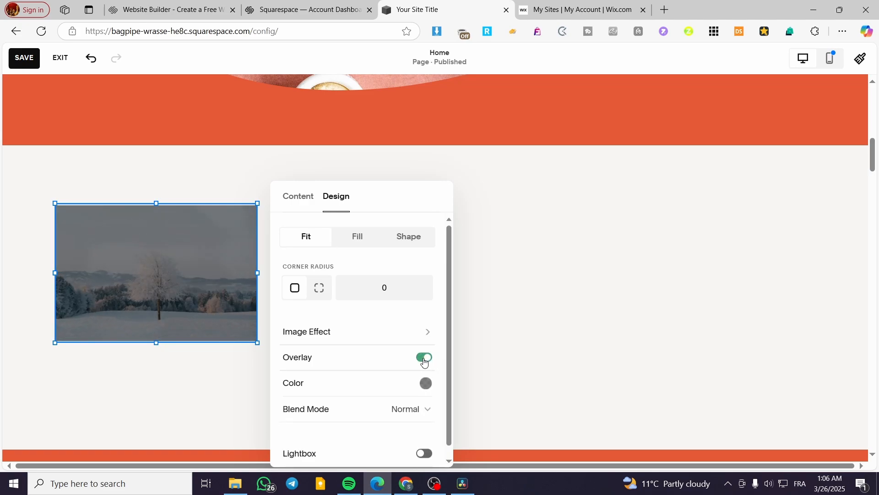
click(424, 360)
click(435, 383)
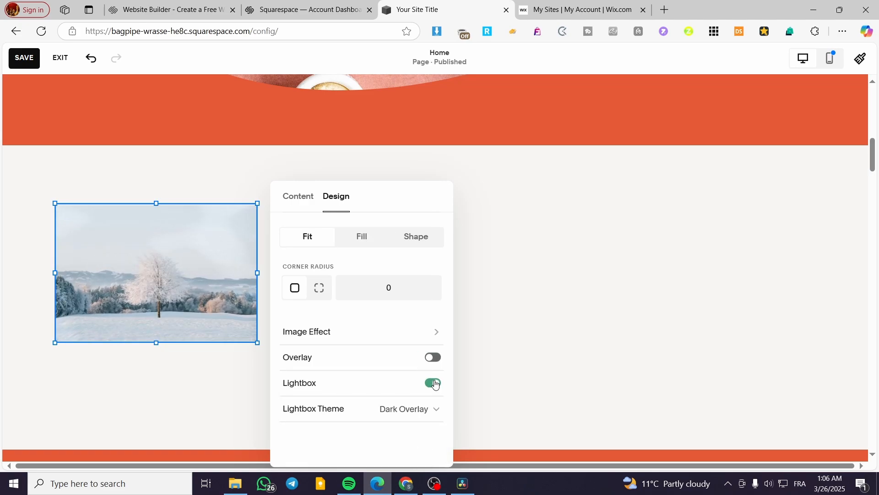
click(434, 383)
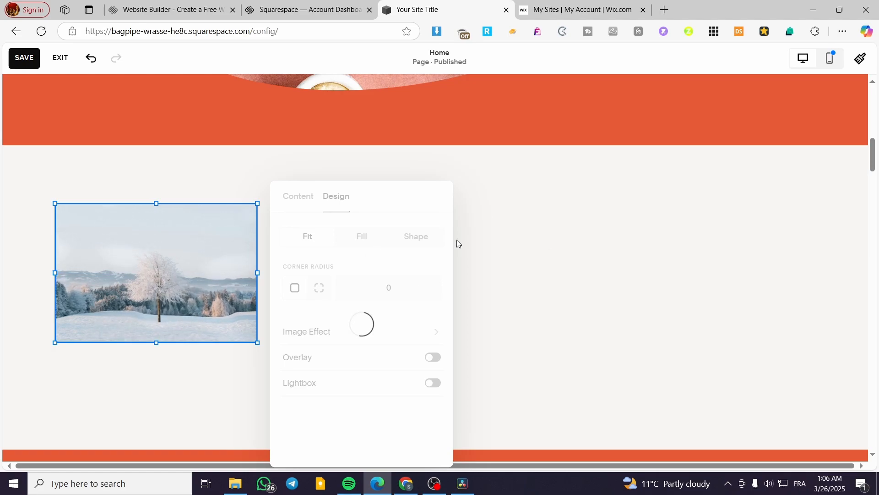
click(473, 237)
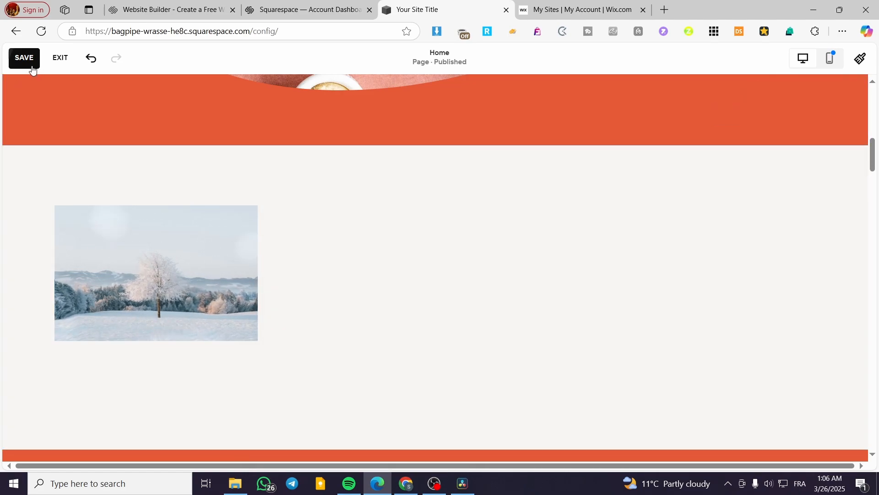
Browse the Images templates for a new section between the banner and the tree image section
click(73, 178)
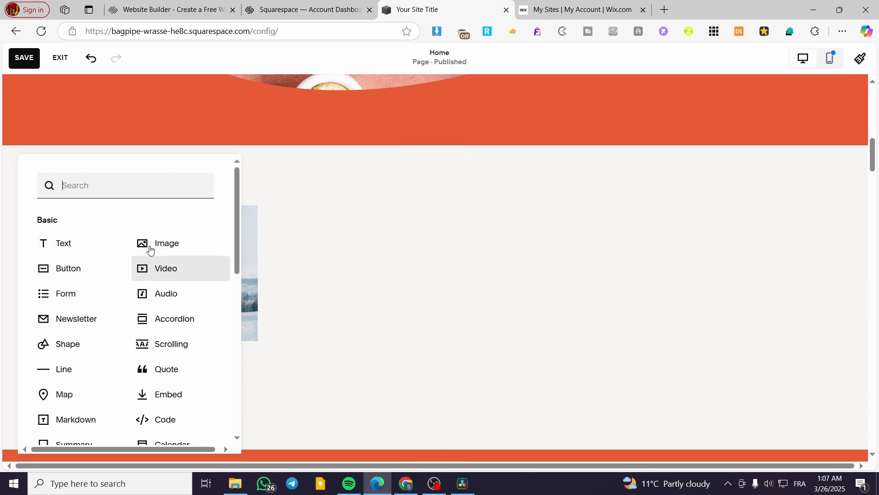
click(369, 216)
click(434, 143)
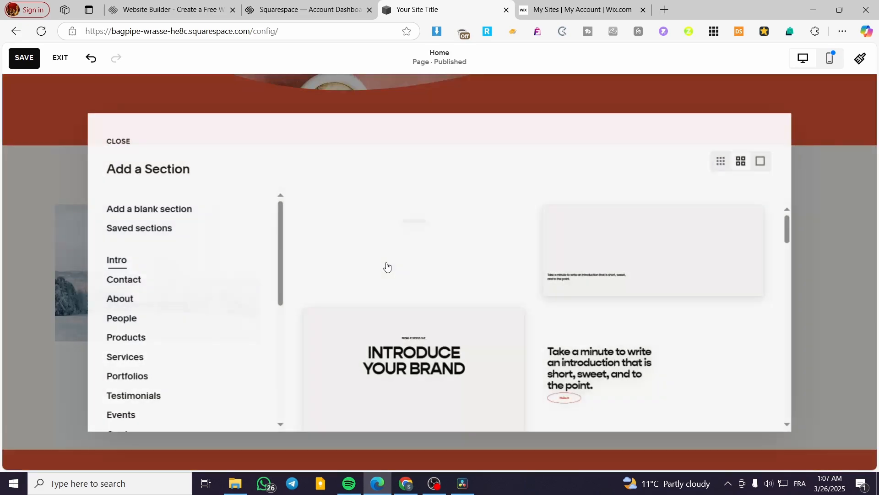
scroll(152, 295, down, 4)
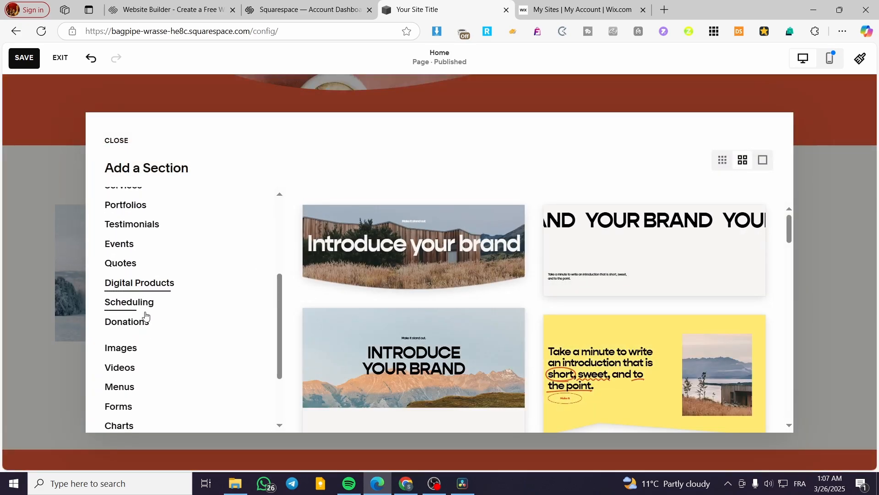
click(122, 348)
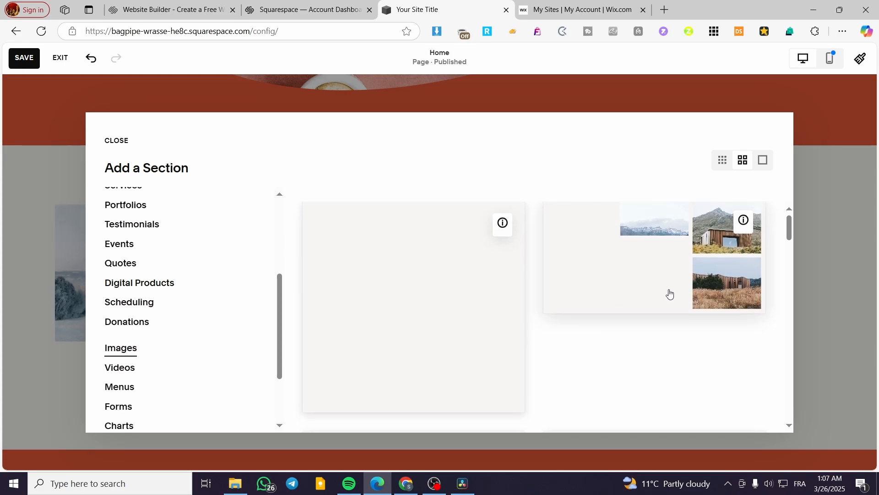
scroll(668, 295, down, 5)
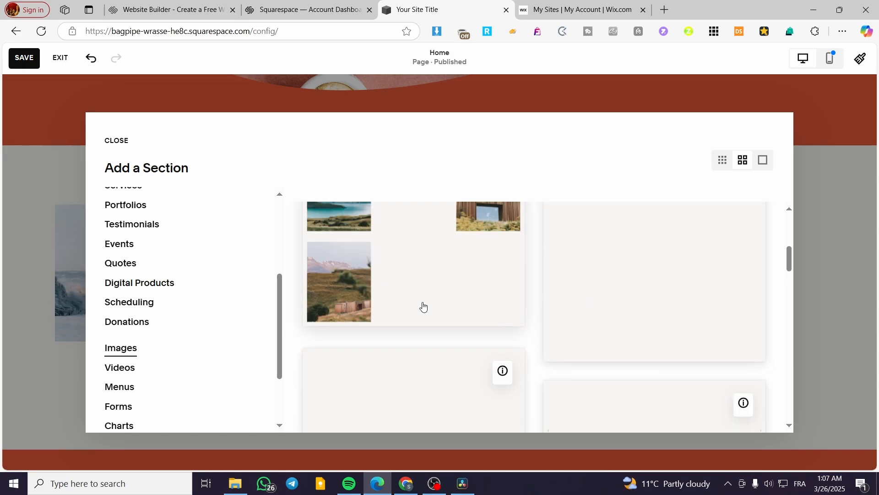
scroll(424, 306, down, 3)
scroll(424, 305, down, 6)
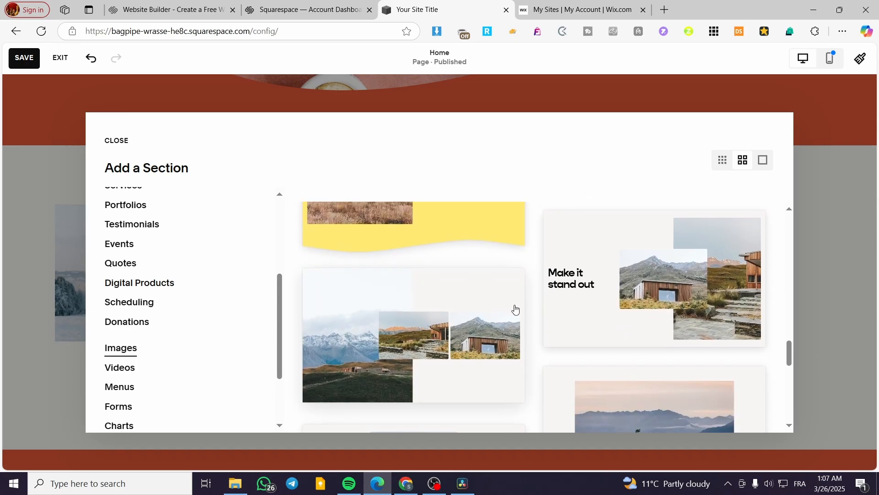
scroll(477, 324, up, 3)
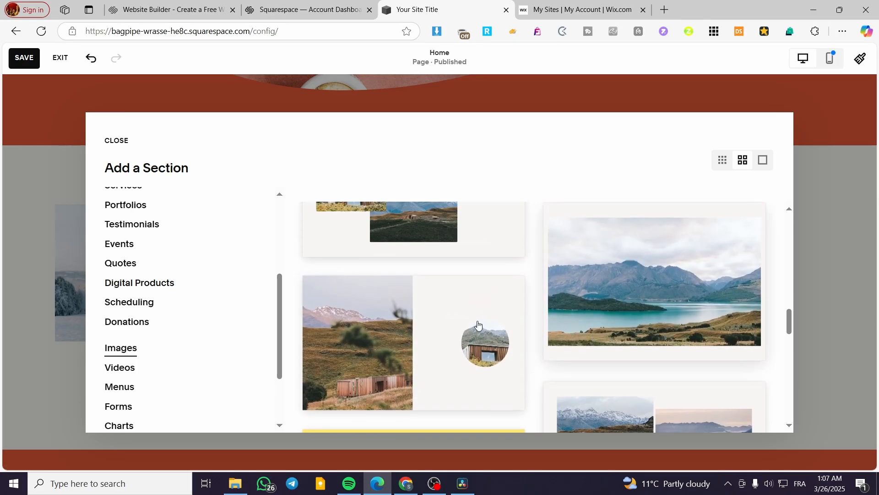
scroll(478, 324, down, 10)
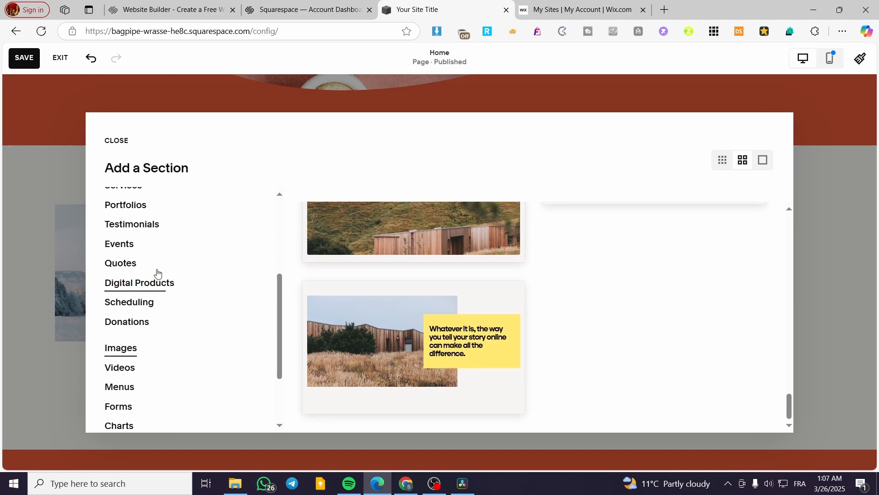
scroll(130, 235, up, 4)
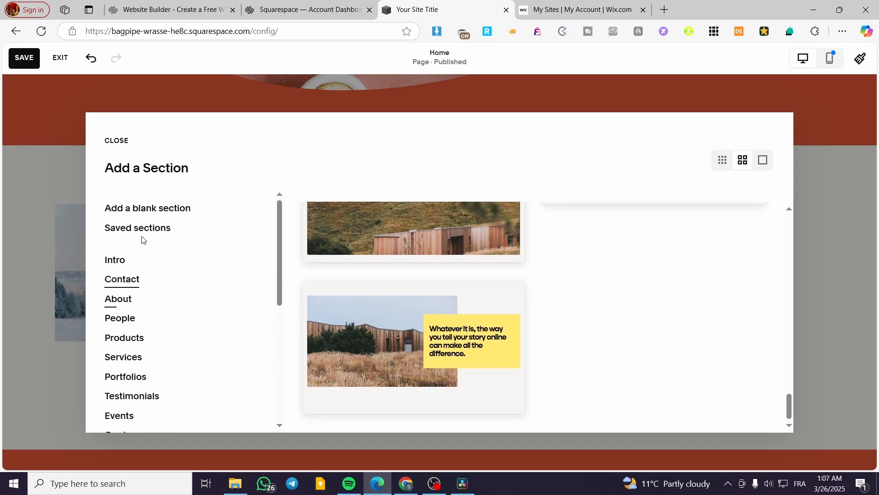
Browse the About, People, Products, Events, Quotes, Digital Products and Scheduling section templates
click(127, 305)
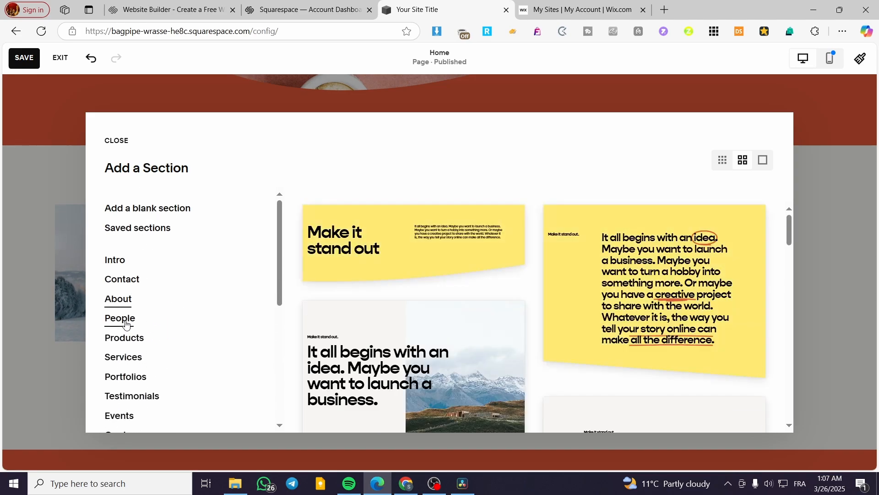
click(120, 317)
click(125, 339)
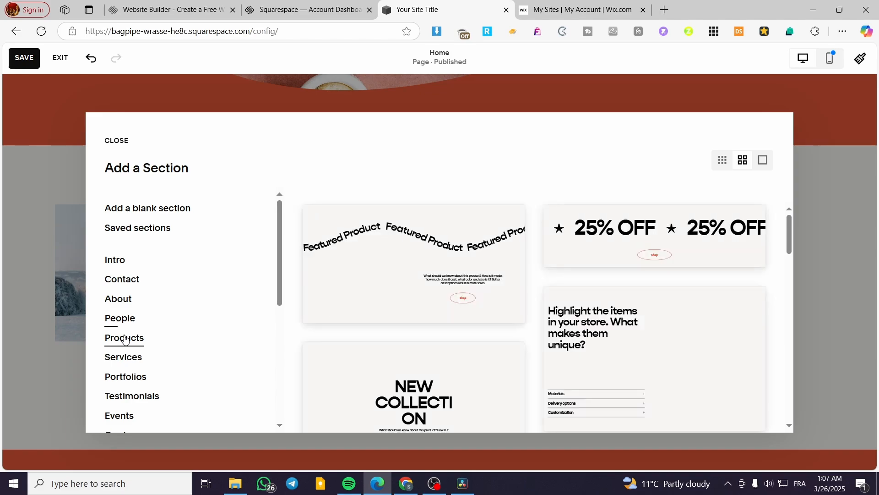
scroll(123, 329, down, 3)
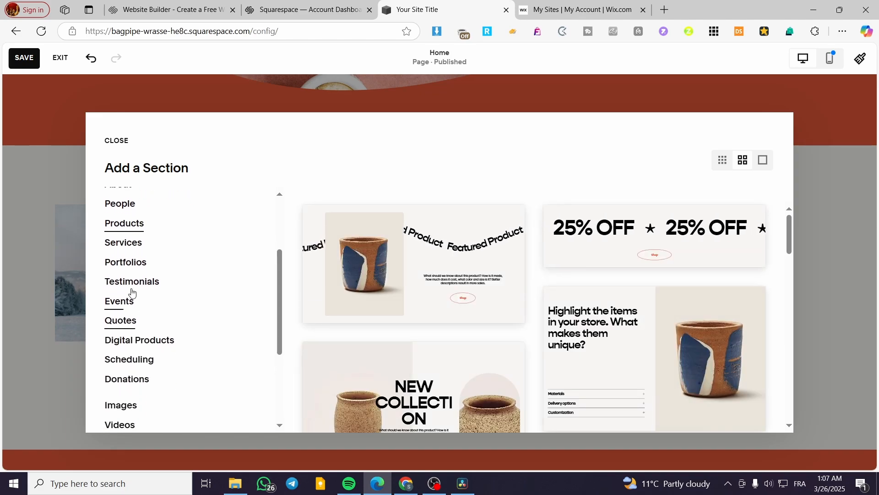
click(120, 301)
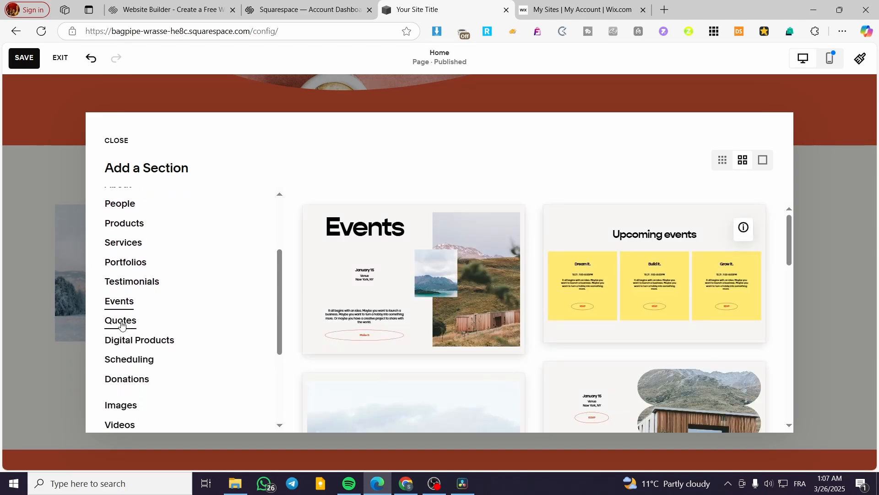
click(122, 325)
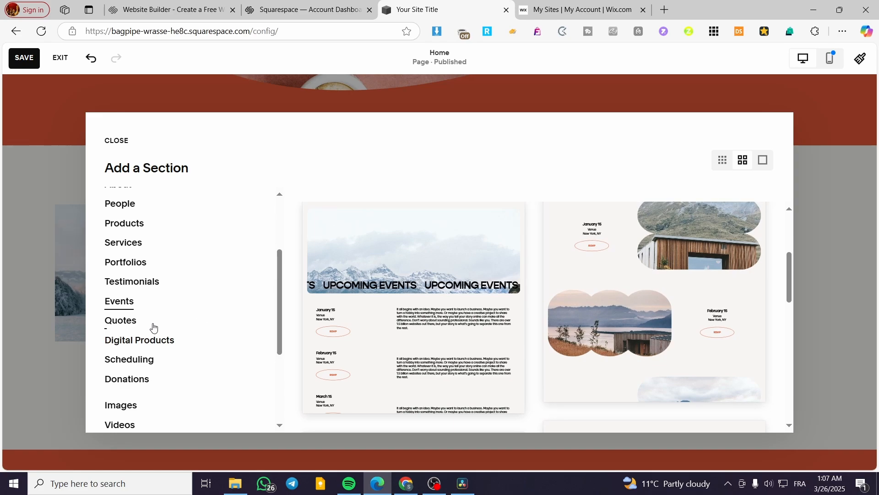
click(160, 339)
click(154, 359)
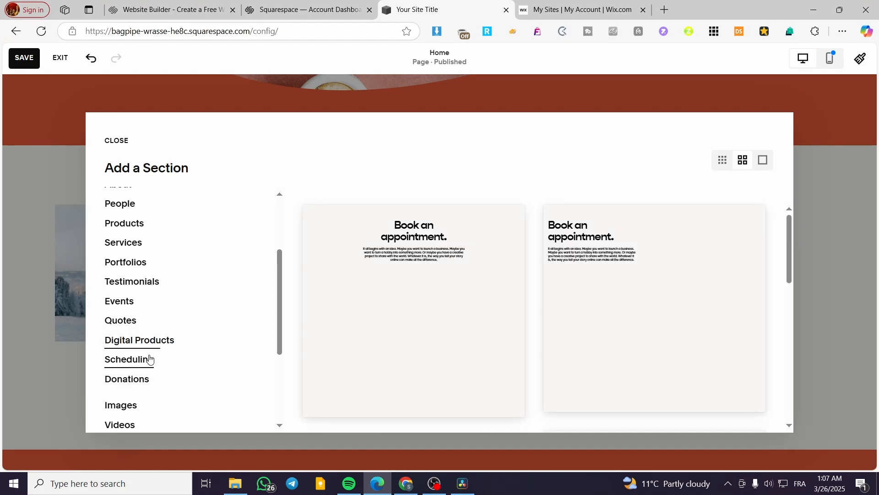
scroll(123, 313, down, 3)
Add the two-column staggered landscape gallery from the Images templates between the banner and the tree image section
click(129, 299)
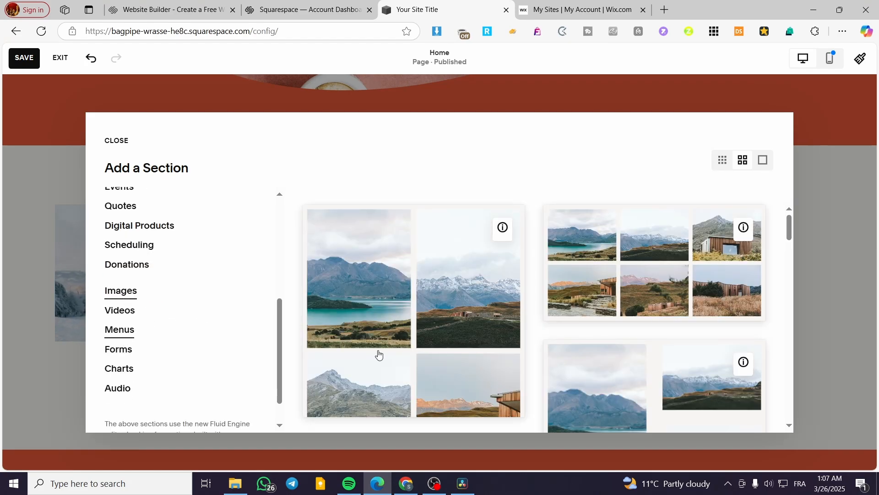
scroll(590, 321, down, 3)
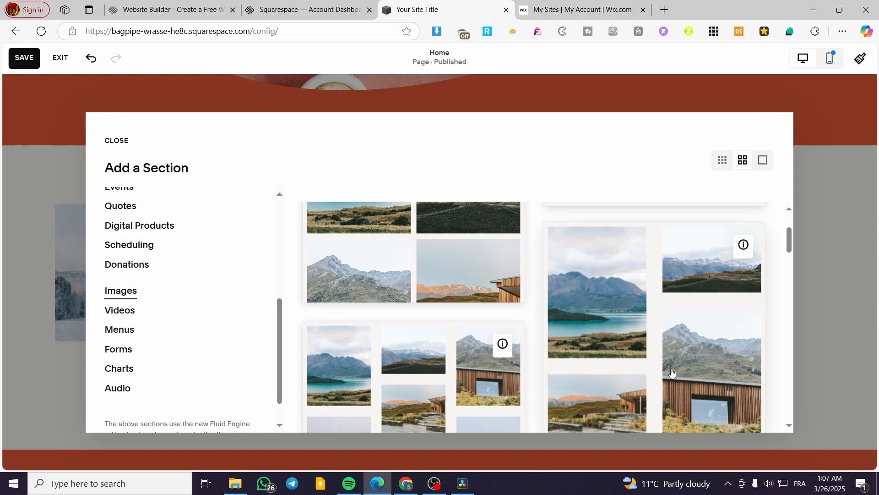
click(732, 374)
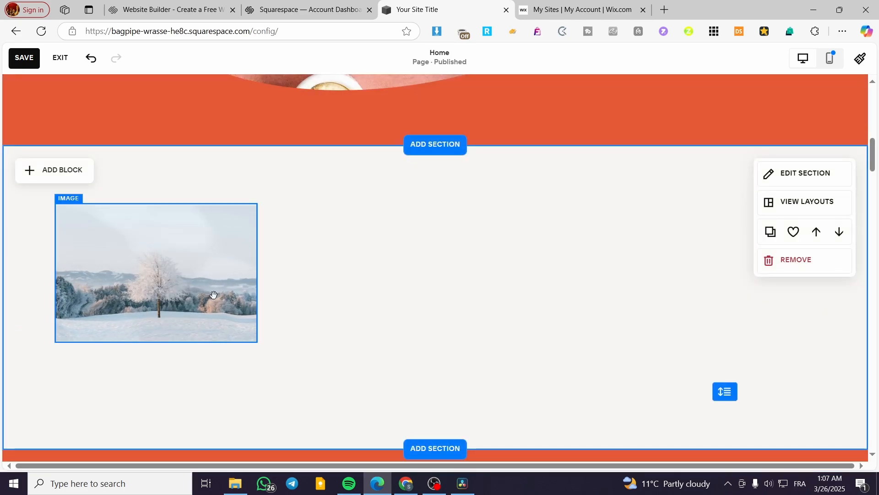
scroll(435, 276, down, 3)
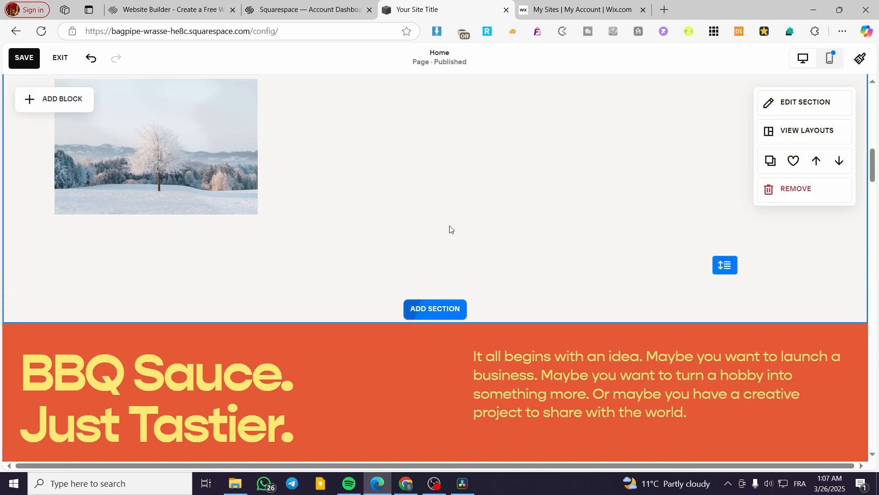
scroll(450, 229, up, 3)
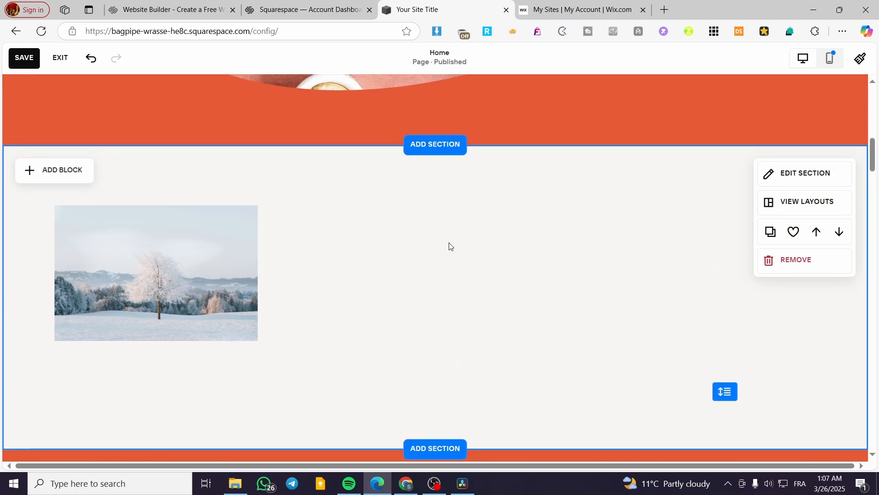
scroll(468, 271, down, 5)
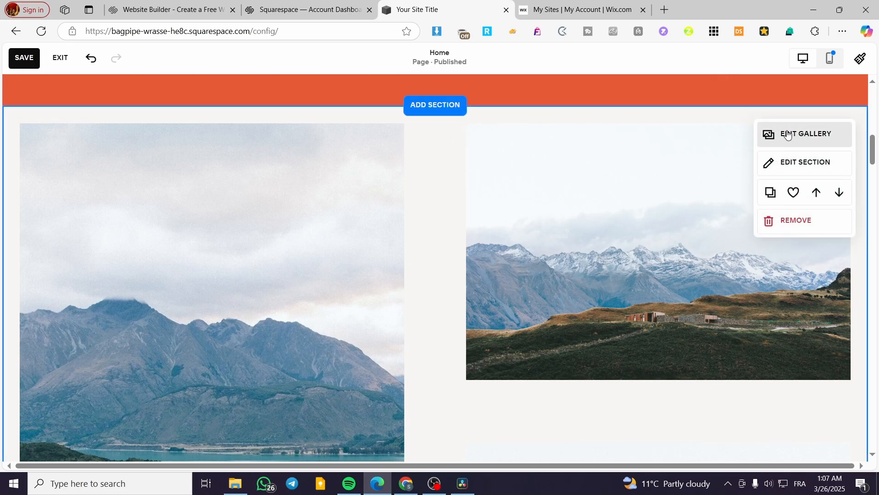
Open the section settings of the new landscape gallery and review its layout and additional options
click(804, 163)
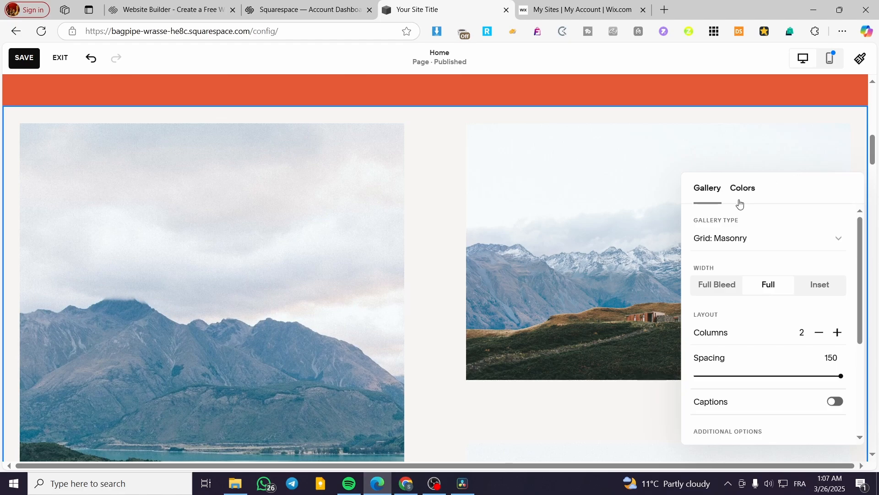
scroll(760, 294, down, 3)
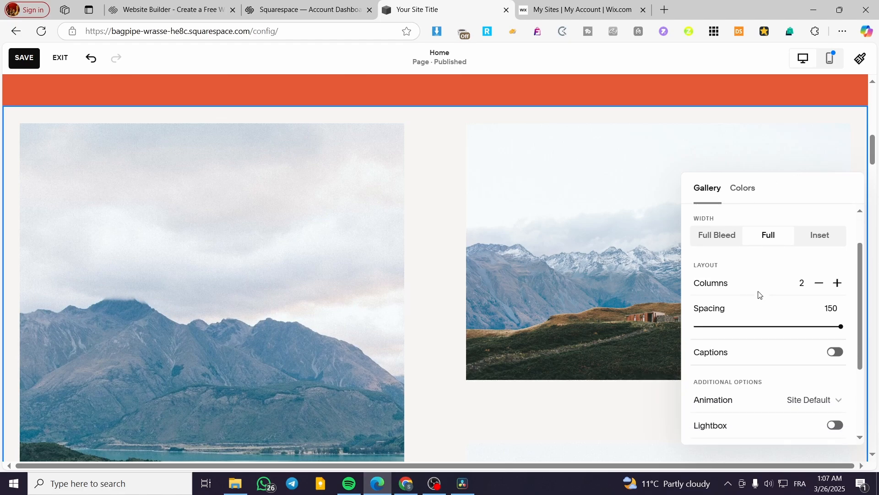
scroll(758, 295, up, 3)
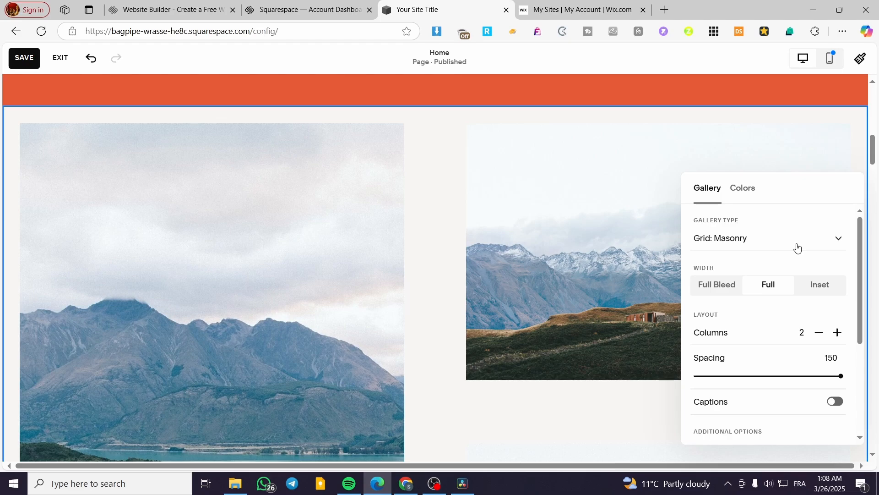
Try the Slideshow: Simple gallery type on the new gallery section and switch it back to Grid: Masonry
click(717, 245)
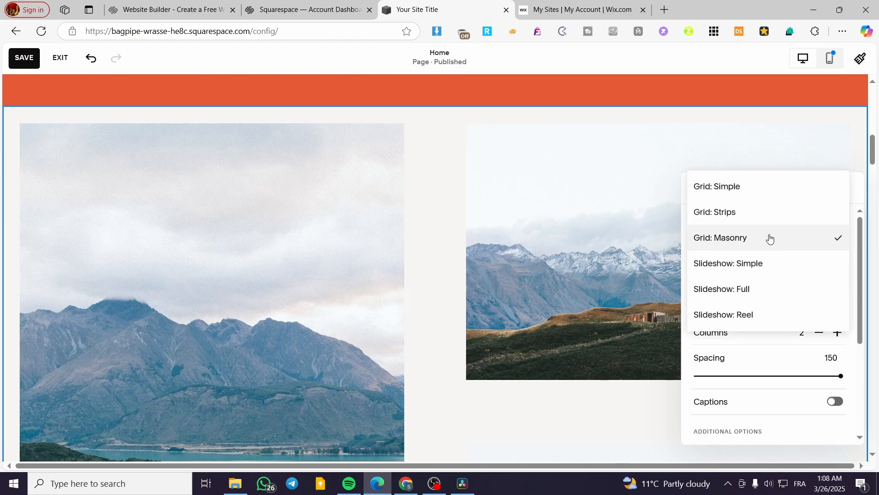
click(771, 269)
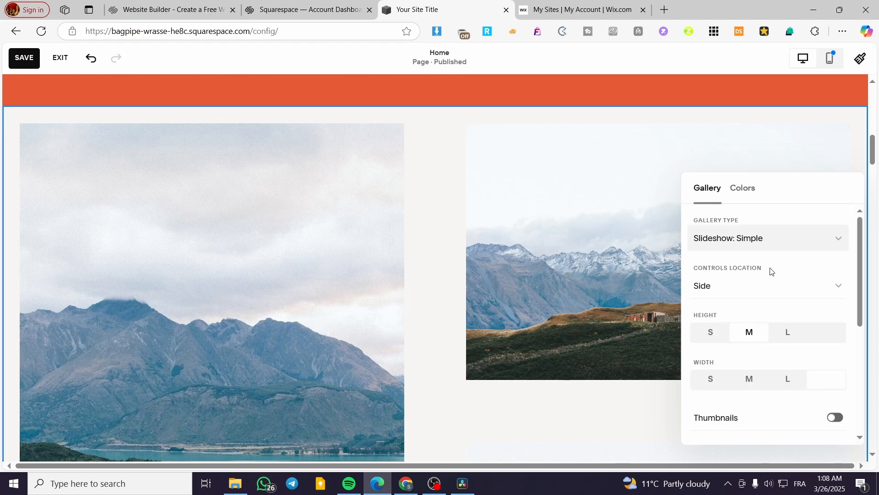
scroll(774, 280, down, 5)
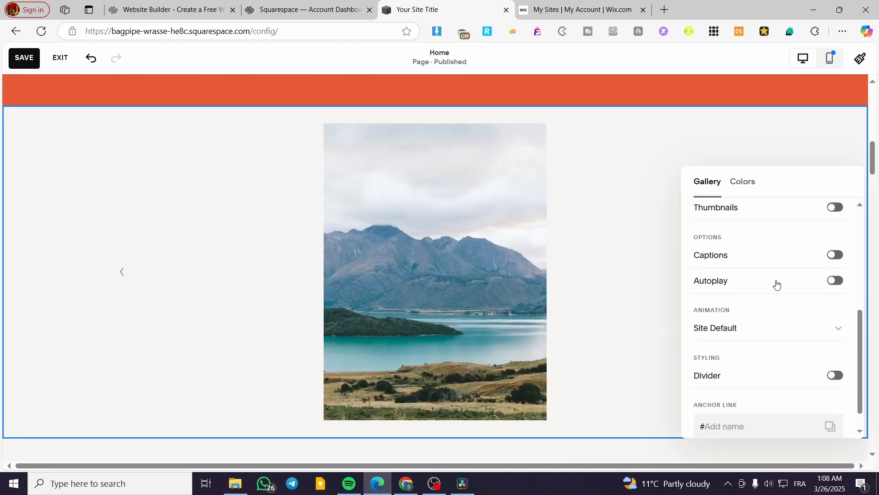
scroll(777, 284, down, 1)
scroll(773, 284, up, 6)
click(745, 232)
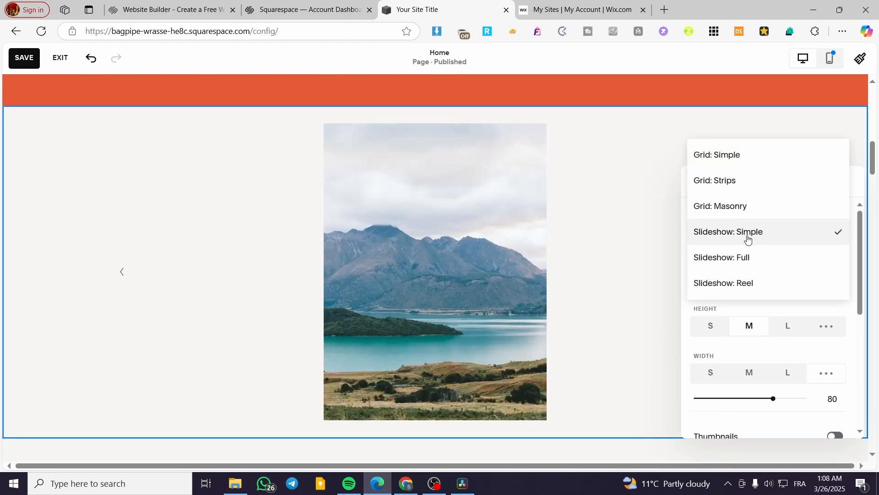
click(763, 214)
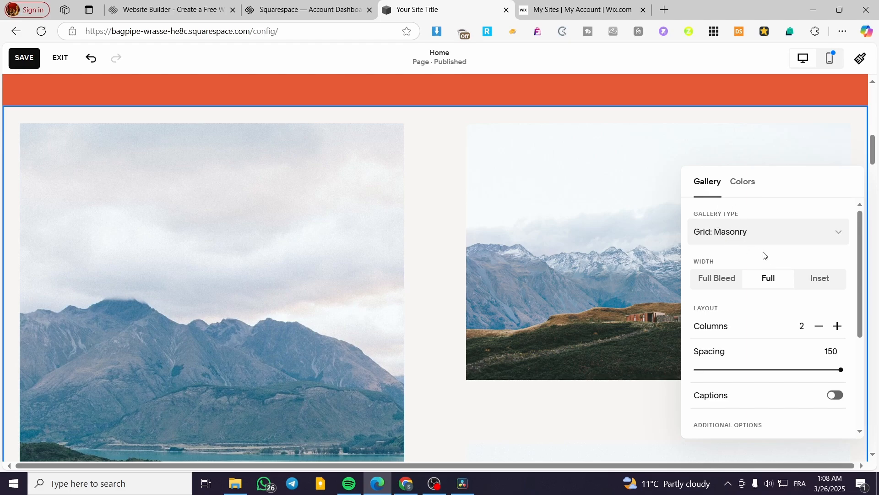
Try the Fading and Scaling animations on the masonry gallery, previewing the fade on the page
scroll(764, 255, down, 3)
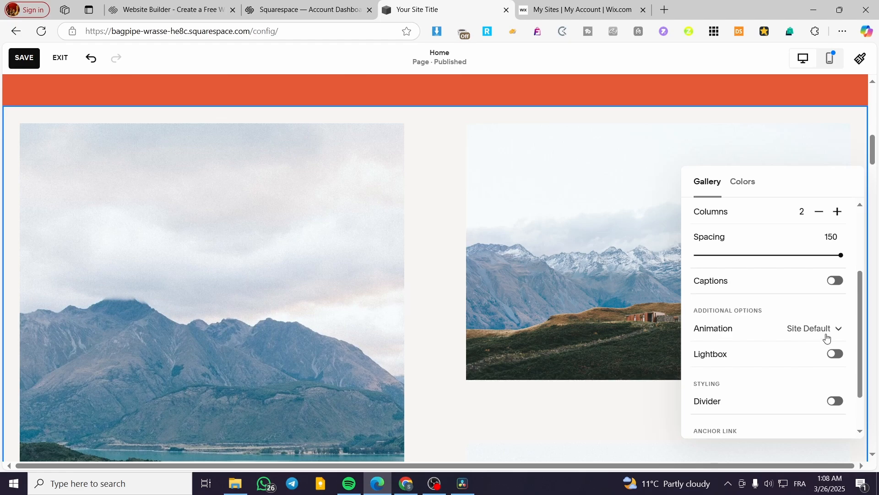
click(827, 338)
click(826, 329)
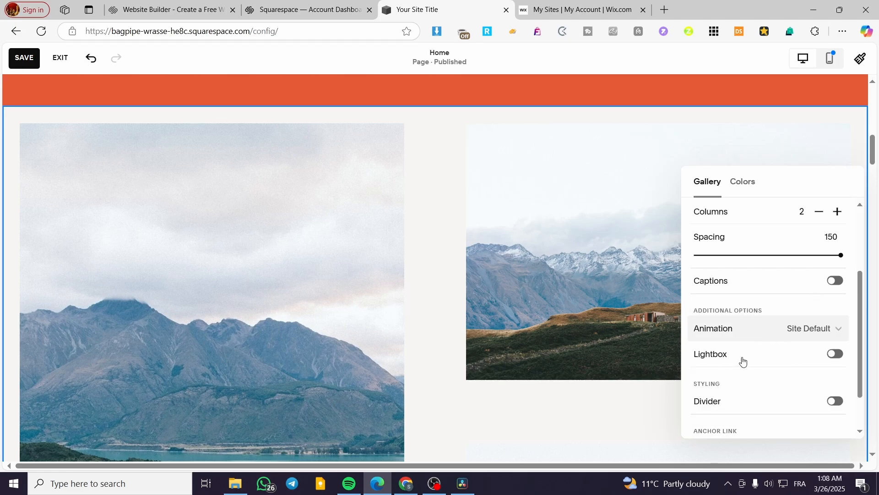
click(780, 330)
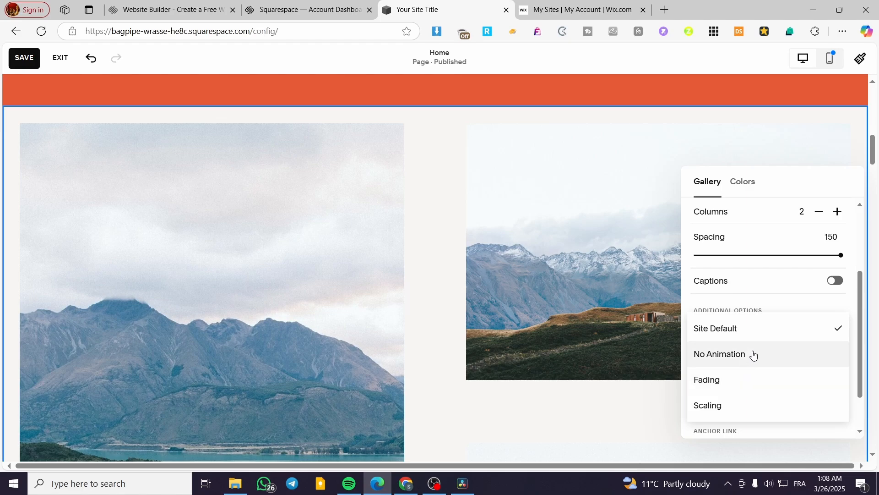
click(739, 381)
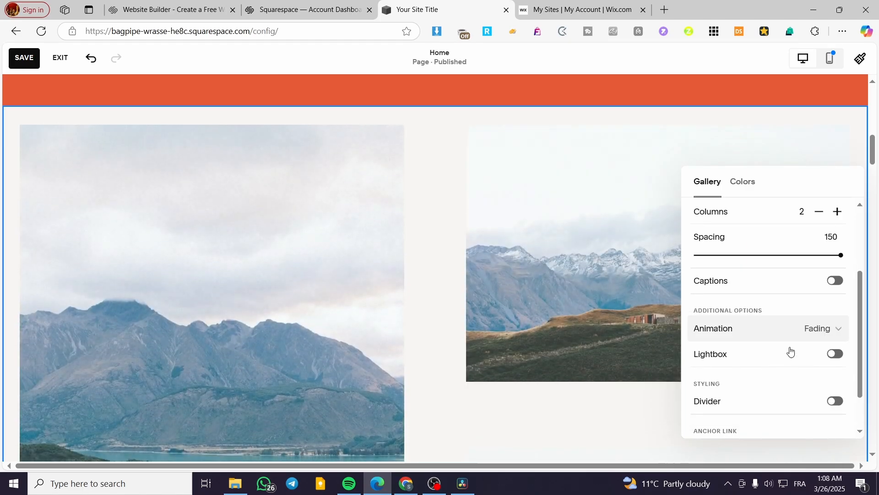
scroll(379, 355, up, 5)
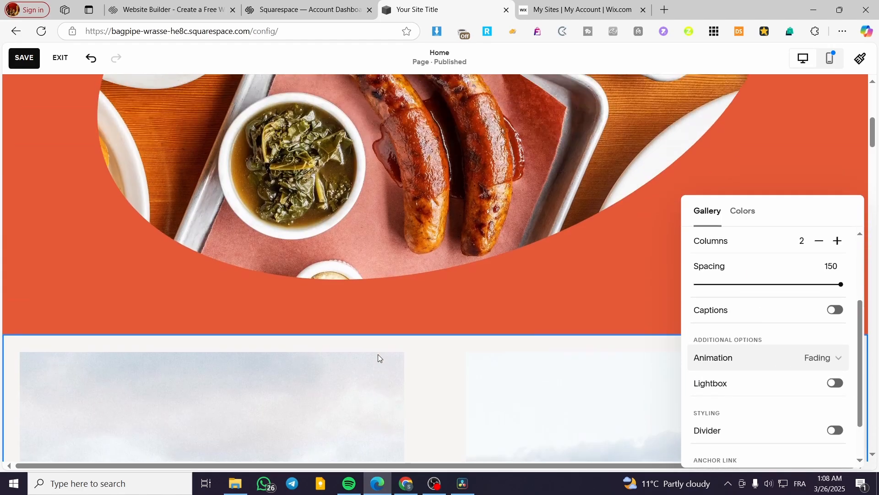
scroll(378, 356, down, 7)
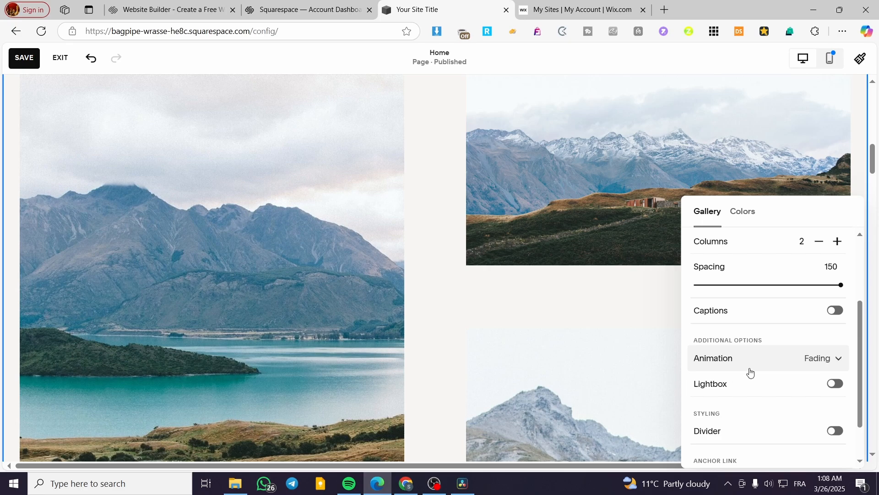
click(751, 364)
click(730, 386)
scroll(784, 362, down, 1)
Change the gallery type of the landscape gallery to Grid: Simple
scroll(777, 368, up, 2)
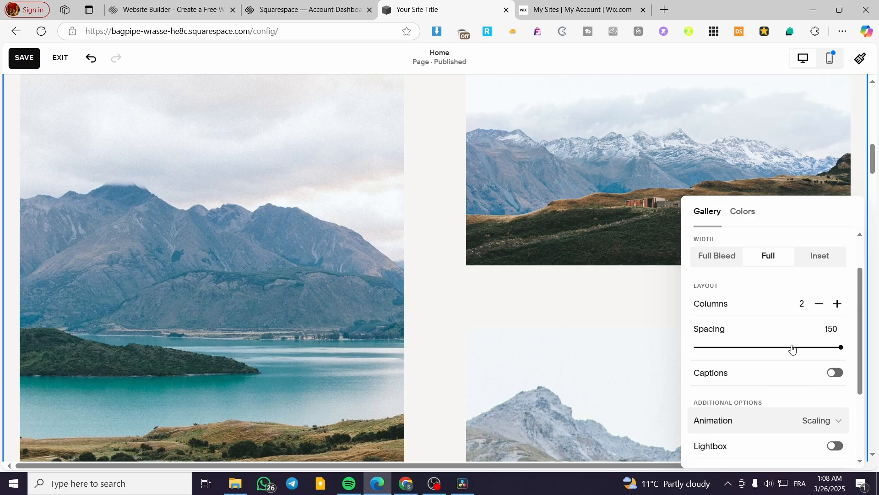
scroll(771, 357, up, 1)
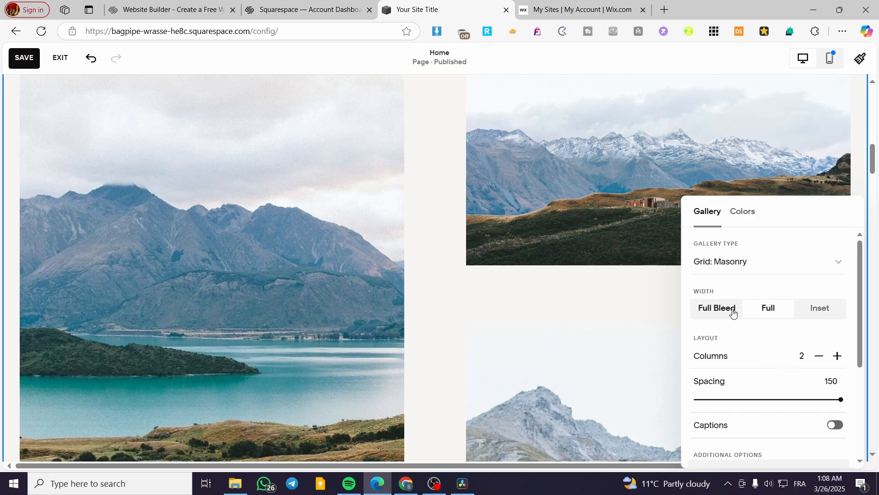
click(760, 268)
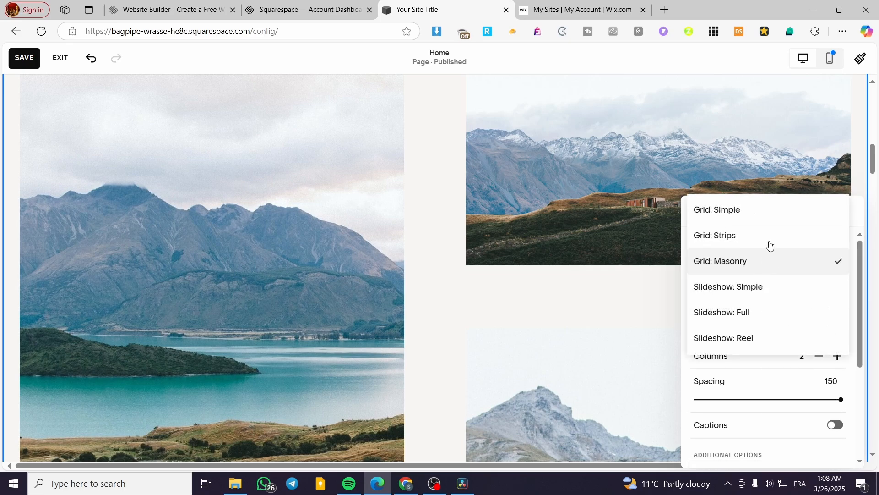
click(771, 212)
Try Fading on the simple grid gallery, set its animation to Scaling and close the section settings to preview it
scroll(767, 309, down, 3)
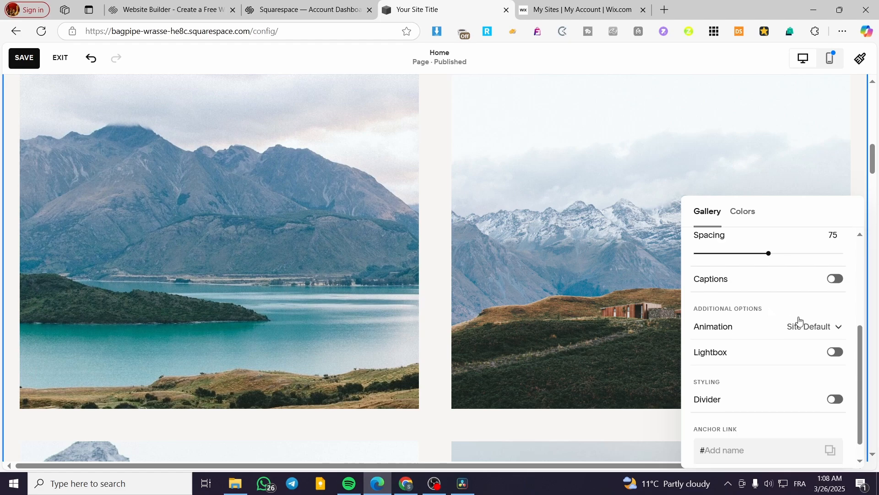
click(817, 328)
click(783, 379)
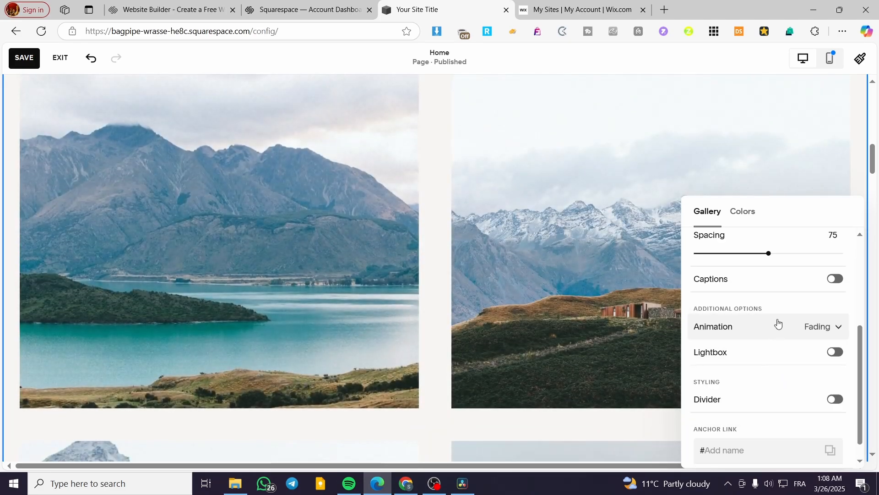
click(781, 328)
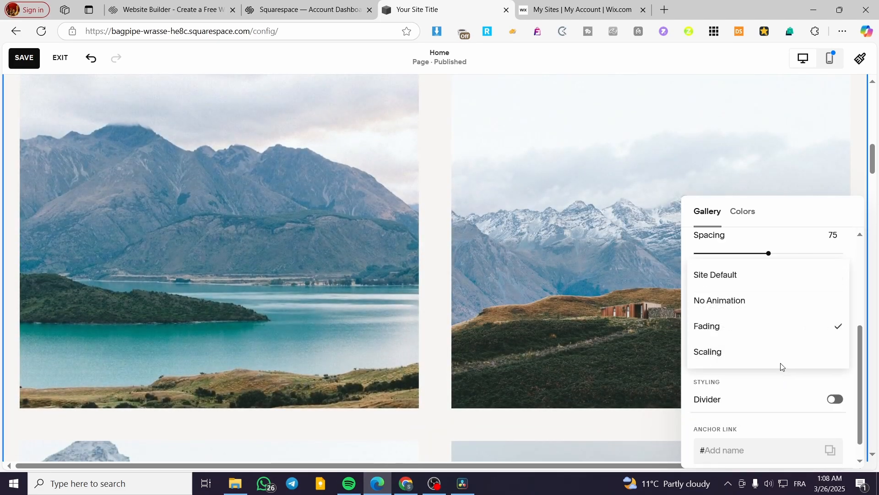
click(778, 361)
click(767, 181)
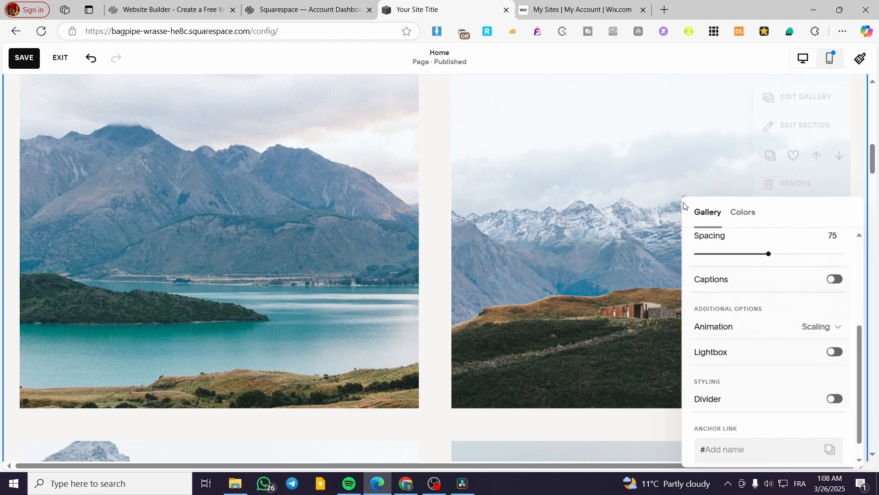
scroll(498, 359, up, 8)
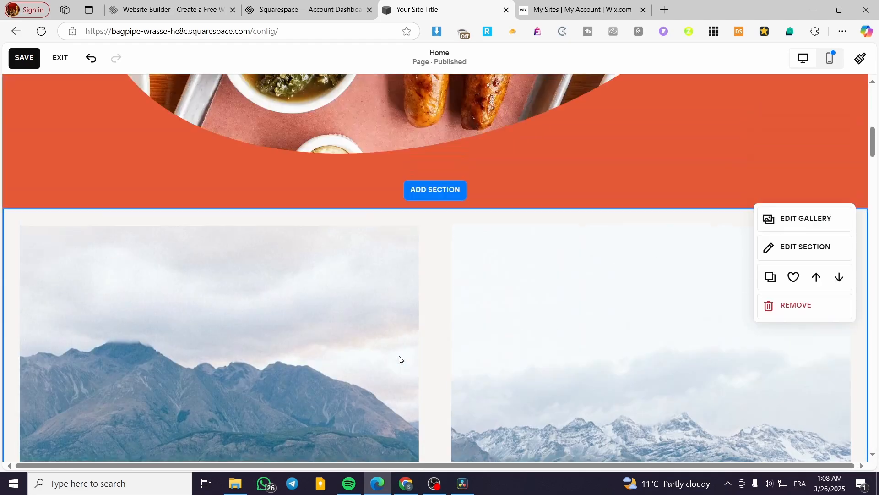
scroll(391, 350, down, 18)
scroll(293, 329, down, 3)
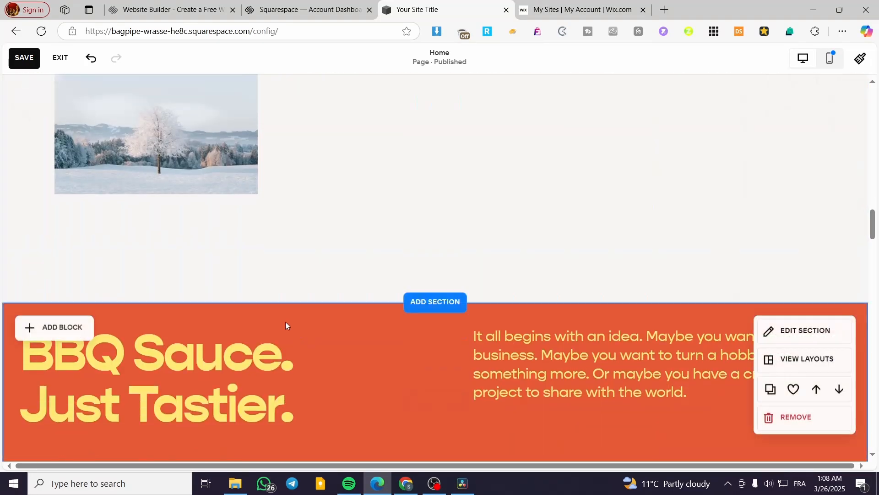
Open the design settings of the snowy tree image block
scroll(247, 284, up, 4)
click(212, 259)
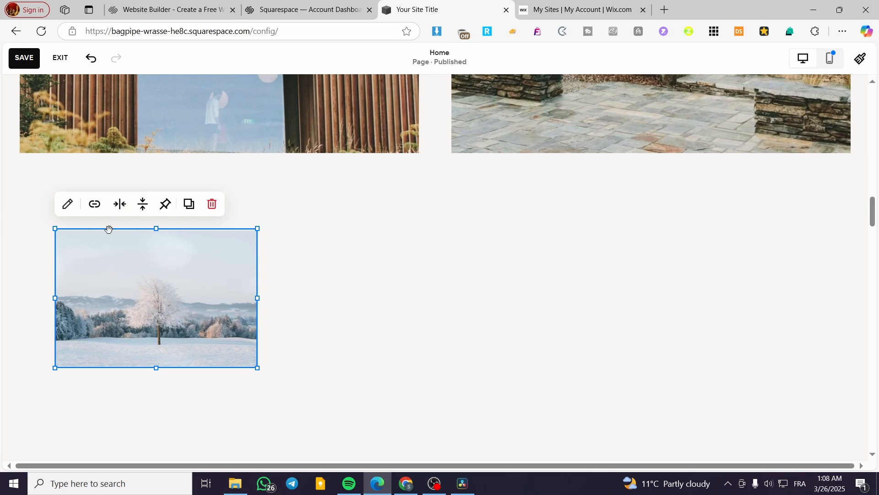
double_click(145, 254)
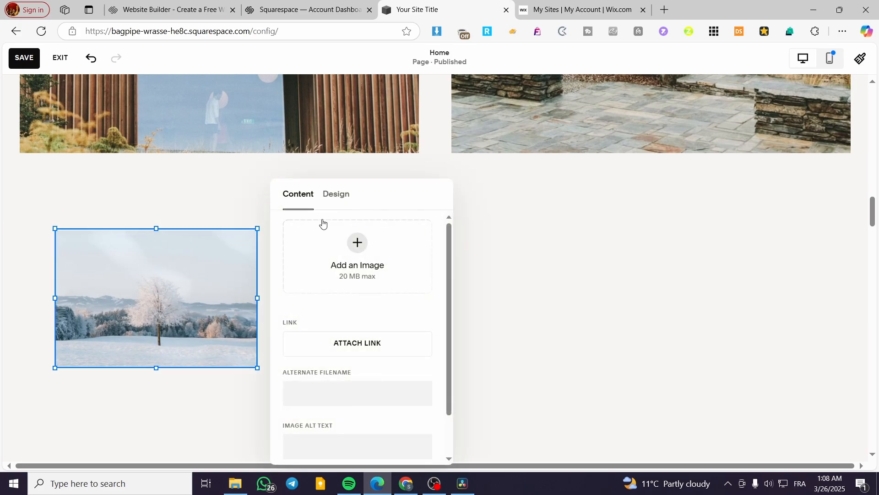
click(336, 194)
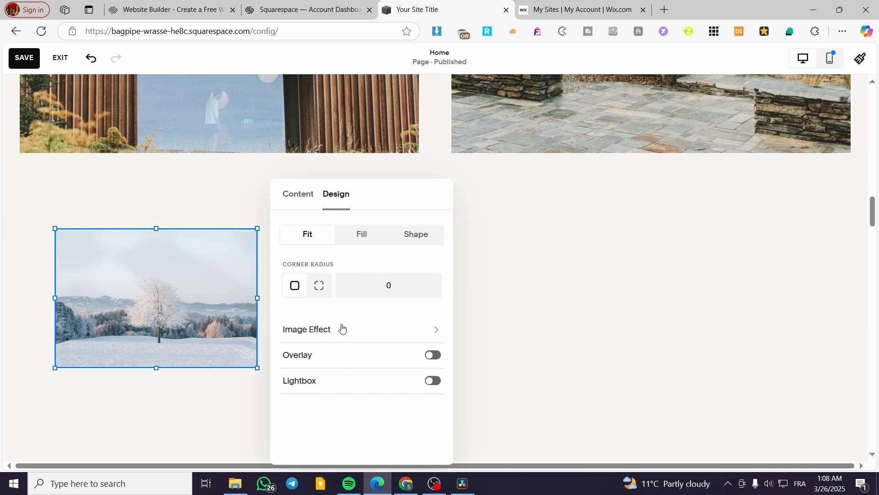
Try the Shape display on the snowy tree image and browse the available 1:1, 2:3 and 3:2 shapes
click(425, 242)
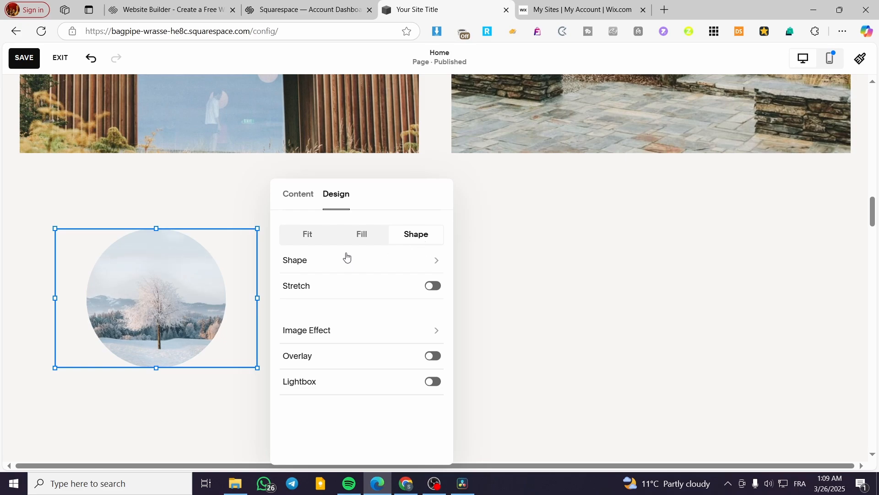
click(370, 264)
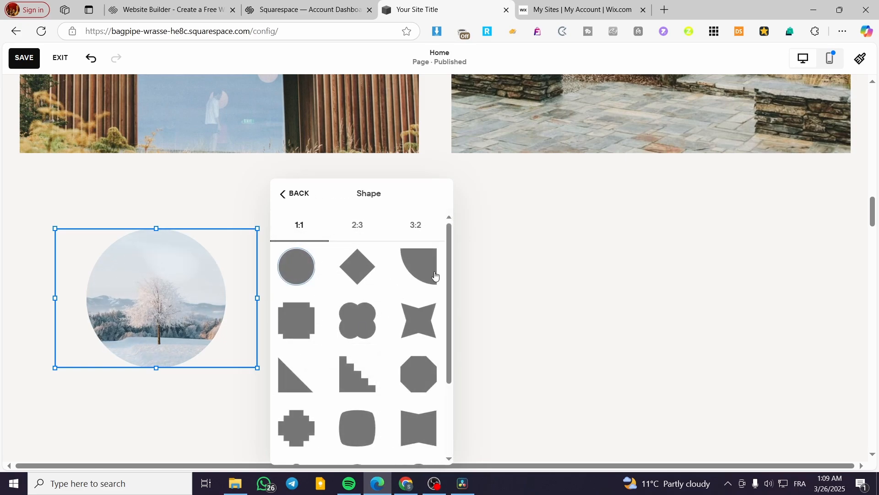
scroll(433, 280, down, 3)
scroll(348, 348, up, 3)
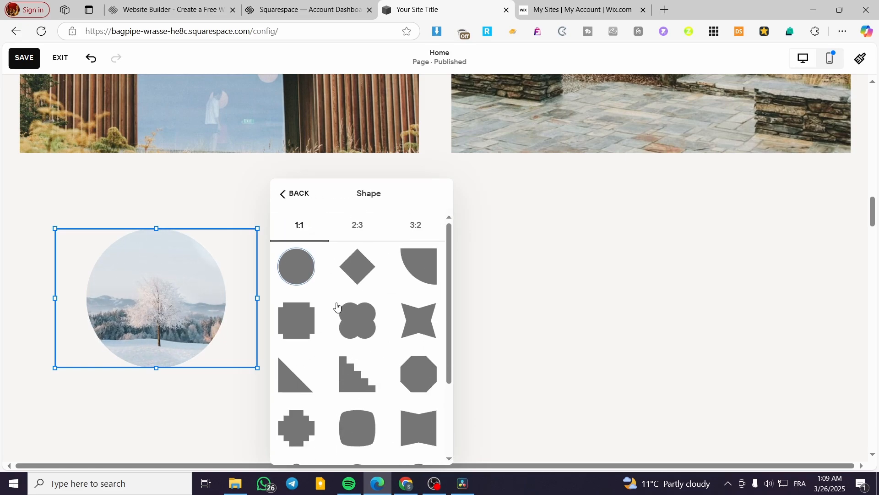
click(357, 225)
click(410, 233)
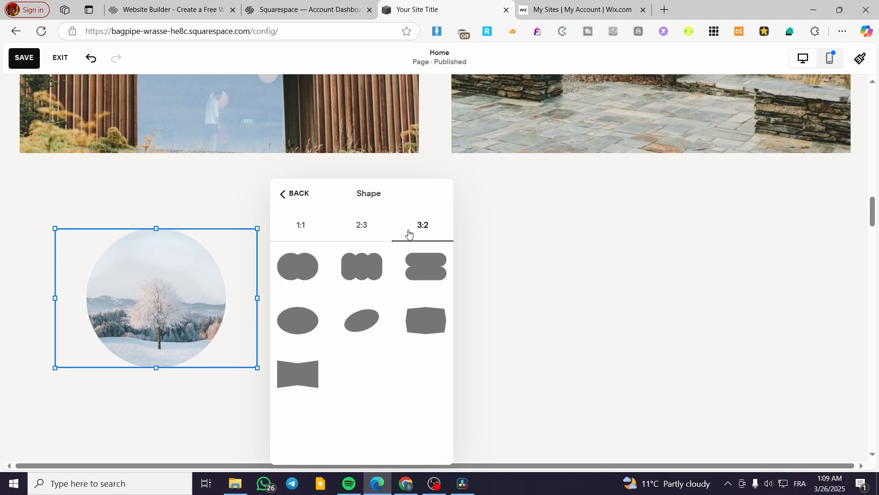
click(300, 195)
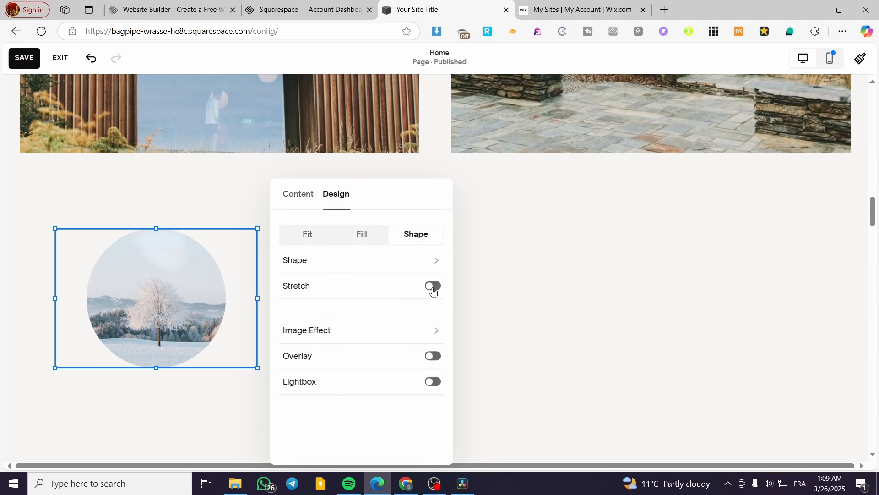
Toggle Stretch on and back off for the shaped image, and check the shape choices again
click(434, 287)
click(433, 286)
click(426, 261)
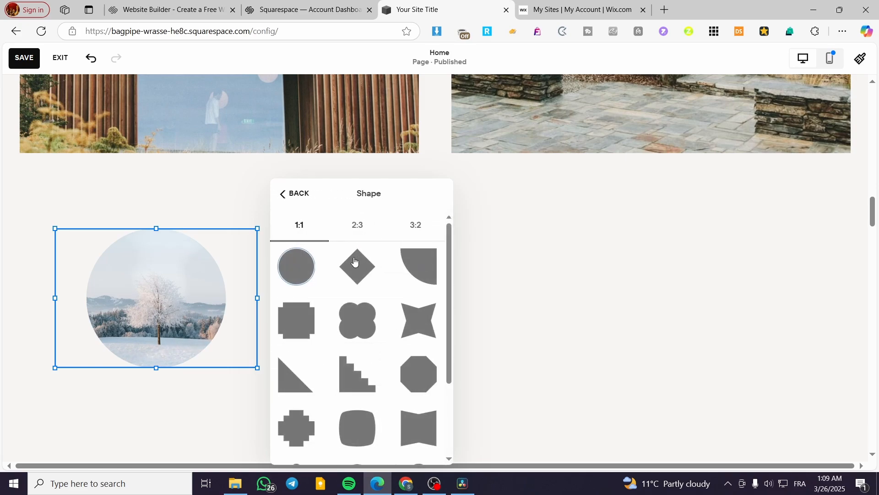
click(299, 192)
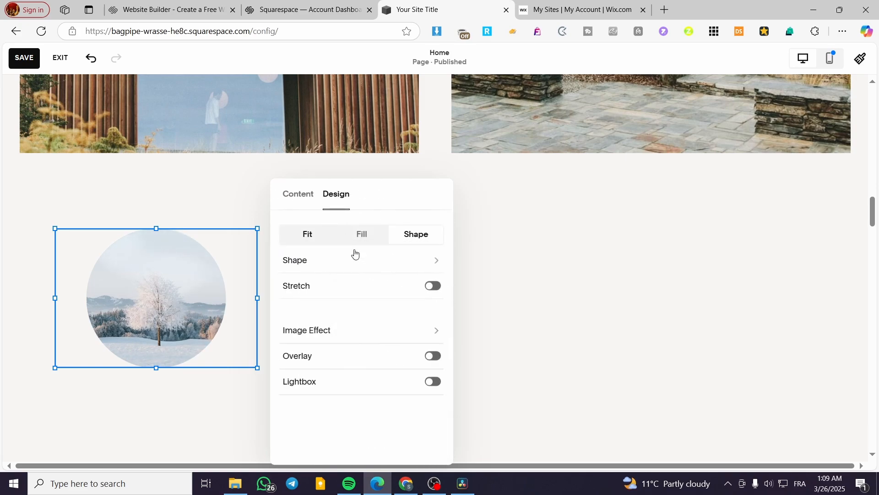
Set the snowy tree image's display to Fill and view its available image effects
click(323, 238)
click(362, 236)
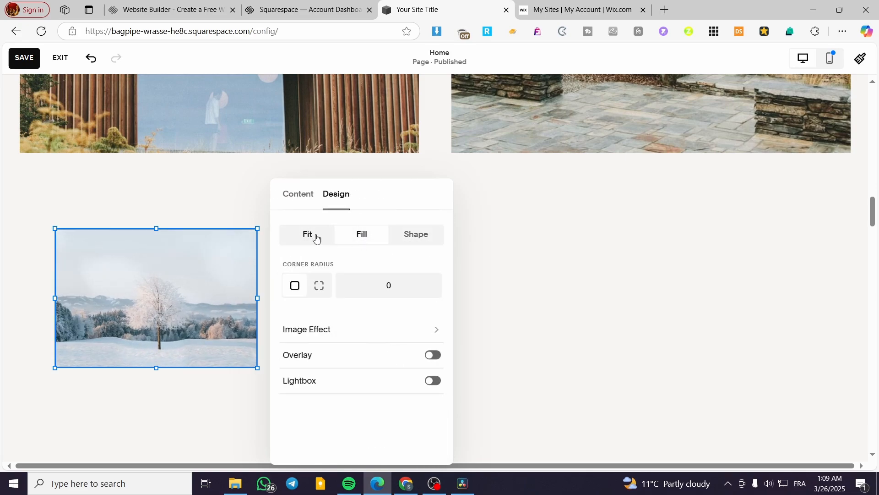
click(422, 328)
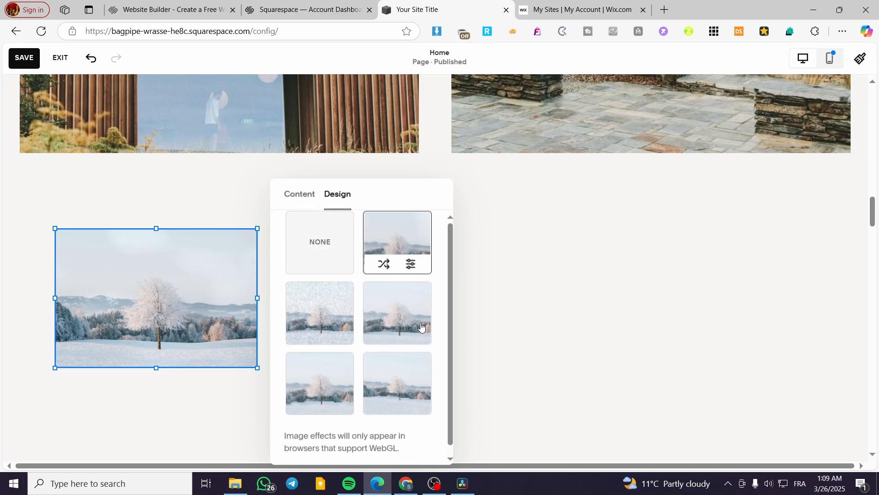
click(485, 287)
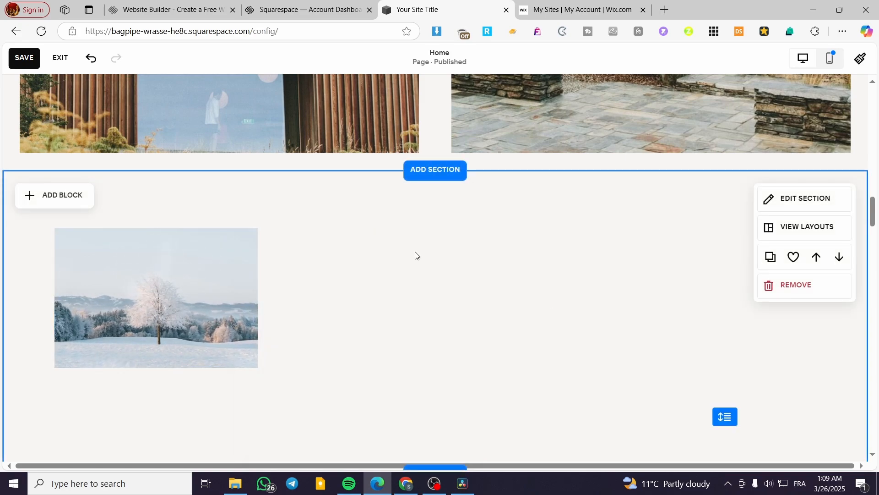
Open the Site Styles settings of the website
scroll(559, 310, up, 15)
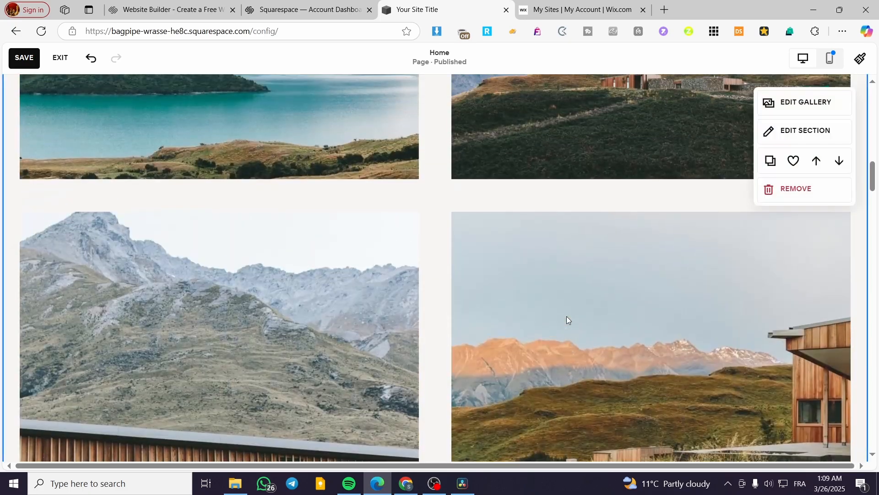
scroll(564, 321, up, 3)
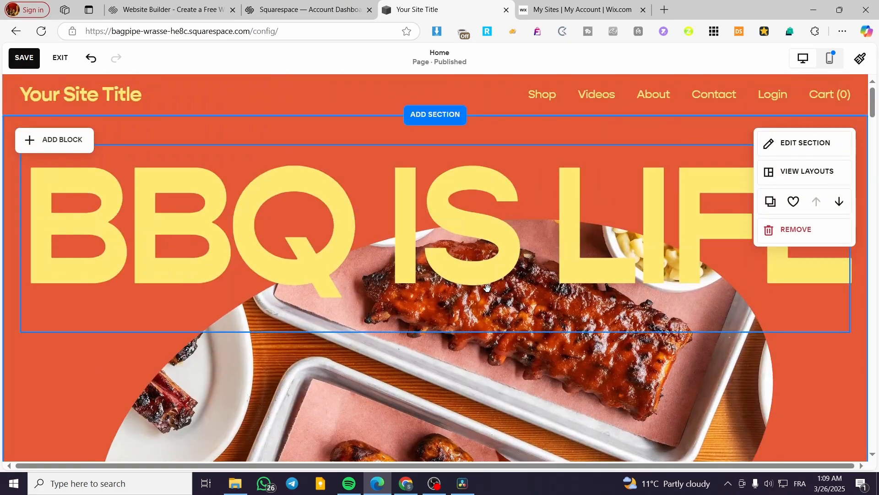
scroll(483, 398, down, 3)
scroll(671, 397, up, 5)
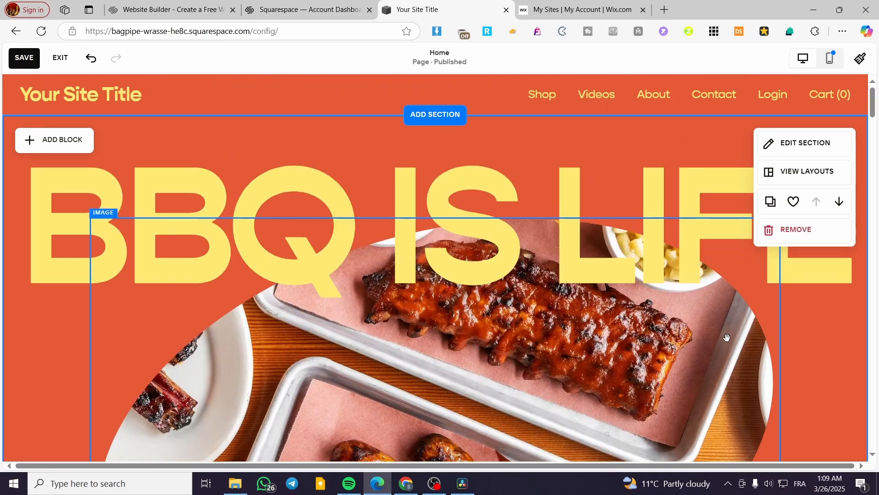
click(860, 59)
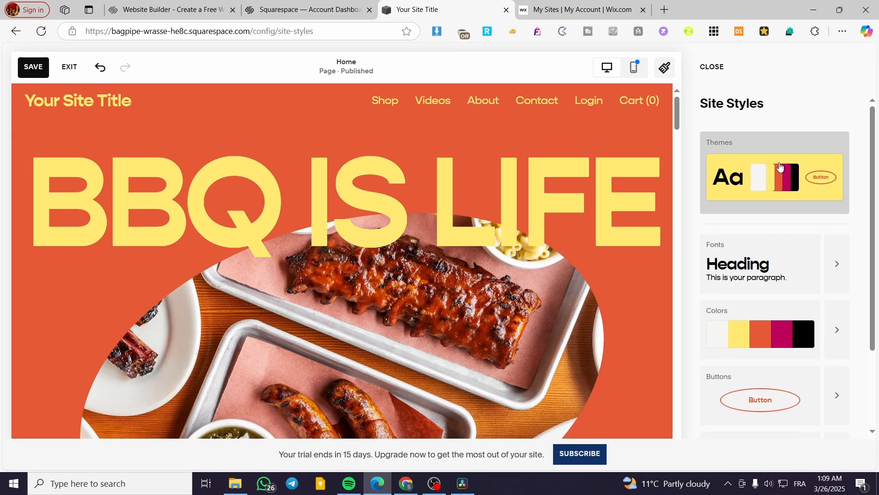
scroll(780, 163, down, 3)
scroll(779, 349, up, 3)
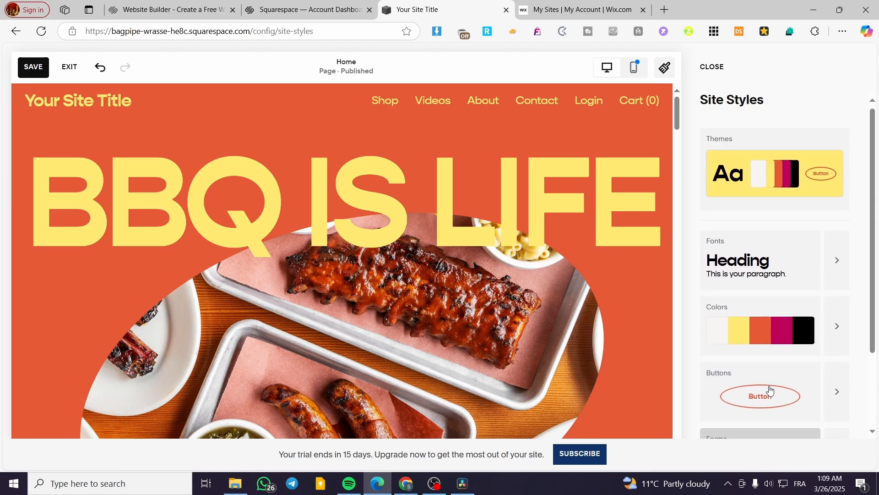
Browse the premade site themes, including the Professional, Playful, Sophisticated, Friendly and Bold groups, and close the list
click(783, 146)
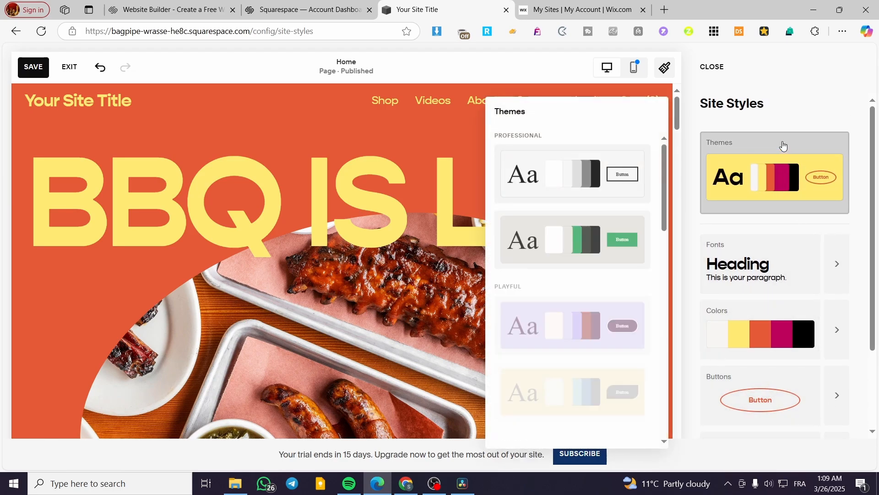
scroll(758, 242, down, 1)
scroll(604, 326, down, 10)
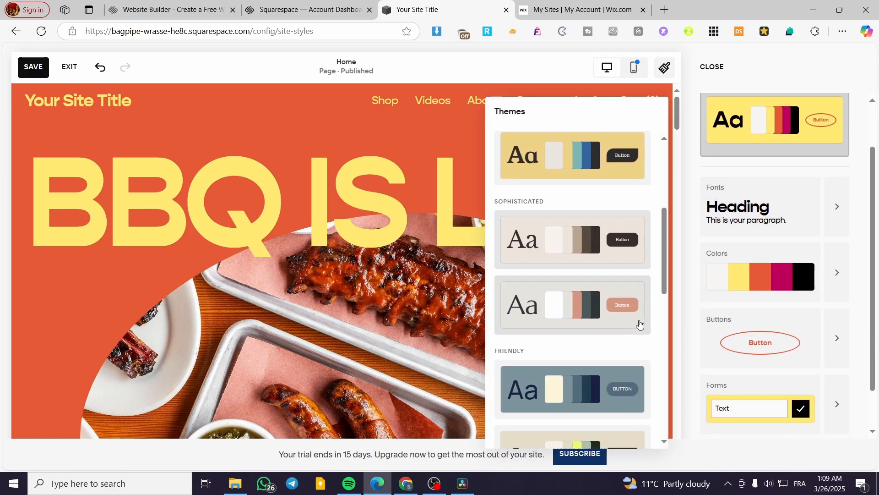
scroll(643, 321, up, 5)
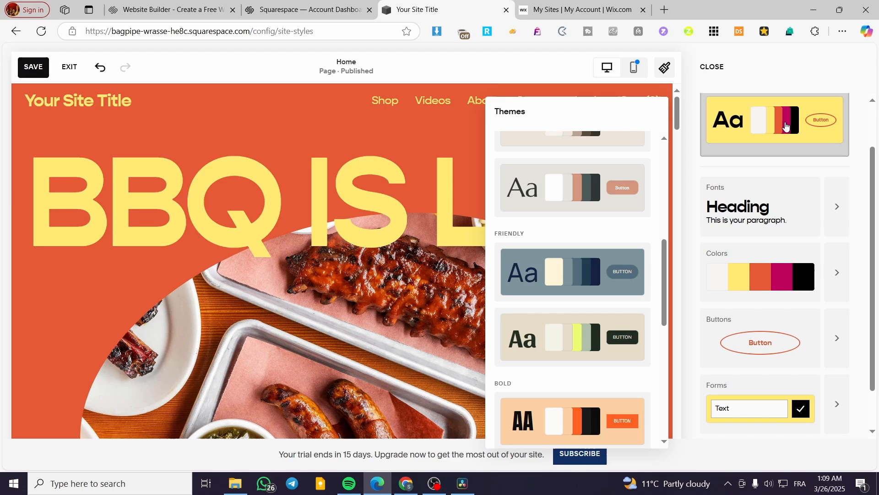
click(795, 88)
View the Image Blocks entry in the Miscellaneous site styles and return to the Site Styles overview
scroll(804, 290, down, 1)
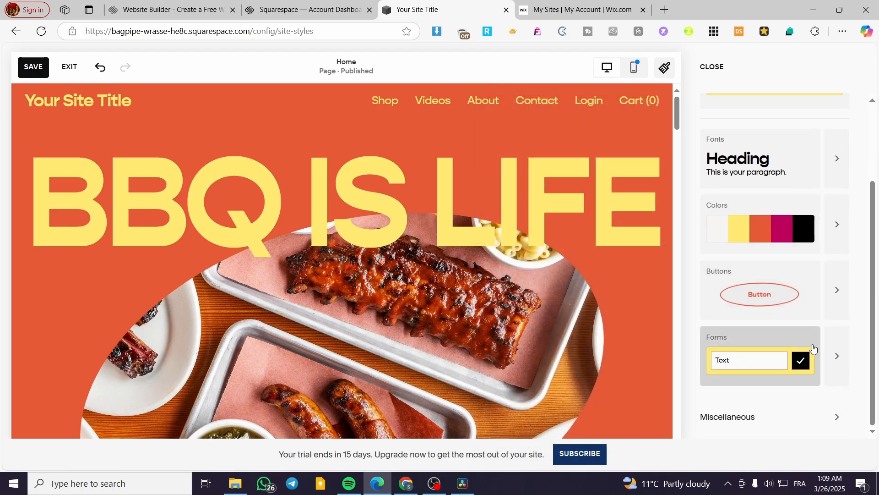
click(834, 418)
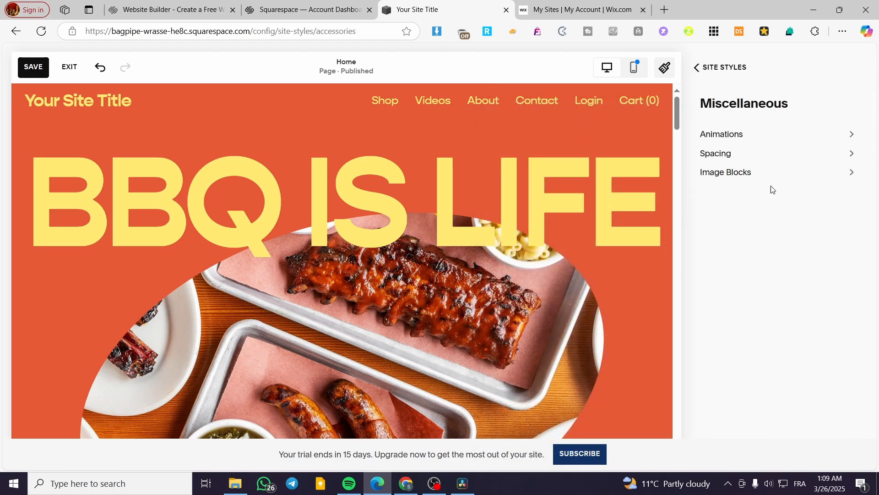
click(756, 178)
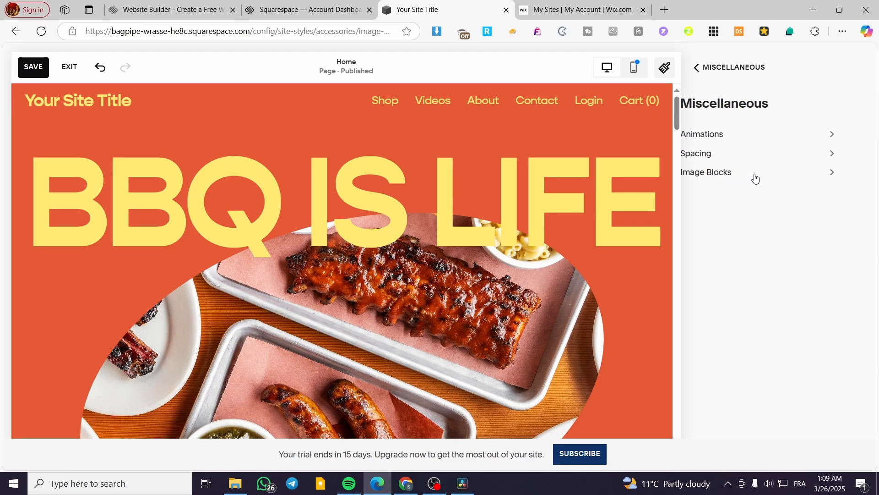
click(691, 69)
click(694, 69)
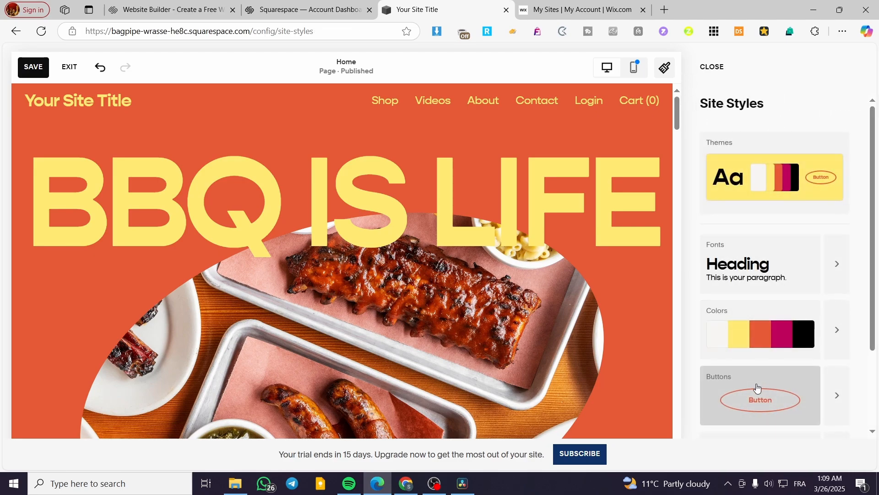
Examine the site-wide animation styles and the Image Blocks settings for the Poster, Card, Overlap, Collage and Stack layouts
scroll(757, 388, down, 3)
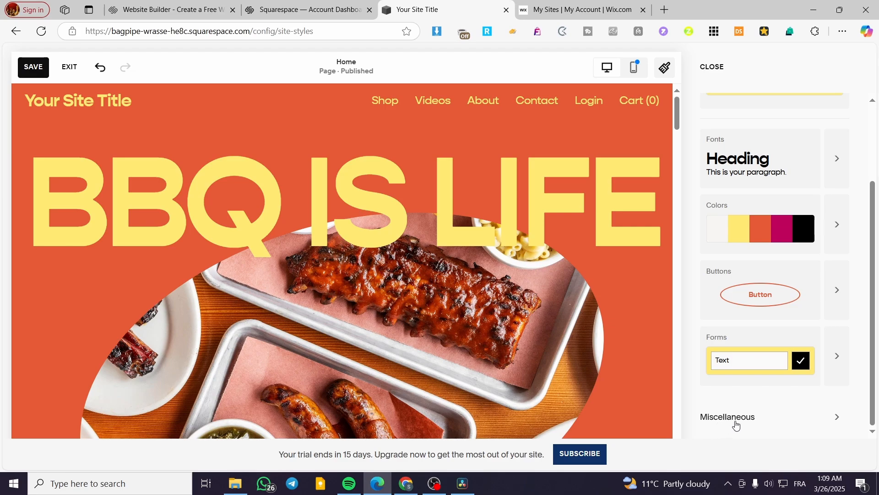
click(825, 422)
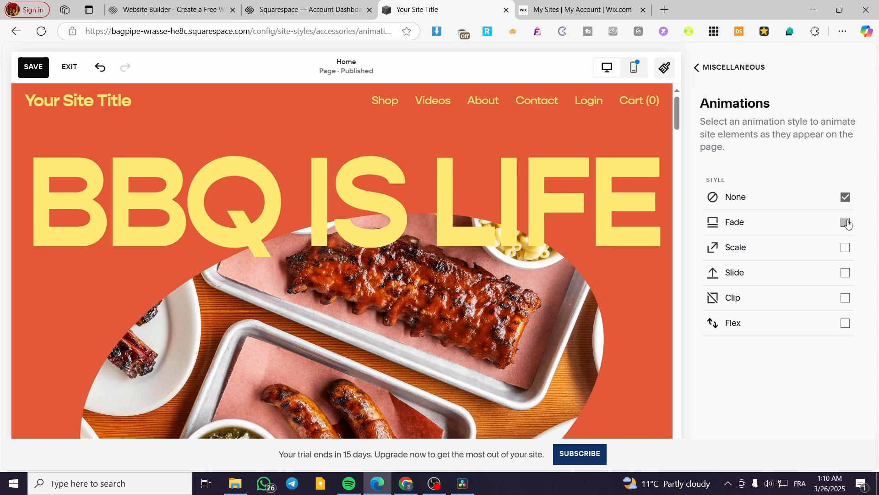
click(695, 68)
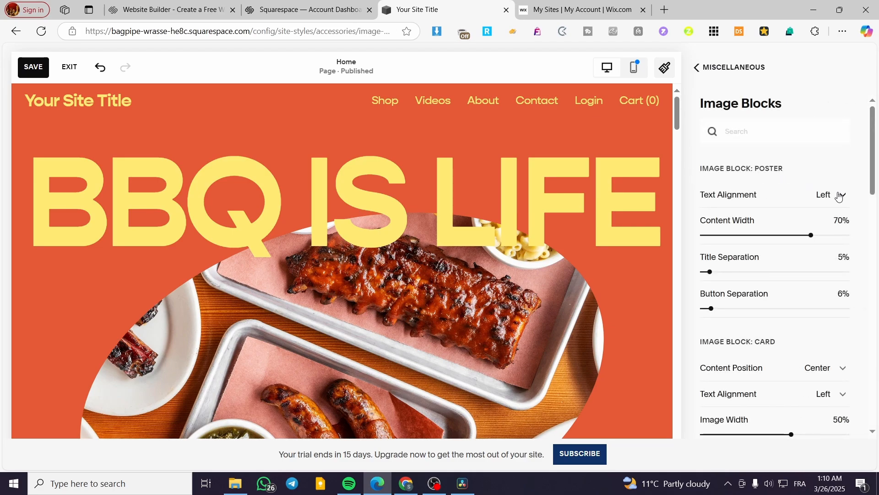
scroll(808, 222, down, 4)
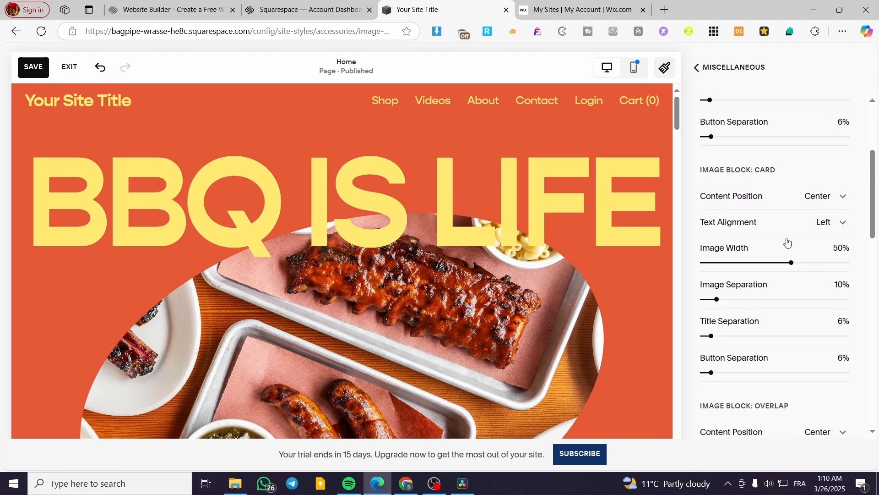
scroll(788, 243, down, 8)
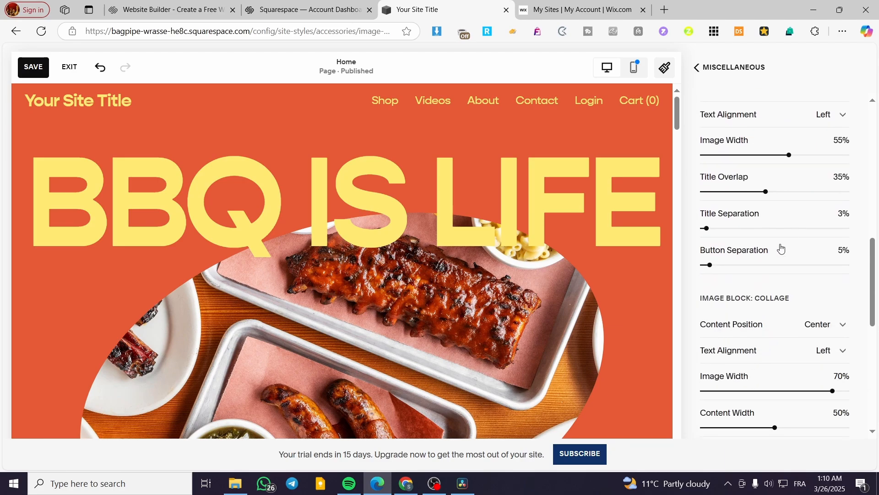
scroll(781, 248, down, 3)
scroll(745, 195, down, 6)
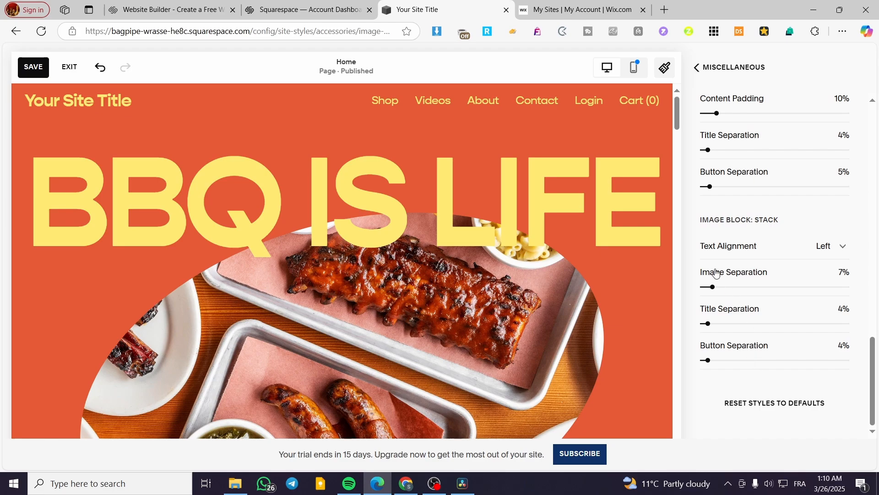
scroll(721, 201, up, 15)
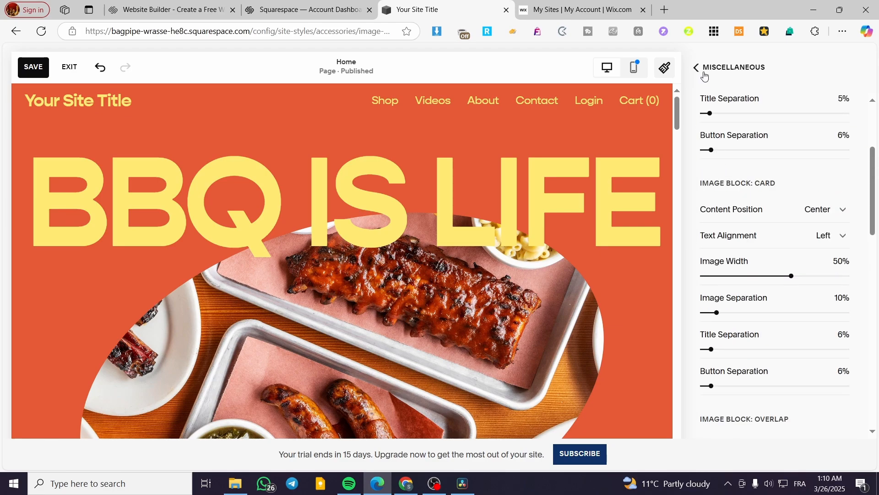
Try the Fade site-wide animation style, set it to Scale and preview it on the Home page
click(716, 88)
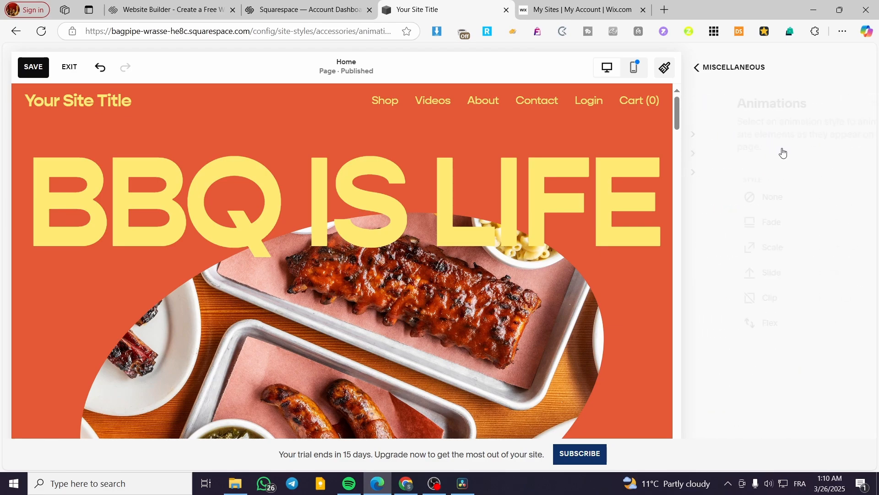
click(845, 223)
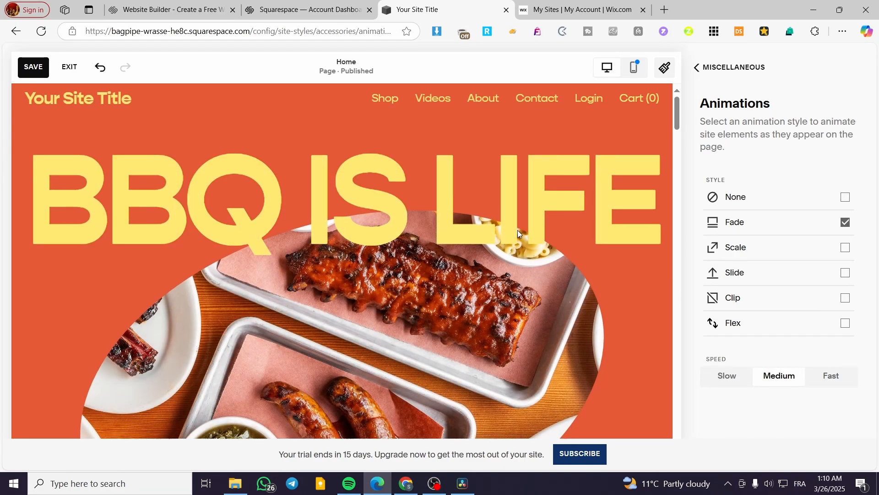
scroll(519, 230, down, 10)
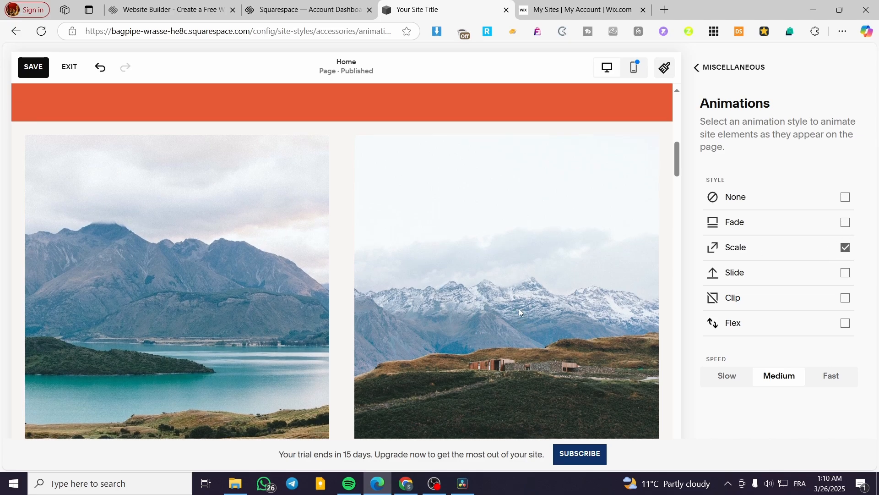
Try the Clip and Slide site-wide animation styles and preview them on the Home page's gallery images
scroll(493, 297, down, 5)
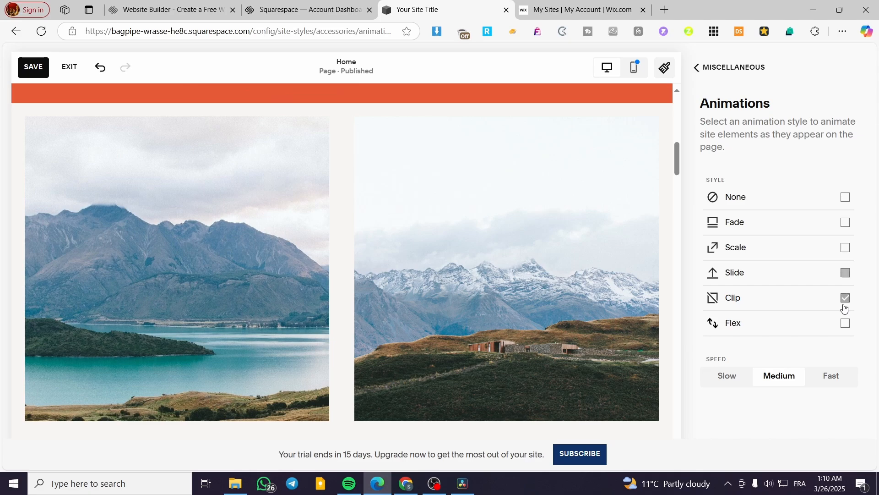
scroll(544, 305, down, 15)
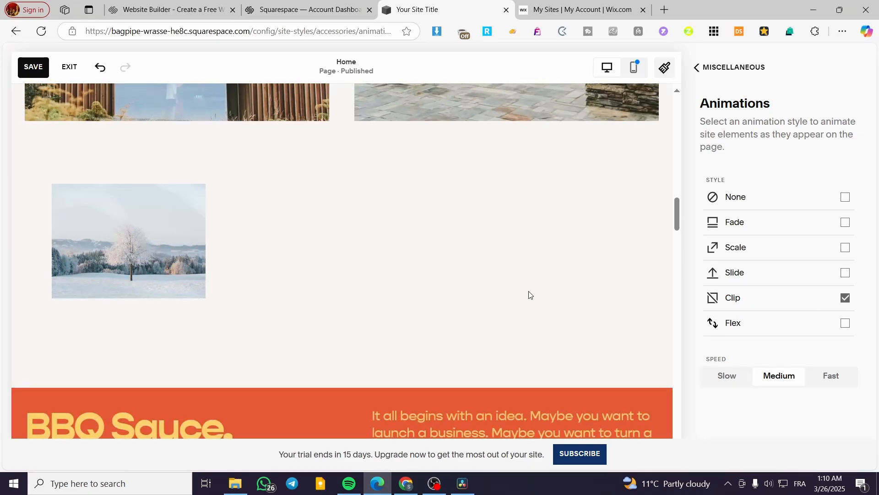
click(845, 273)
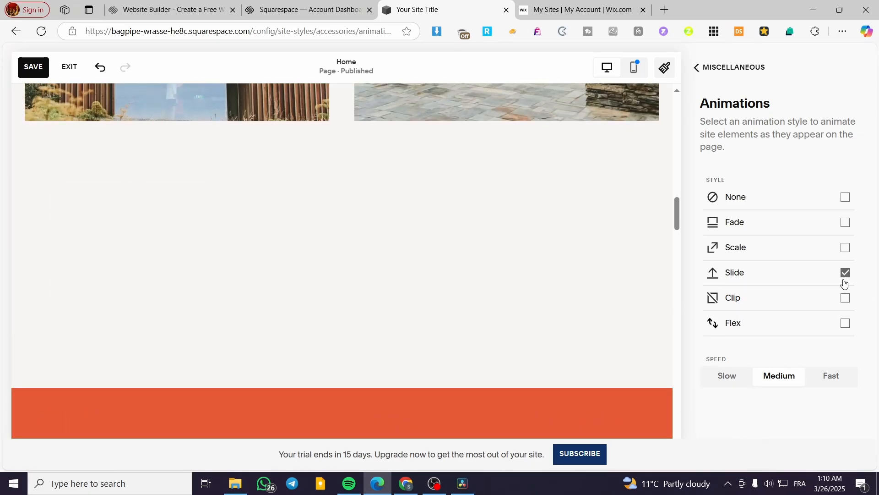
scroll(157, 277, up, 6)
scroll(158, 277, down, 5)
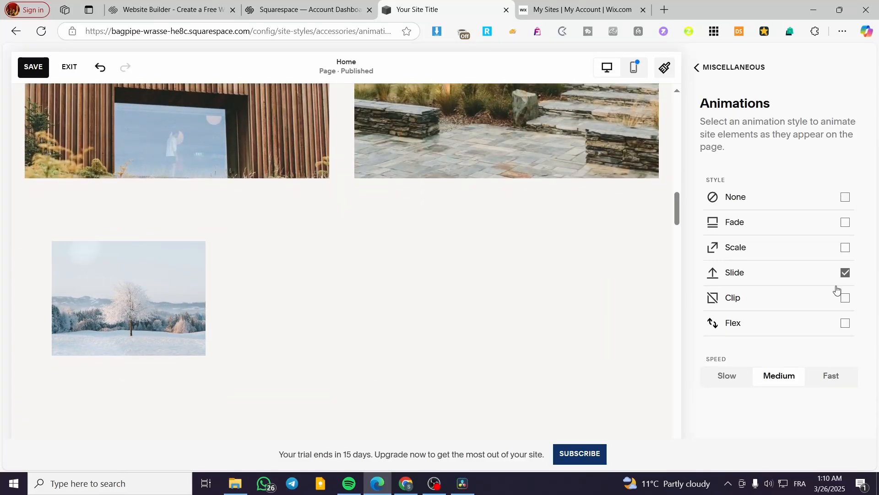
Preview the Fade animation style on the gallery and snowy tree image, and compare it with Scale, Slide, Clip and Flex
click(846, 222)
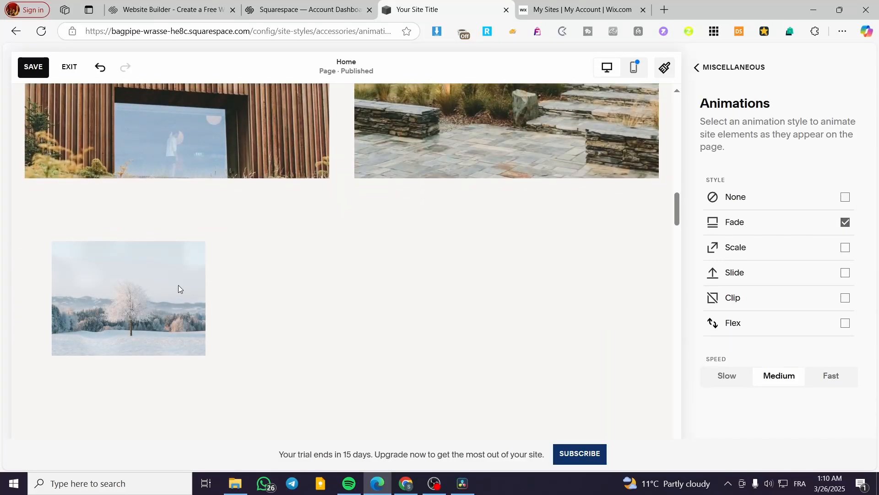
scroll(179, 286, up, 5)
scroll(273, 381, down, 5)
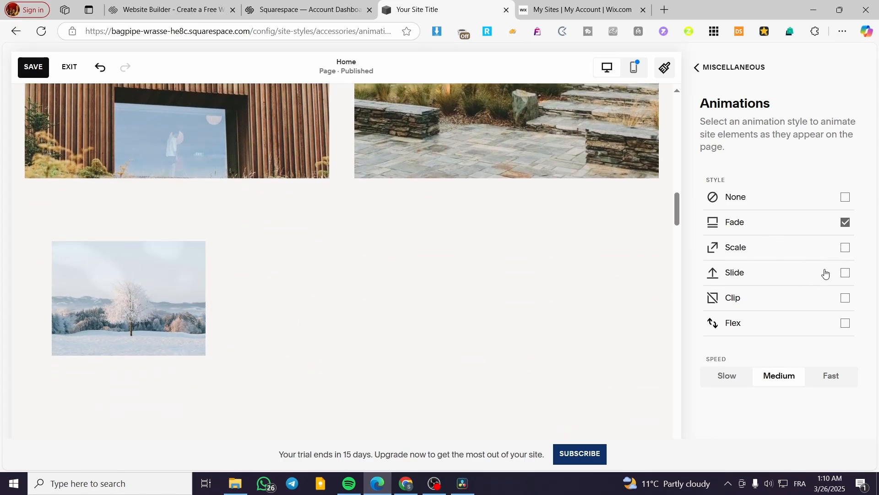
click(846, 248)
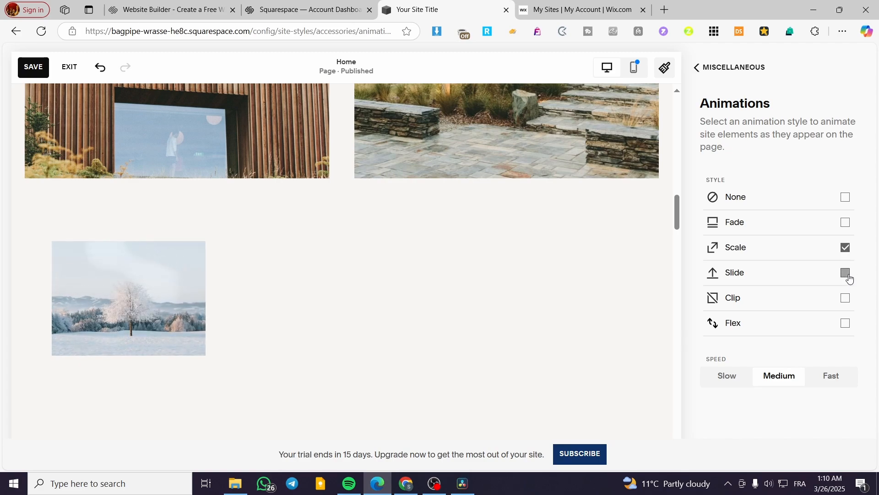
click(846, 273)
click(845, 298)
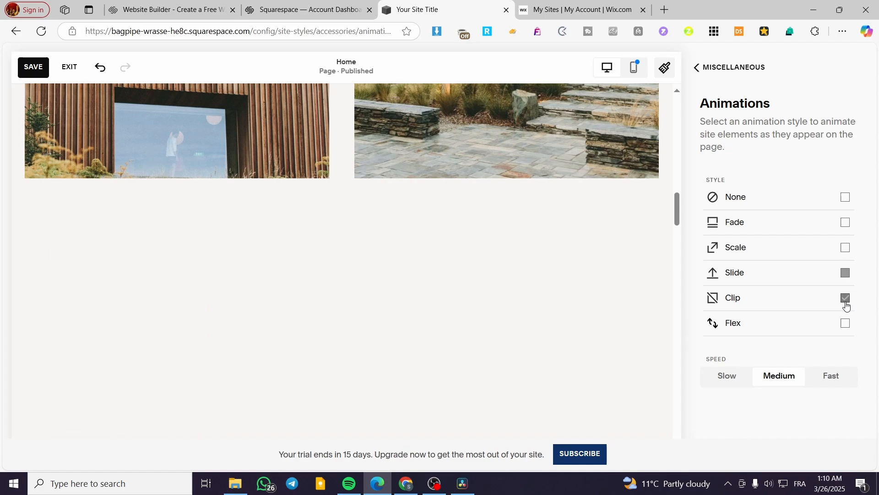
click(845, 326)
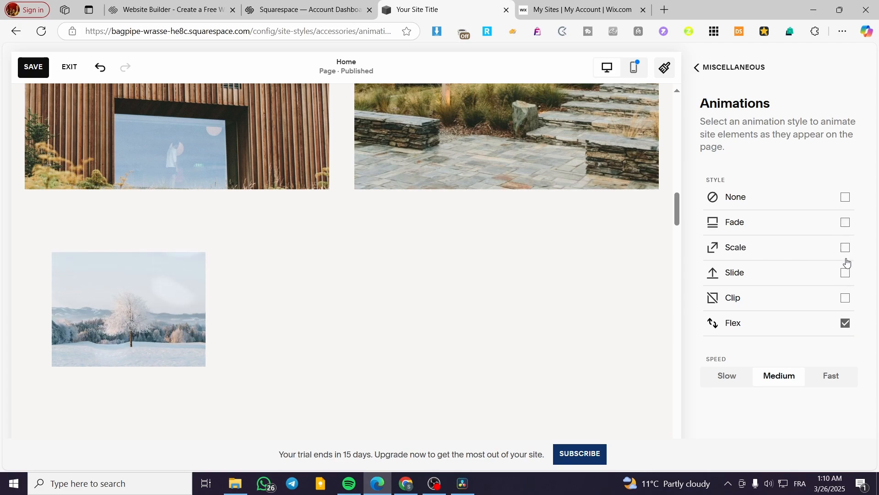
Try the Fade animation style at Slow speed and preview it on the sections below the gallery
click(846, 223)
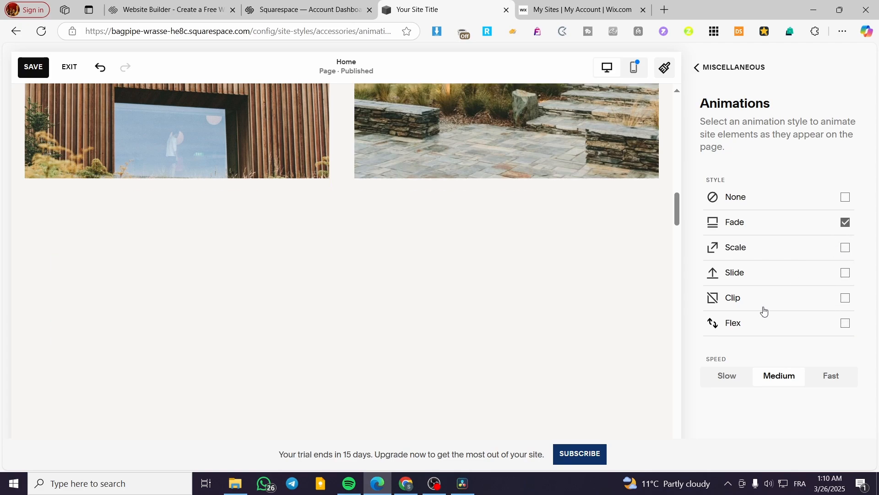
click(734, 378)
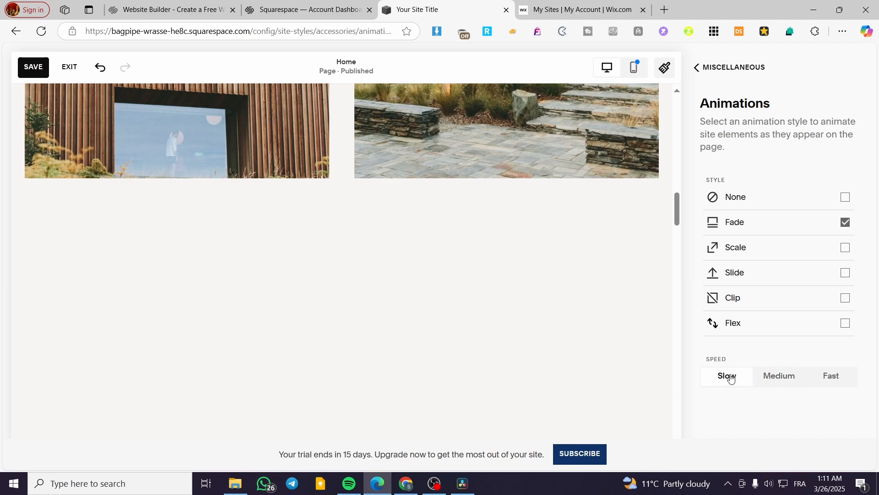
scroll(536, 333, down, 2)
scroll(537, 331, down, 5)
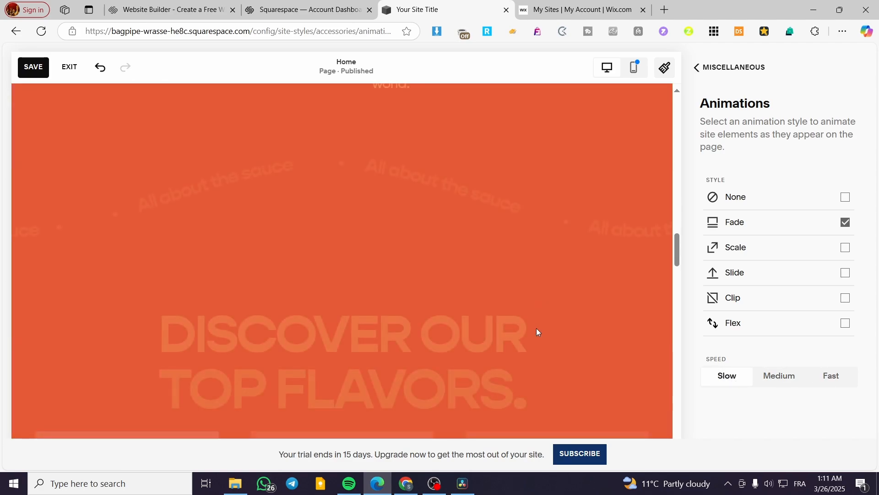
Set the site-wide animation style to Scale with Fast speed and preview it down to the product carousel
click(846, 247)
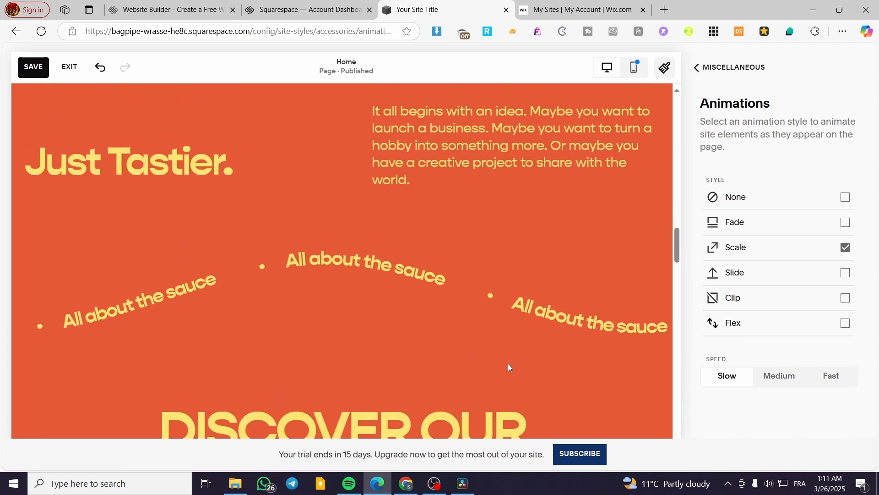
click(829, 376)
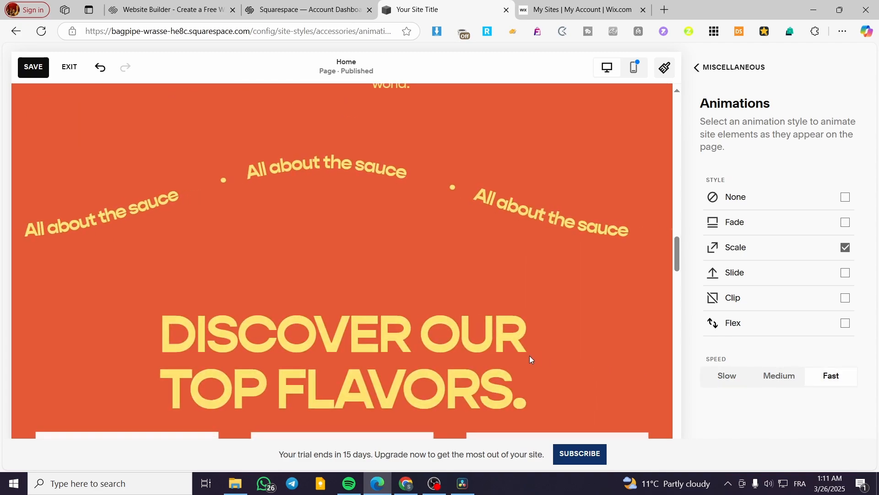
scroll(548, 348, down, 5)
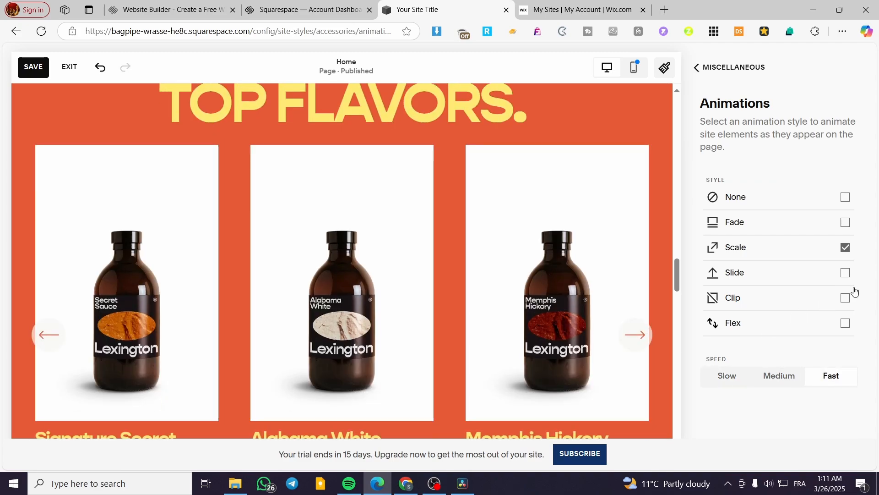
Compare the Slide, Fade, Scale, Flex and Clip animation styles on the product carousel
click(845, 273)
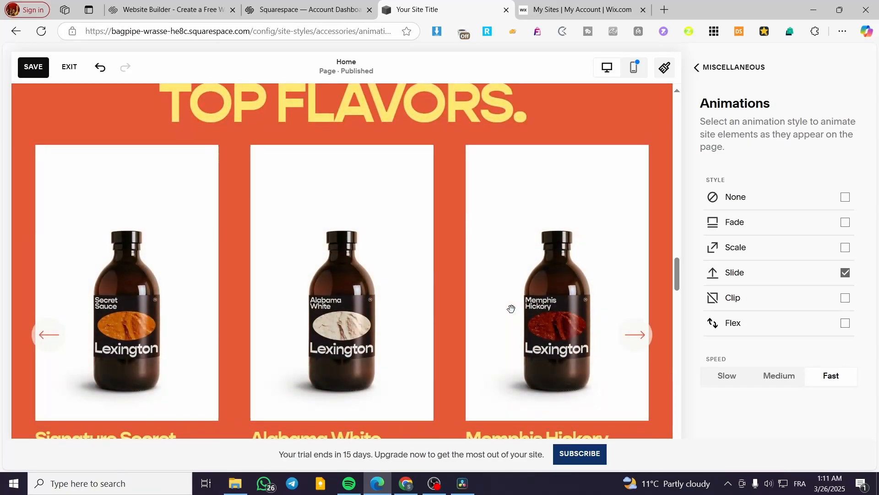
click(845, 223)
click(846, 248)
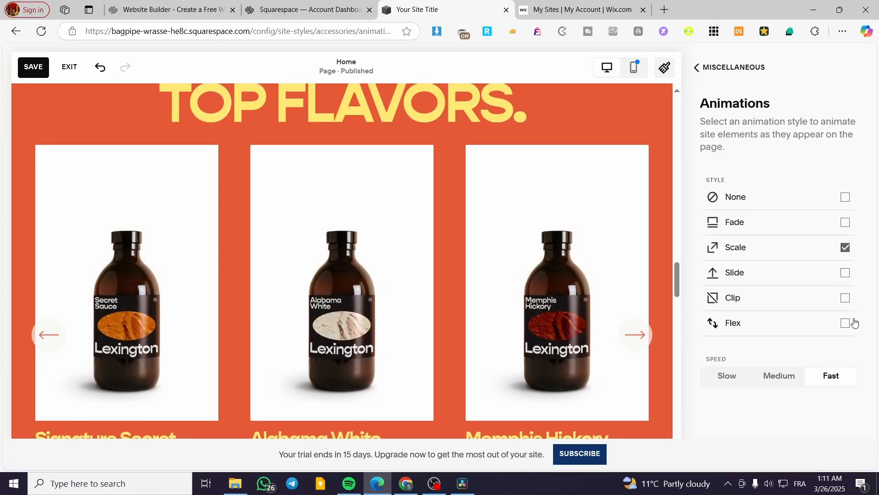
click(846, 323)
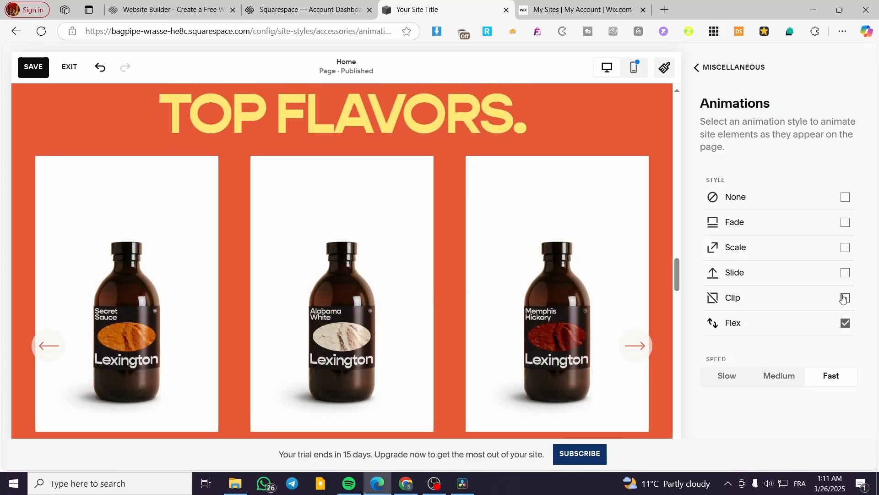
click(844, 298)
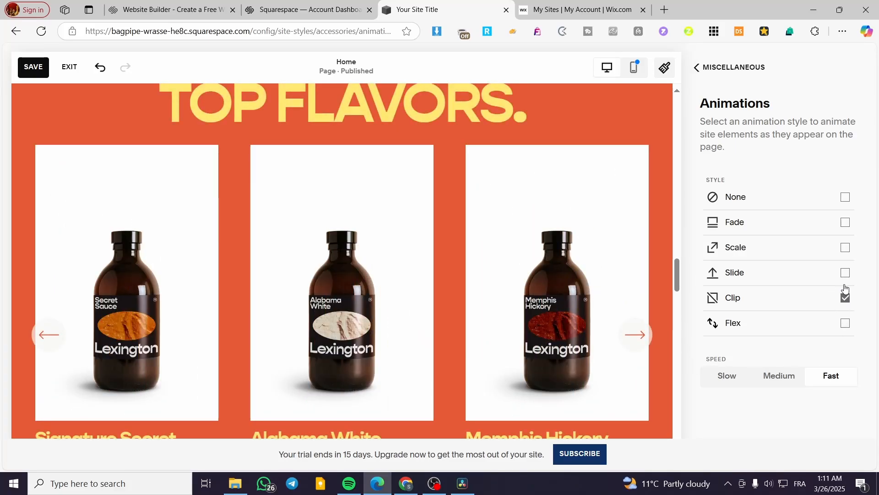
click(846, 273)
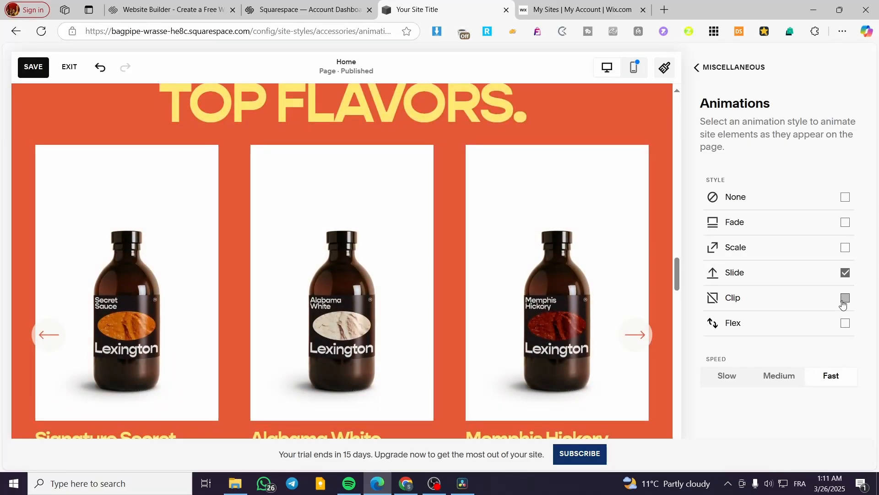
click(845, 297)
Preview the Clip animation style around the barbecue photo section and try Scale and Slide there
scroll(366, 288, down, 8)
scroll(359, 279, up, 3)
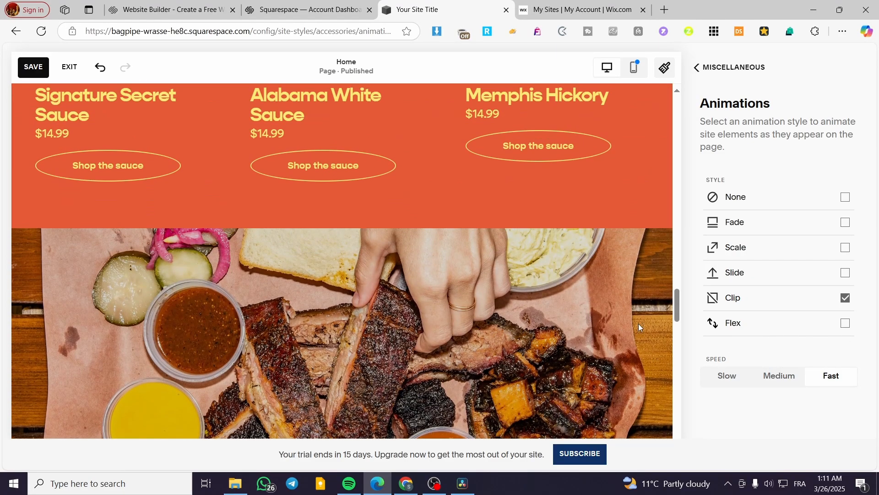
scroll(441, 289, down, 1)
click(845, 248)
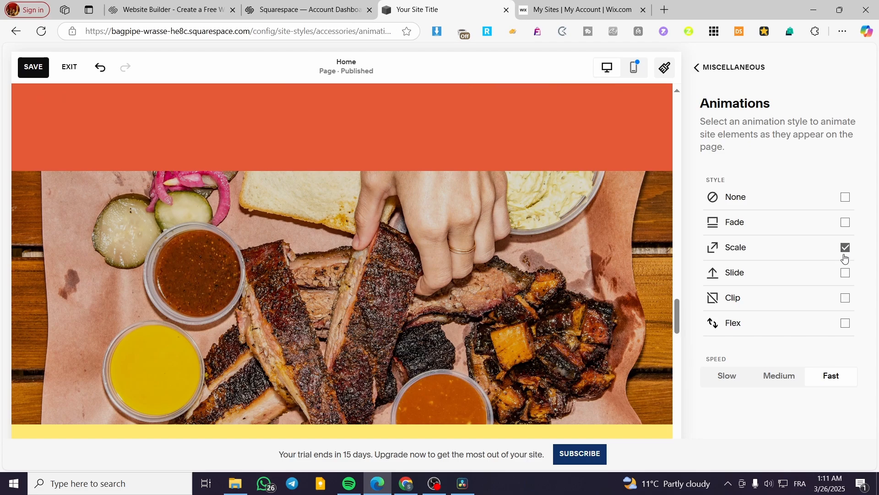
click(845, 273)
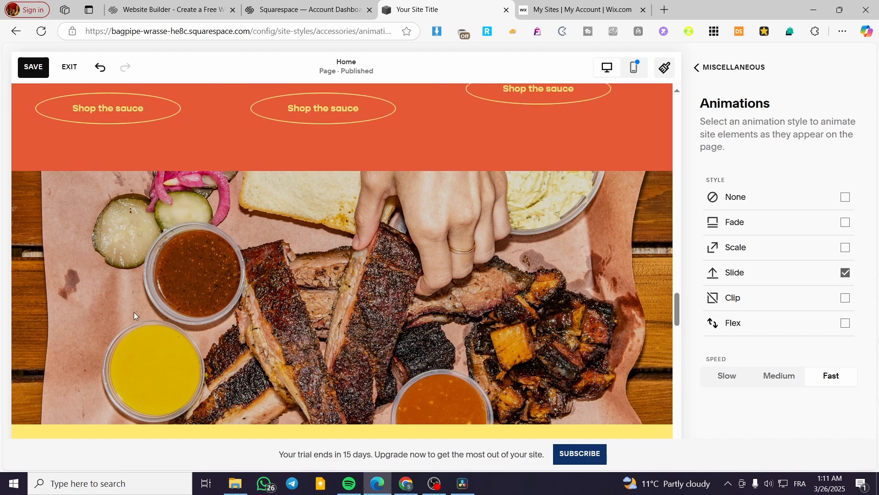
scroll(134, 311, up, 2)
Set the site-wide animation style to Scale and preview it on the What's Cookin'? recipe section
click(846, 250)
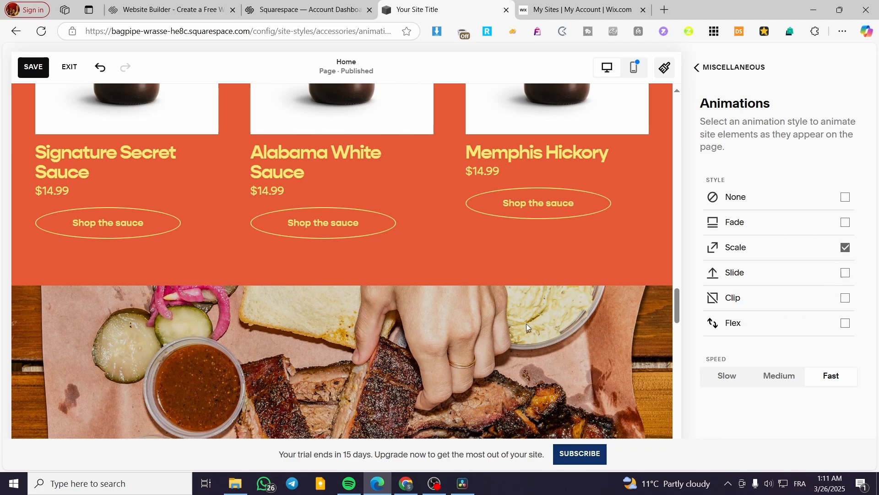
scroll(310, 230, down, 10)
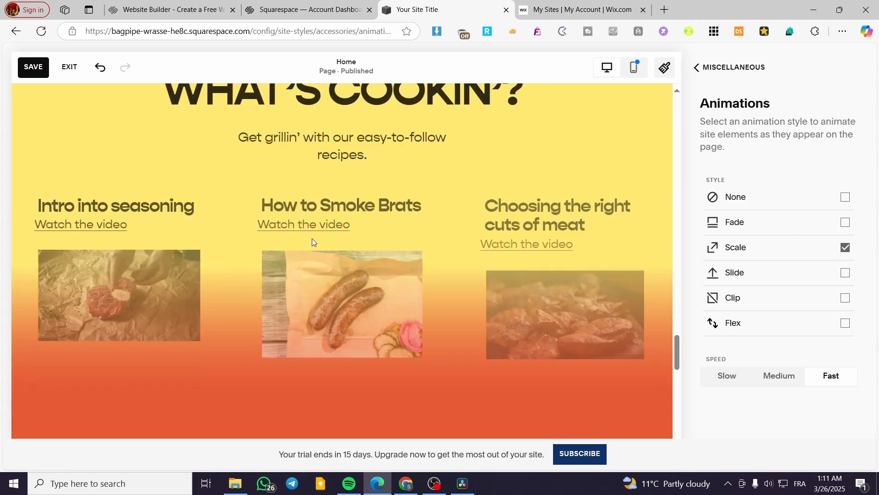
scroll(307, 239, down, 1)
scroll(296, 241, up, 3)
scroll(295, 241, down, 2)
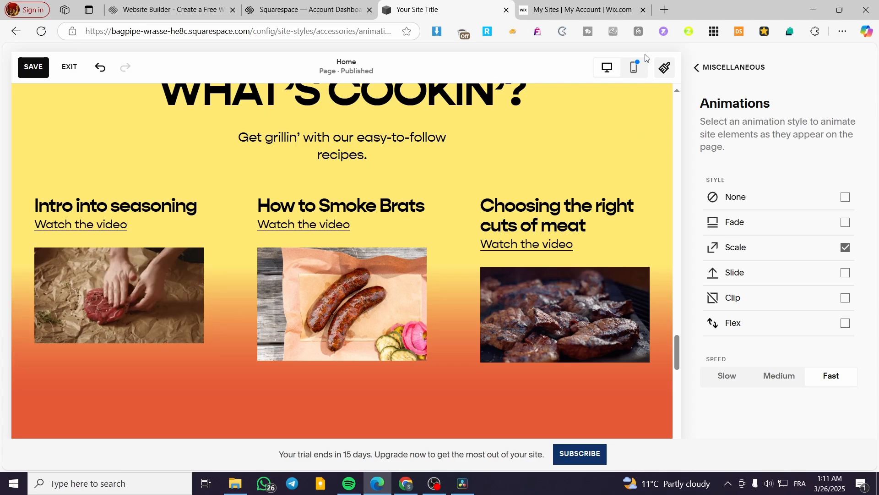
Leave the animation settings, close Site Styles and return to the top of the Home page
click(707, 69)
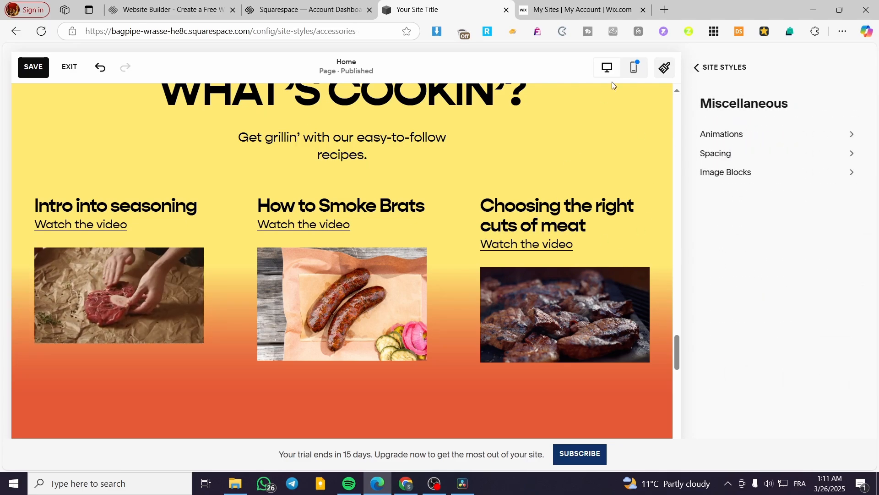
click(714, 67)
scroll(333, 336, down, 8)
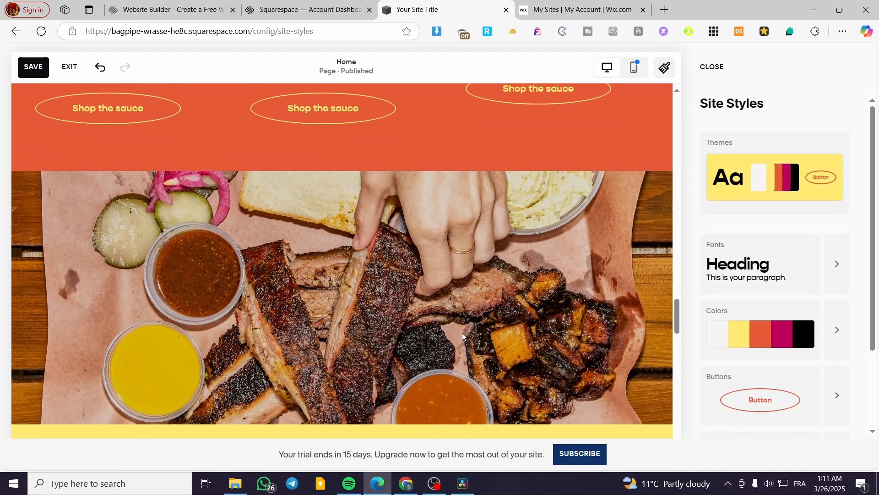
scroll(462, 337, up, 15)
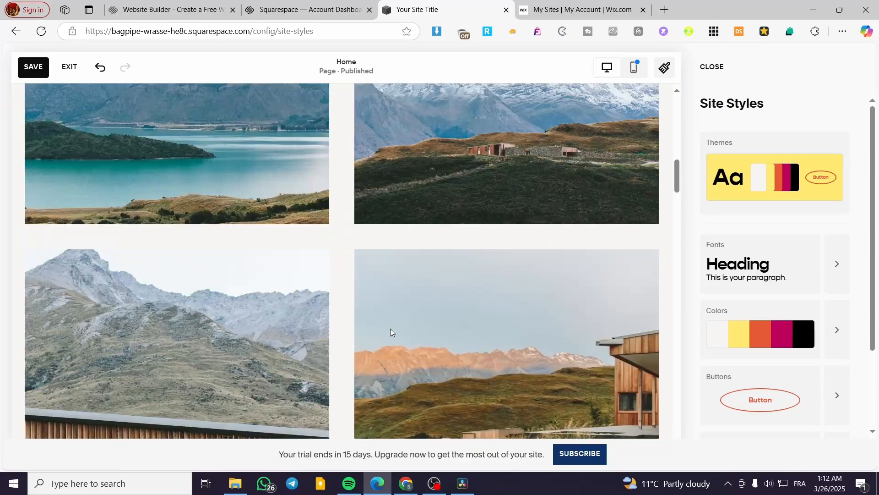
scroll(390, 328, down, 1)
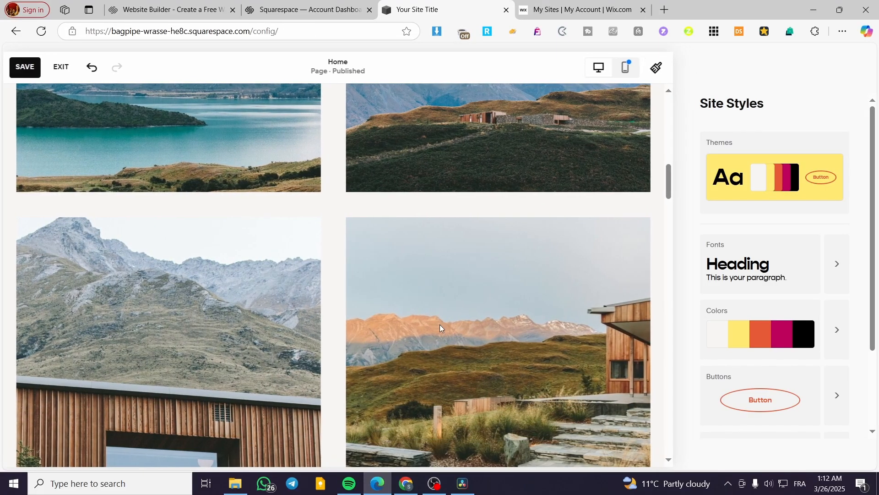
click(712, 67)
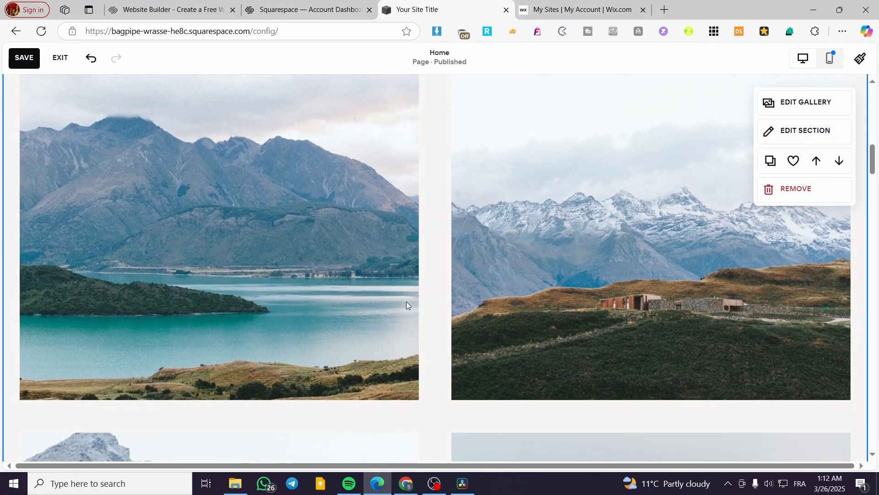
scroll(406, 301, up, 10)
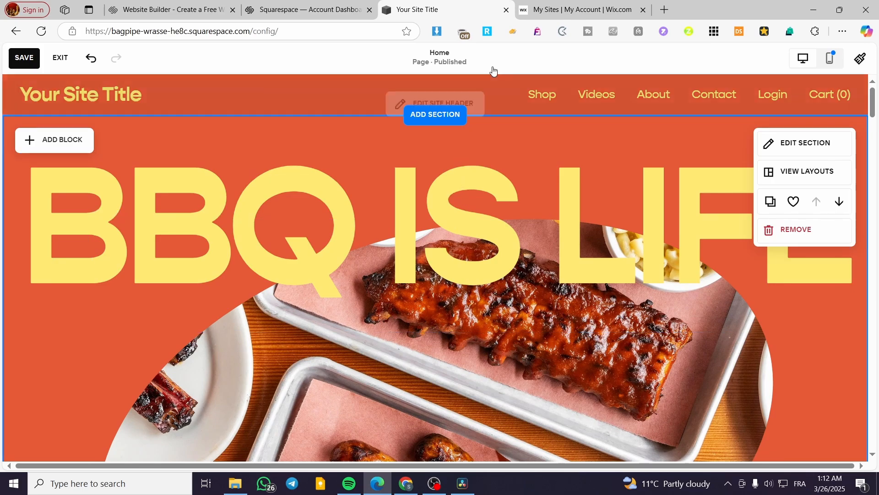
Open canva.com in a new browser tab and place that tab directly after the Squarespace site's tab
click(663, 11)
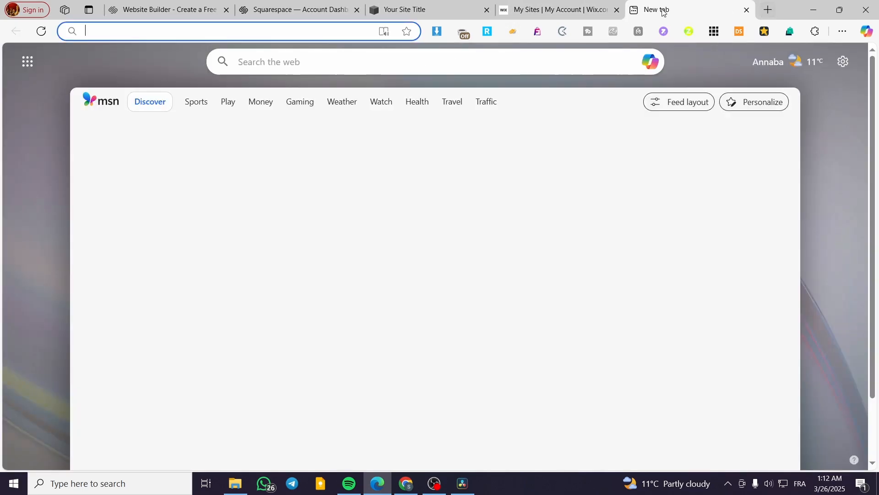
text(canva.com)
key(Return)
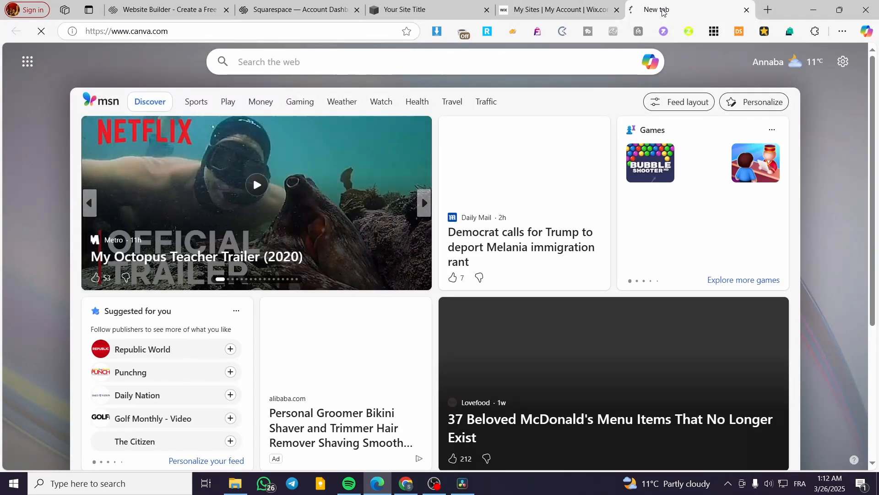
drag(659, 6, 565, 6)
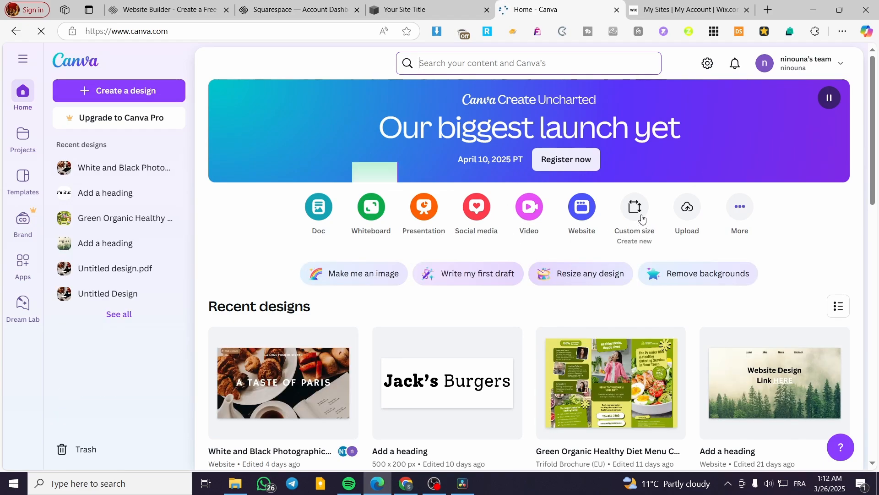
Create a custom 500 × 500 px design and add blank pages until it has three
click(636, 213)
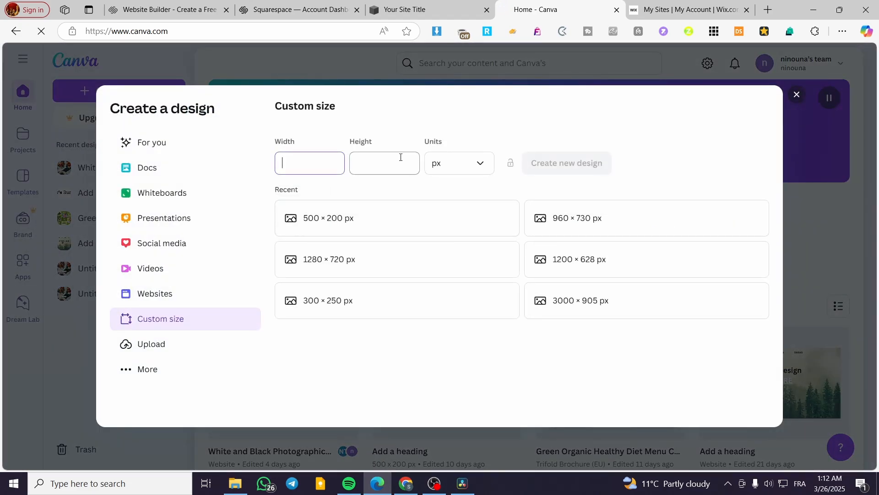
text(5)
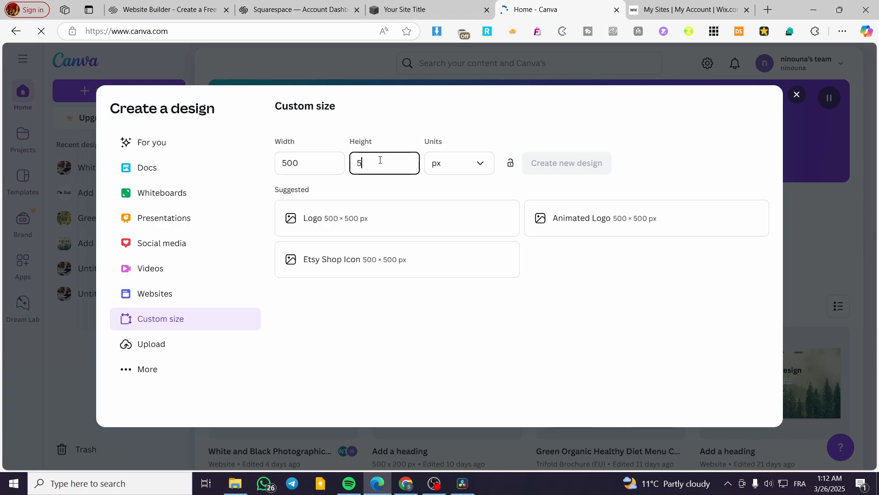
text(00)
click(575, 166)
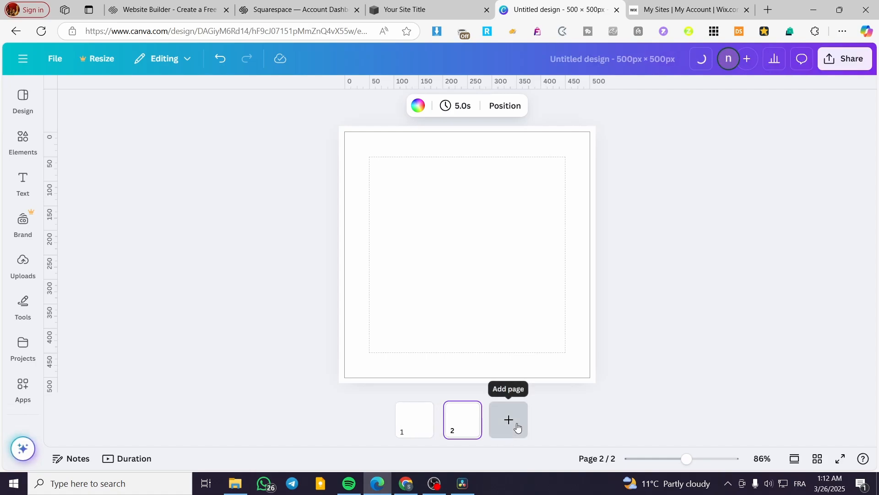
click(513, 419)
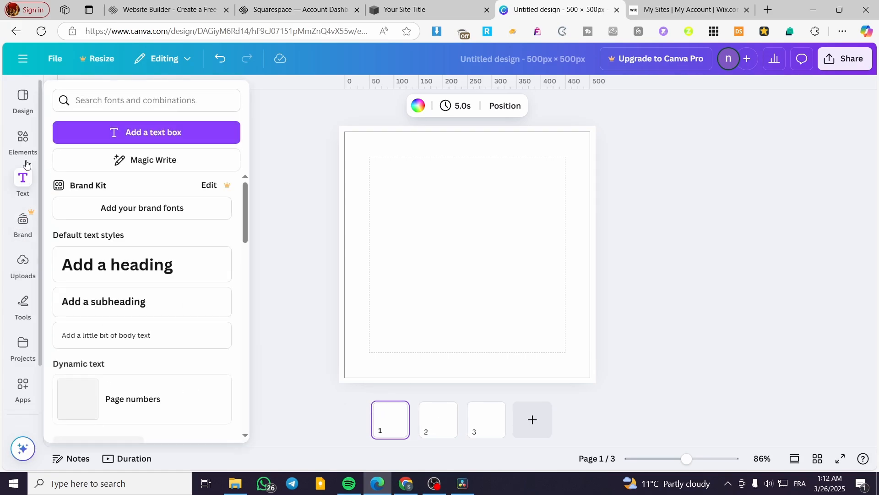
Search the design elements for "image" and show all the photo results
mouse_move(28, 149)
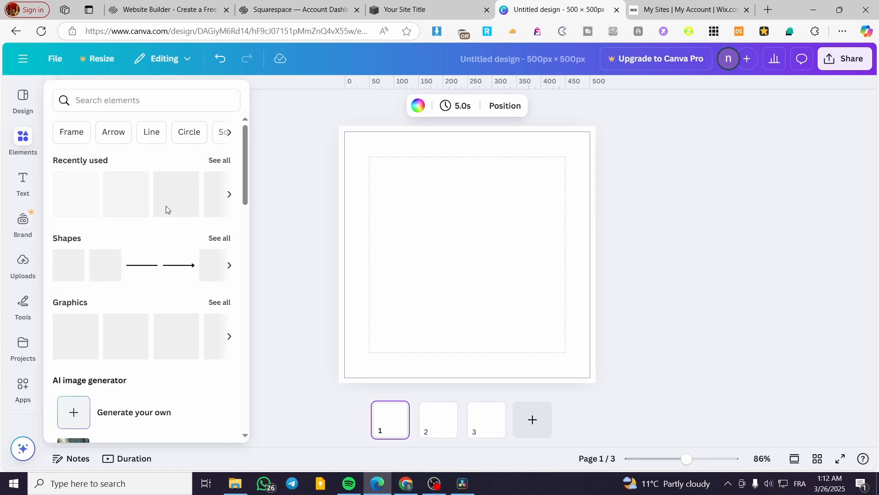
click(146, 102)
text(image)
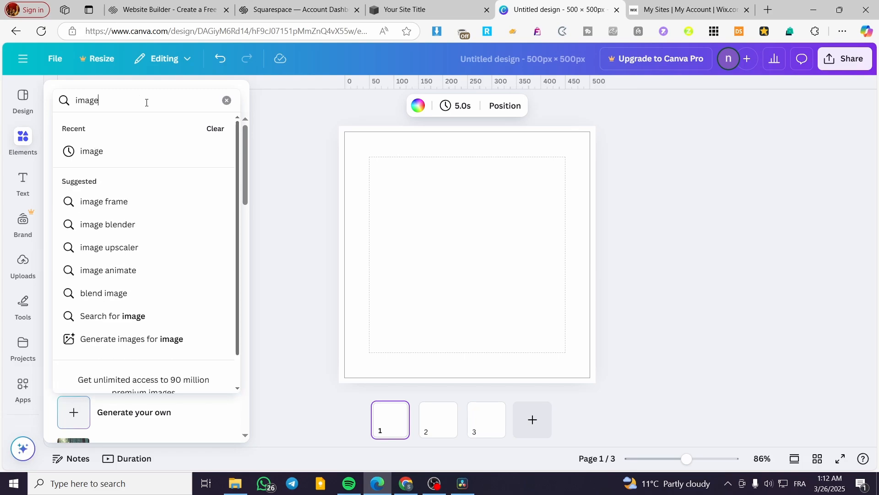
key(Return)
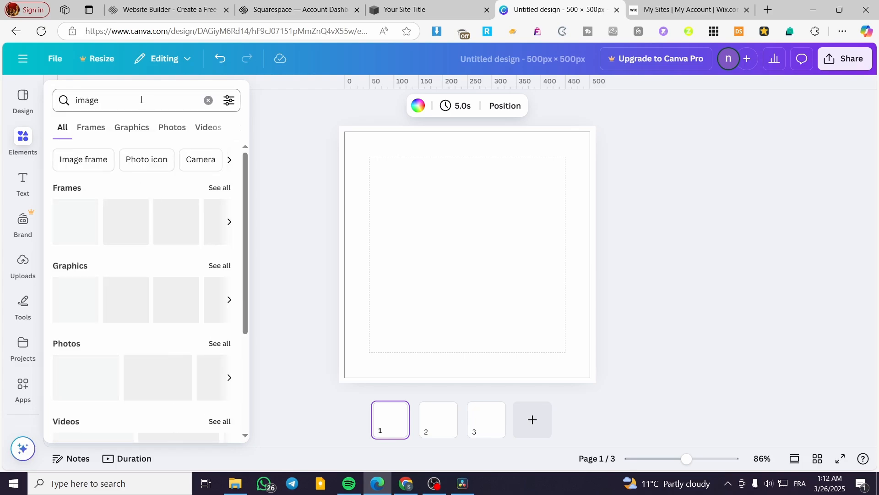
scroll(138, 310, down, 3)
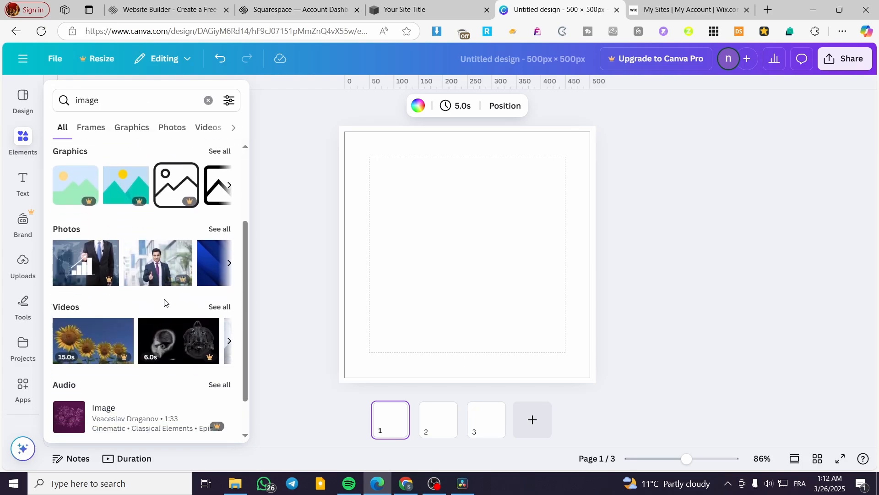
click(220, 229)
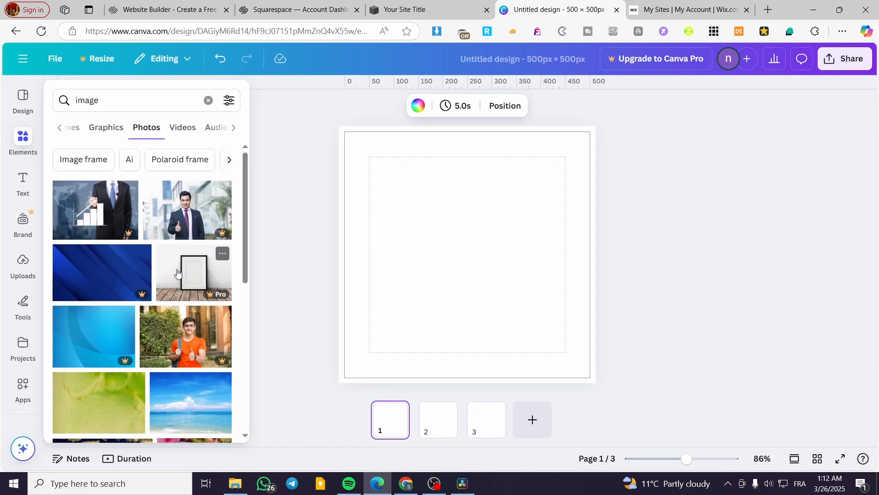
Add the blue sea and sky photo to page 2 and enlarge it to span the page's full width
click(281, 319)
scroll(177, 334, down, 1)
click(21, 187)
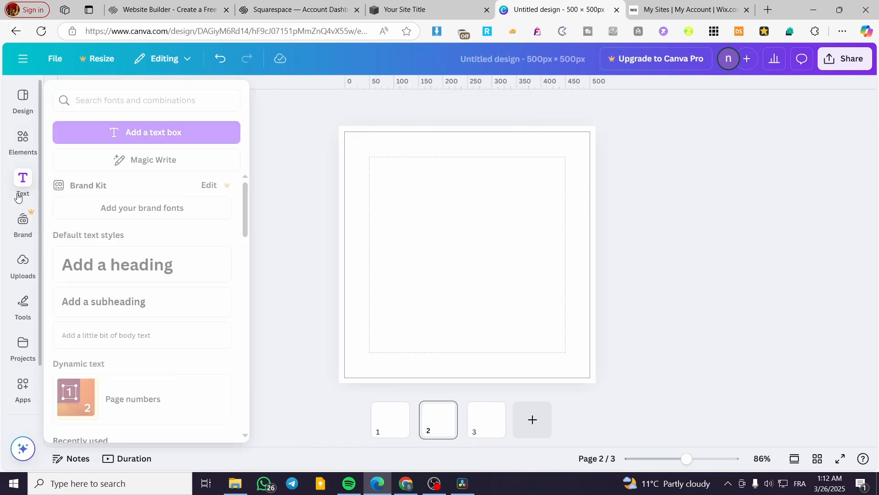
click(21, 145)
scroll(204, 272, down, 4)
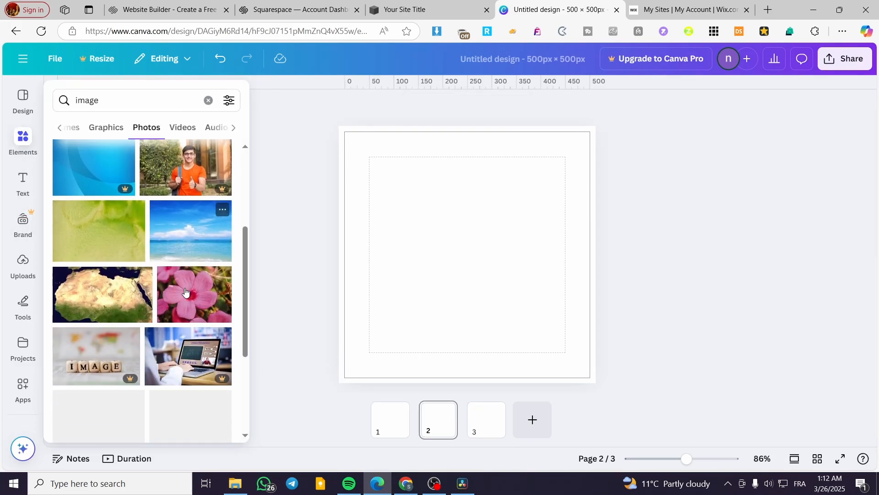
click(188, 242)
drag(463, 276, 430, 215)
drag(532, 272, 628, 394)
drag(492, 244, 450, 249)
Extend the sea photo's upper edge past the top of page 2 to cover the remaining gap
scroll(366, 269, down, 1)
scroll(363, 261, up, 1)
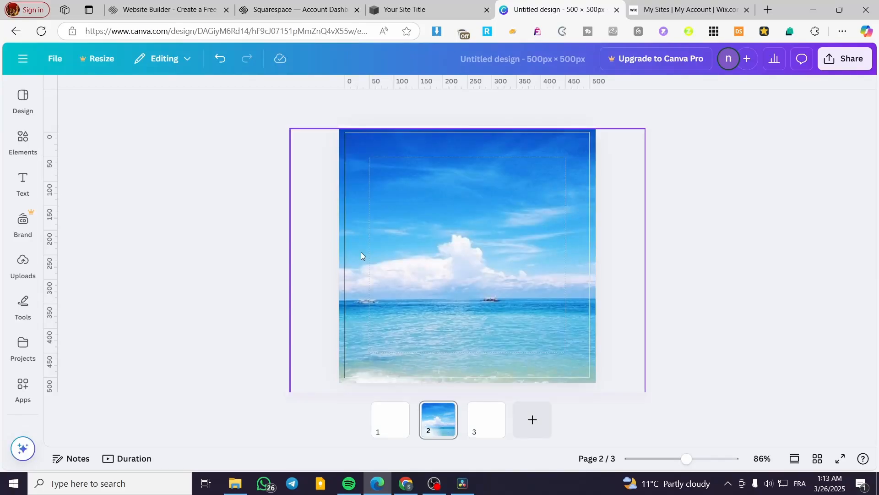
click(449, 234)
drag(468, 126, 470, 114)
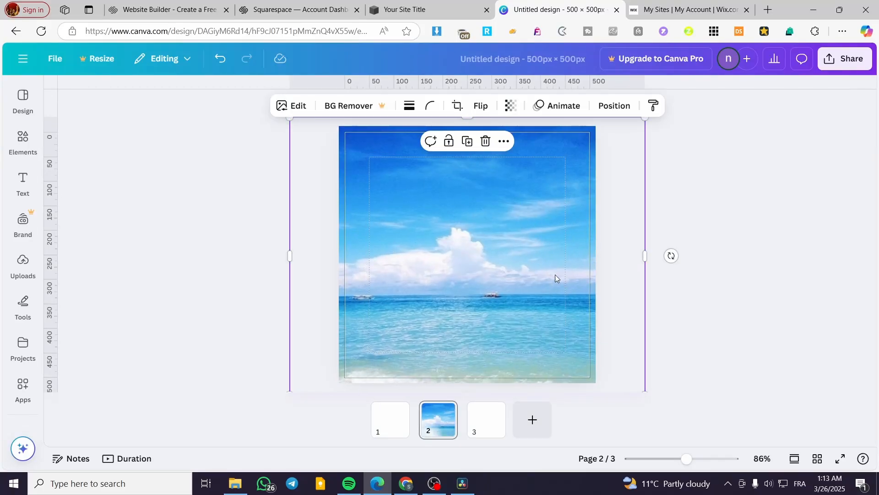
Add the Taj Mahal reflection photo to page 1 and enlarge it from the upper corner to fill the page
click(397, 423)
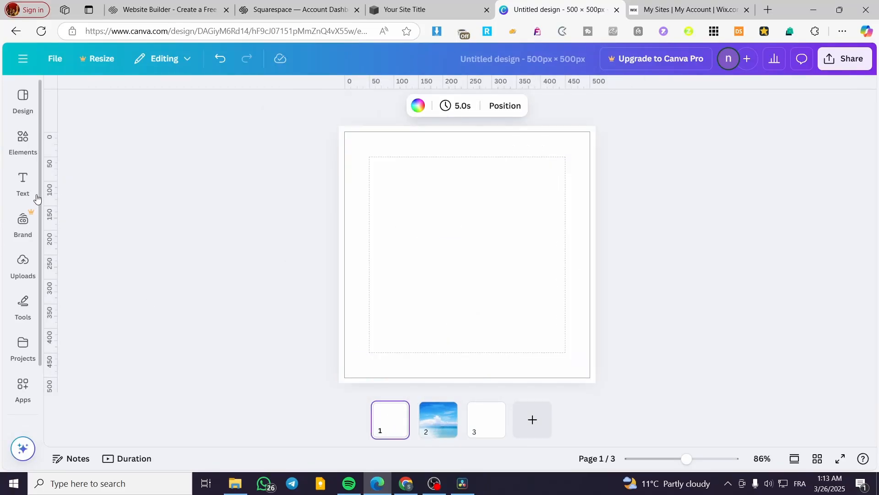
click(23, 140)
scroll(162, 303, down, 5)
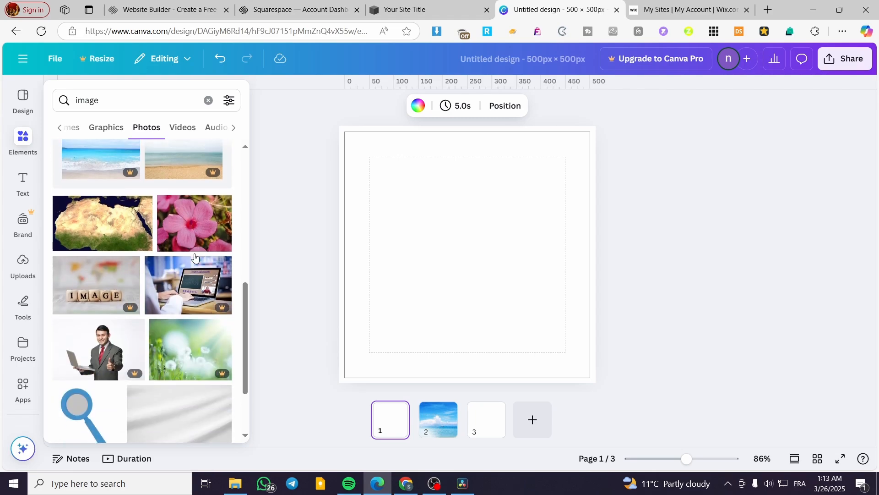
scroll(162, 304, down, 2)
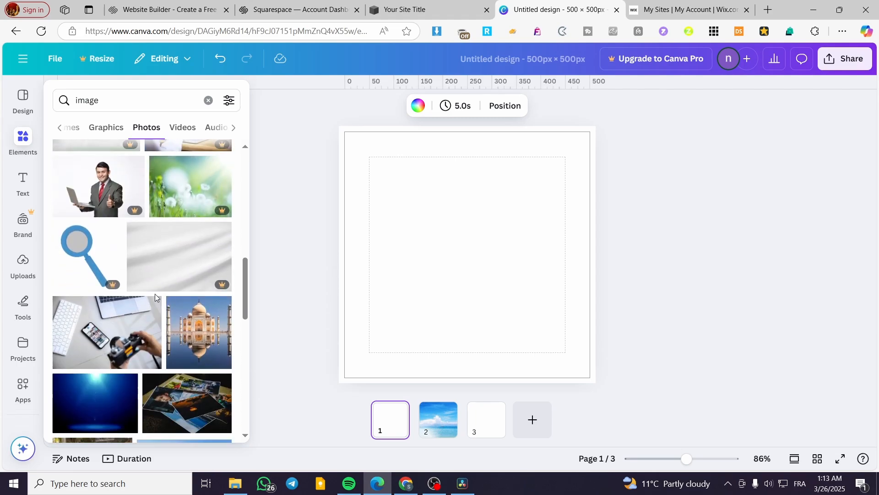
click(183, 329)
drag(483, 257, 442, 226)
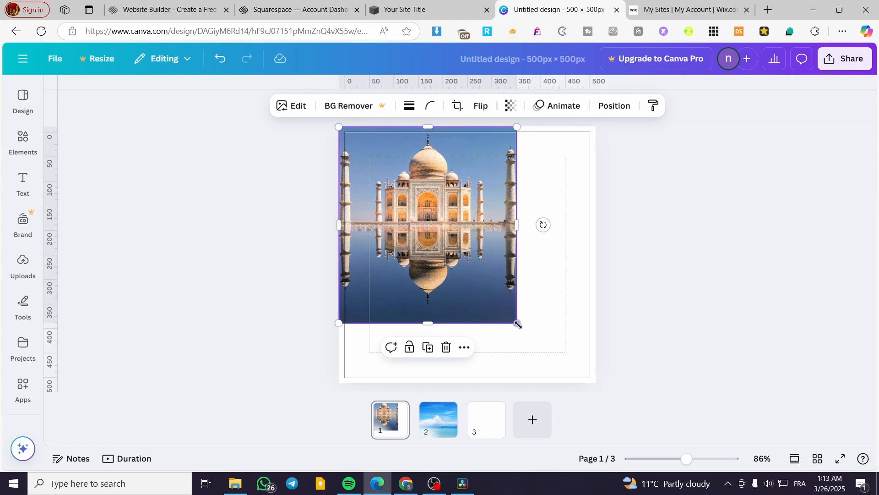
drag(514, 323, 634, 381)
click(667, 357)
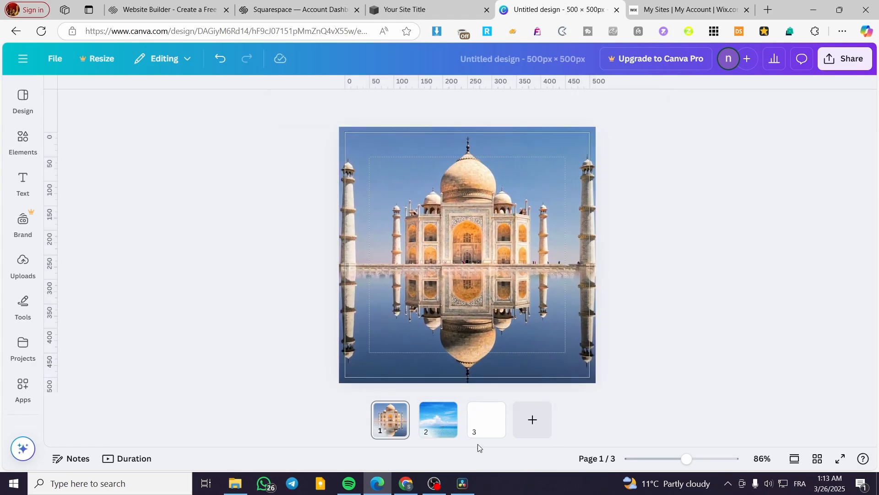
Add the photo of the desk with phone and camera to page 3, enlarge it and stretch it down over the page
click(478, 433)
click(23, 183)
click(23, 142)
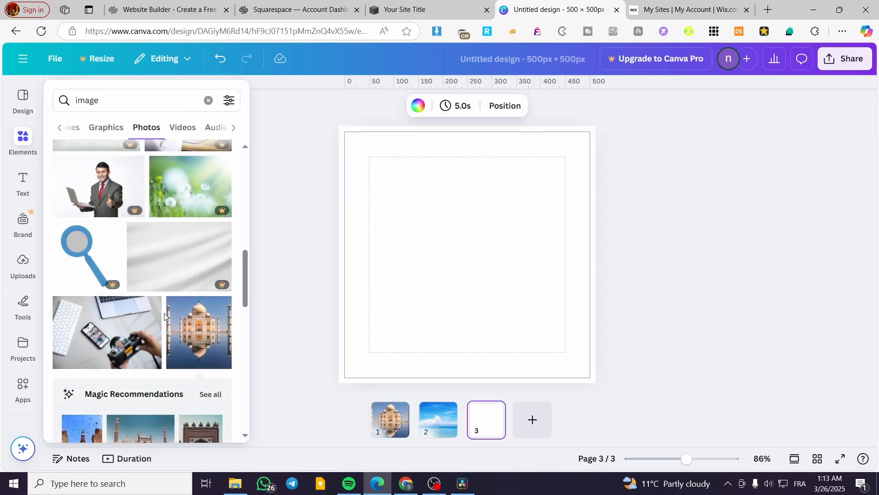
click(126, 334)
drag(559, 290, 526, 226)
drag(533, 259, 609, 307)
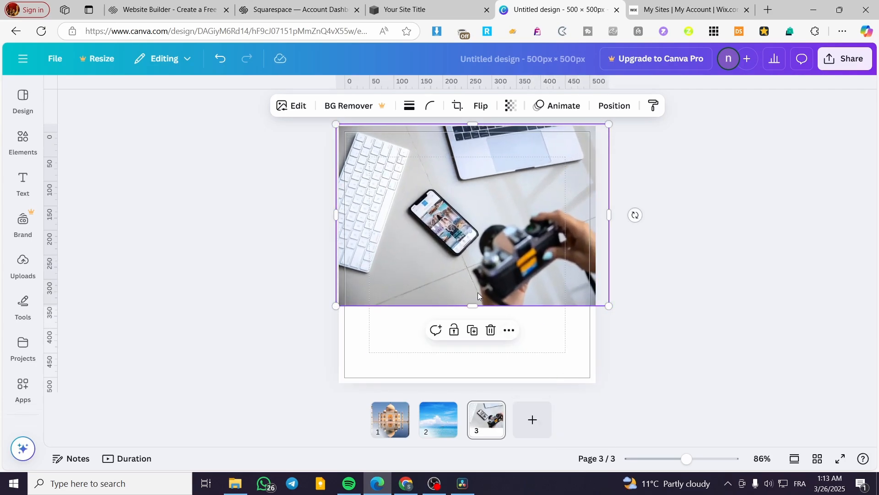
drag(472, 304, 472, 378)
click(728, 273)
Apply the Simple page animation to page 1 with the Taj Mahal photo
click(390, 419)
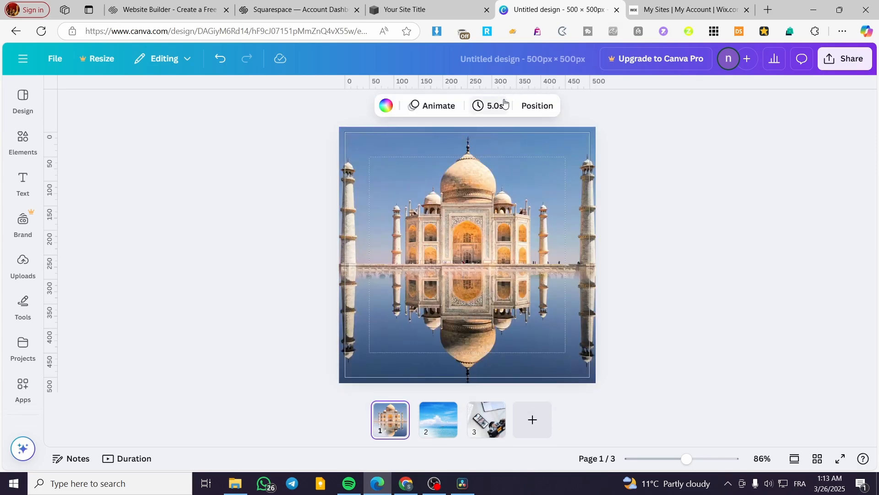
click(433, 109)
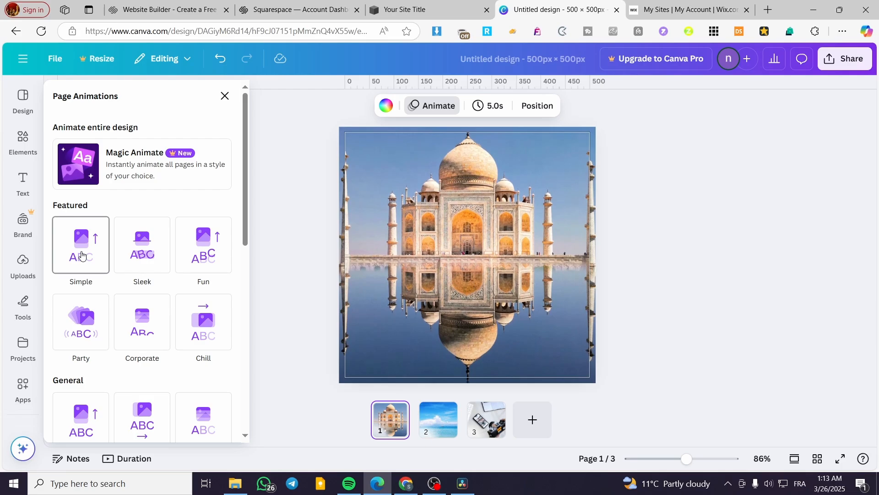
click(80, 252)
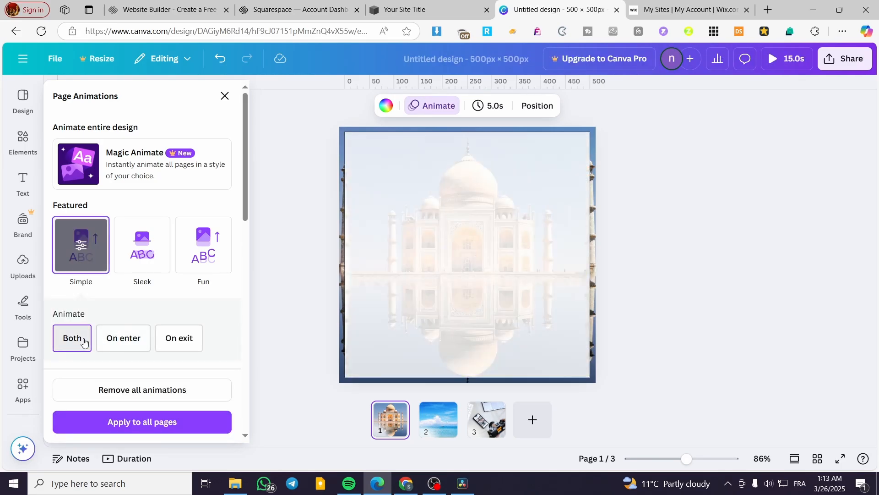
click(275, 291)
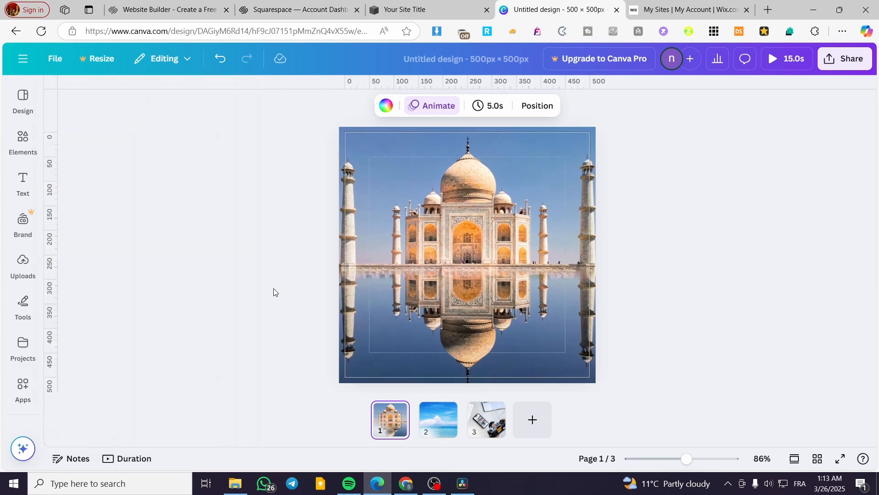
Apply the Tectonic page animation to page 2 with the sea photo
click(432, 424)
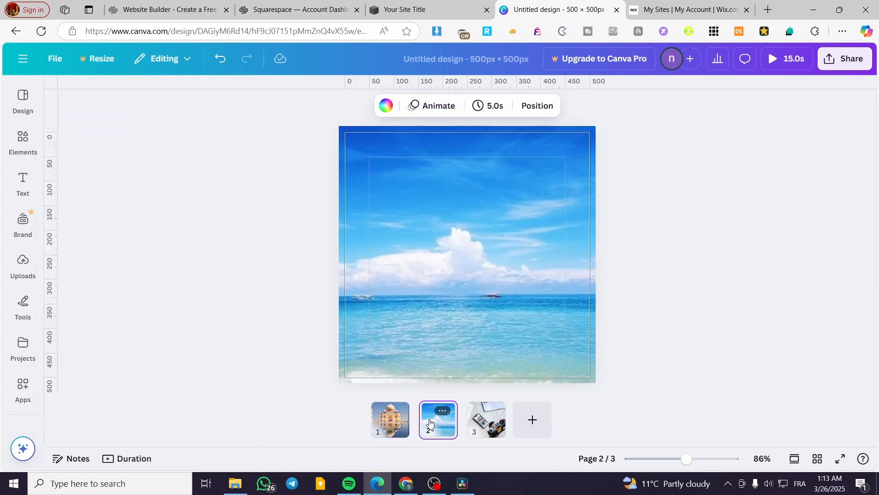
click(447, 105)
scroll(198, 314, down, 3)
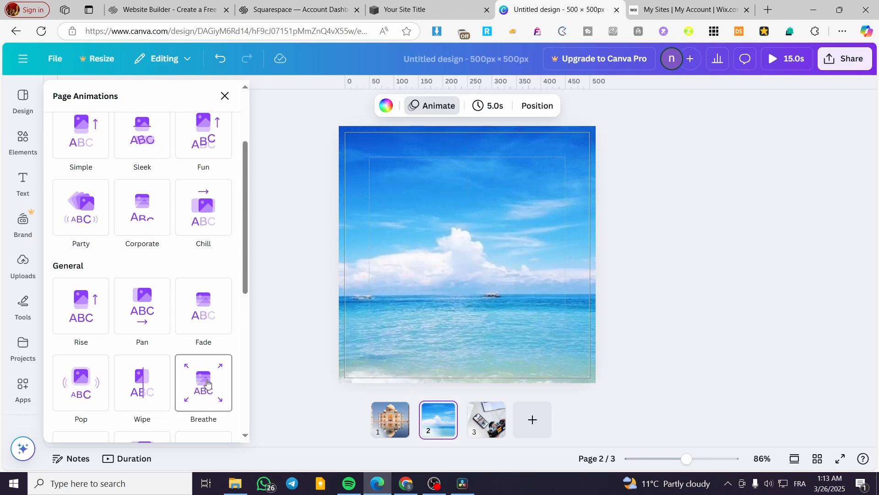
scroll(201, 348, down, 4)
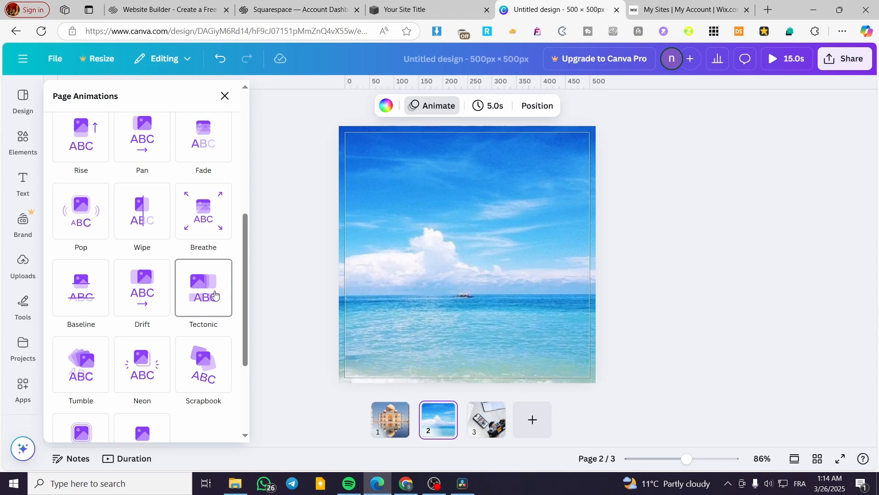
click(214, 295)
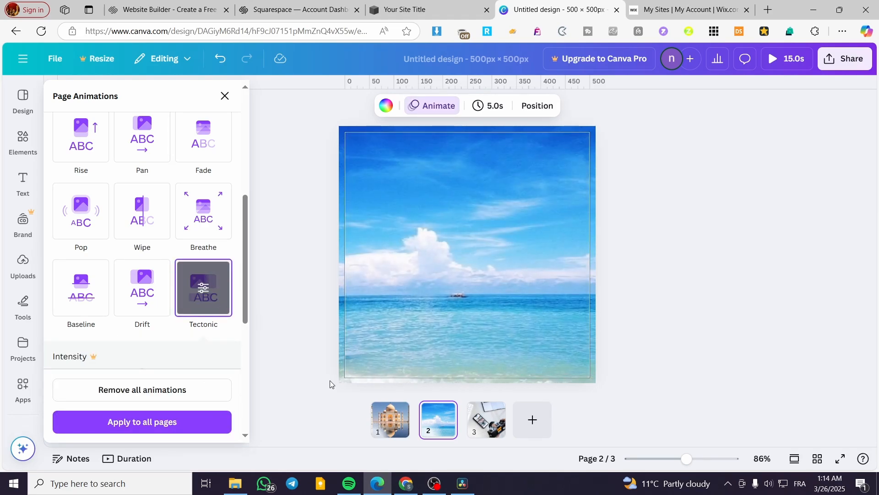
Apply the Scrapbook page animation to page 3 with the desk photo
click(486, 425)
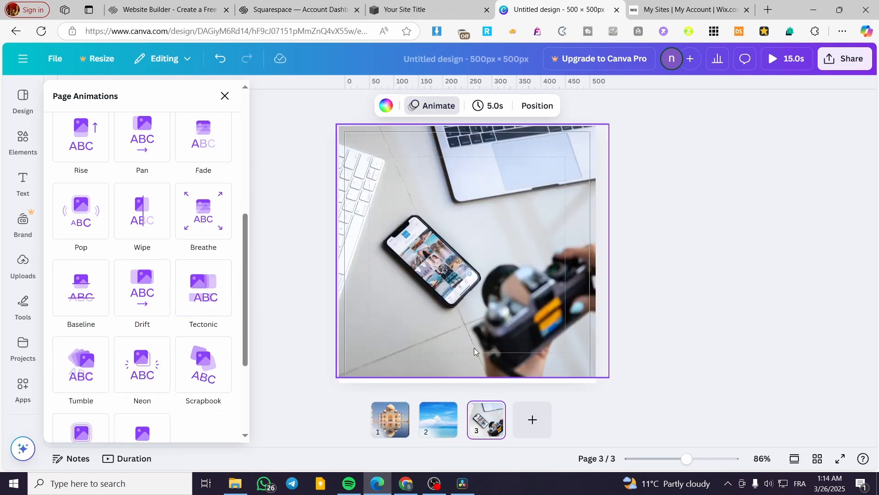
scroll(142, 293, down, 3)
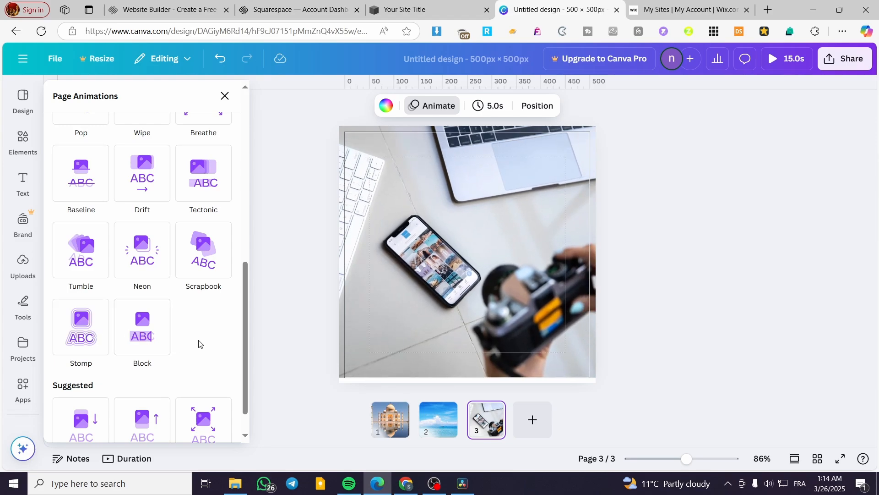
click(204, 258)
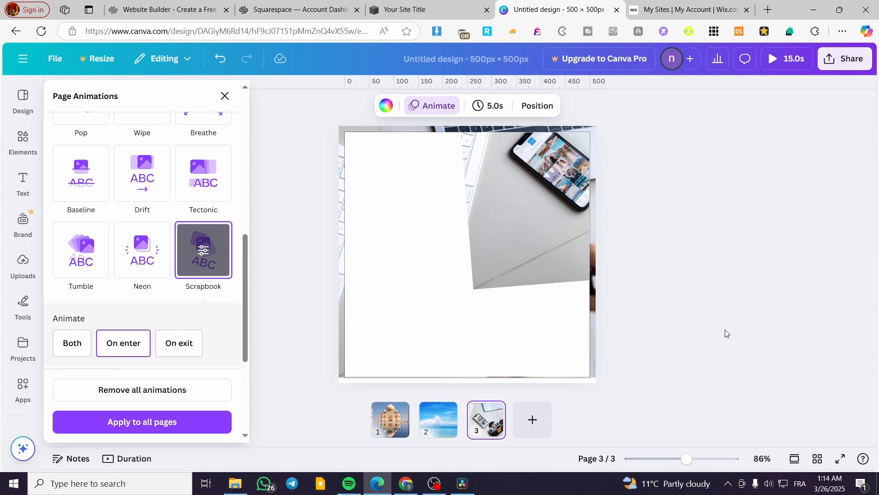
click(735, 263)
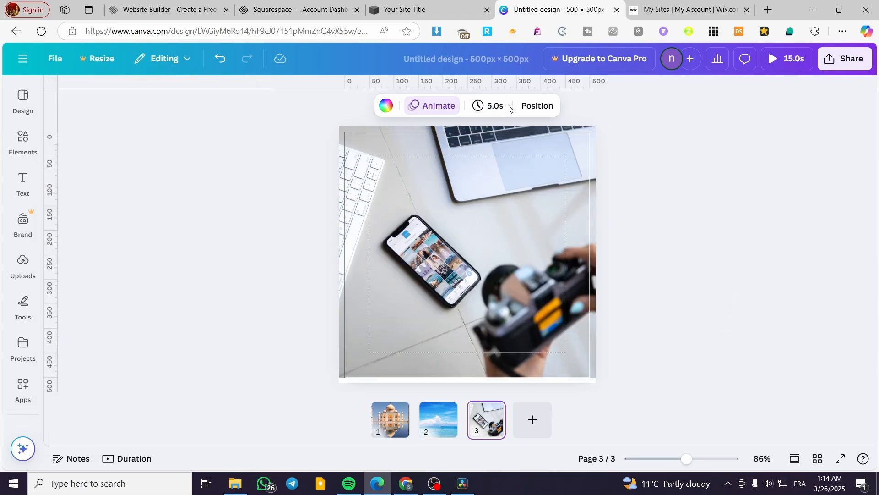
Set the timing of pages 1, 2 and 3 to 1.5 seconds each and preview the animated design
click(394, 424)
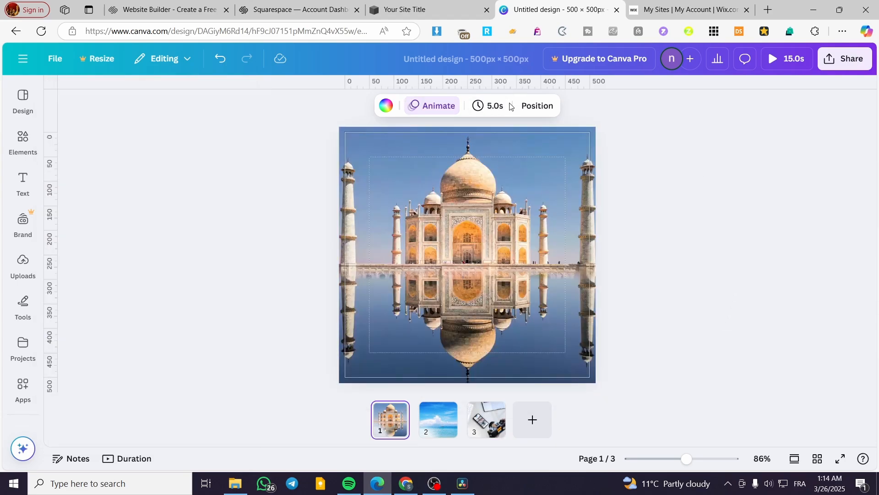
click(489, 106)
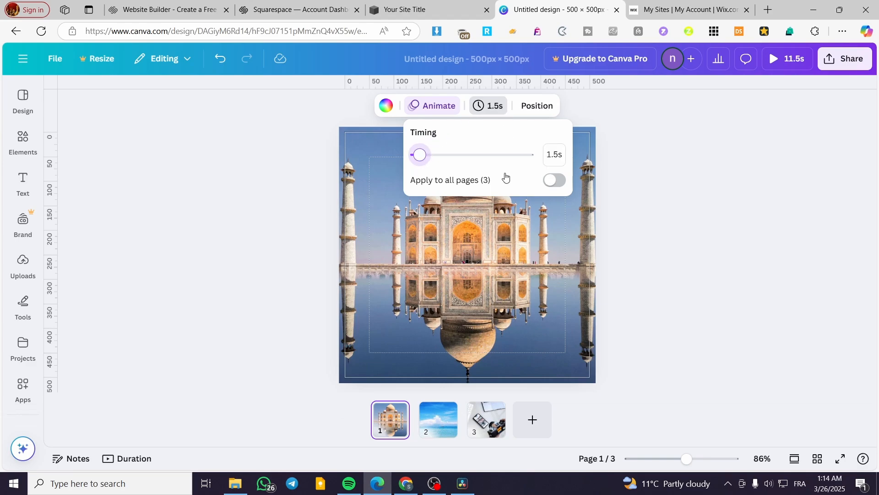
click(428, 431)
click(502, 114)
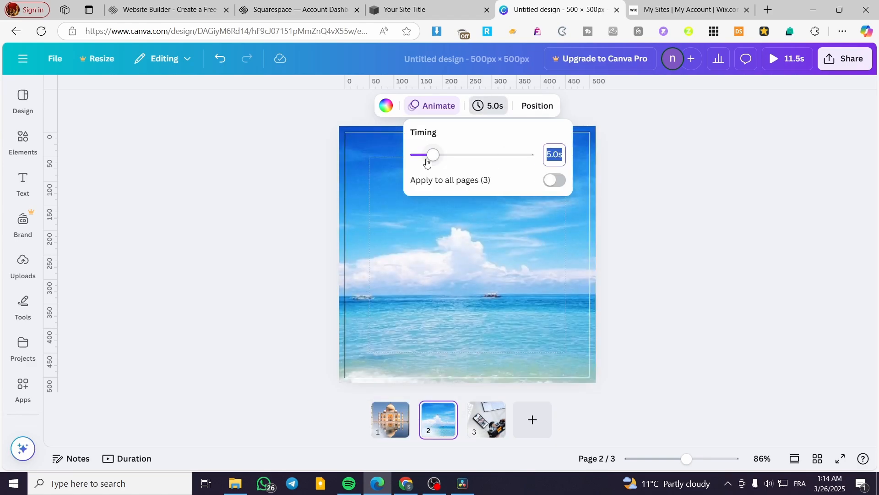
drag(420, 162, 420, 162)
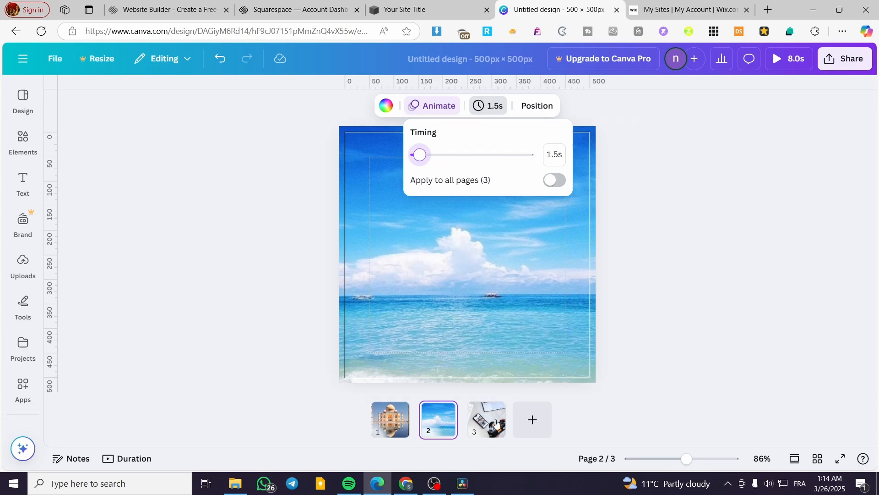
click(492, 423)
click(499, 116)
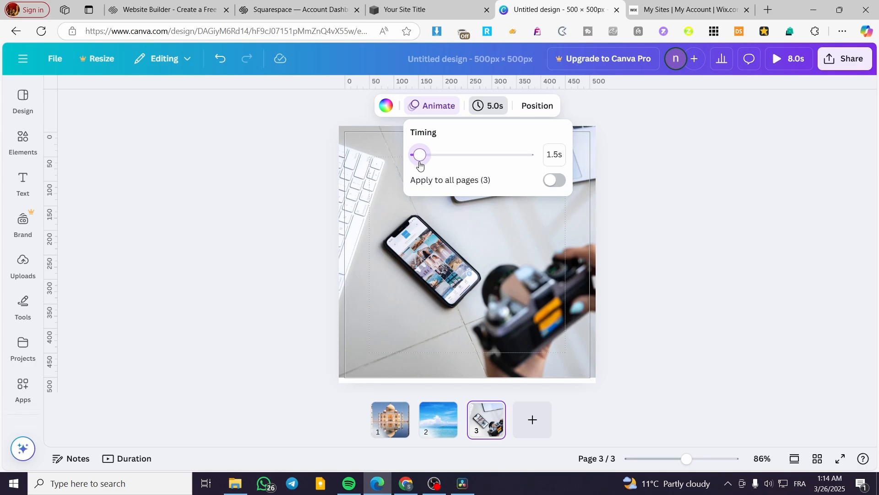
drag(420, 165, 421, 164)
click(695, 188)
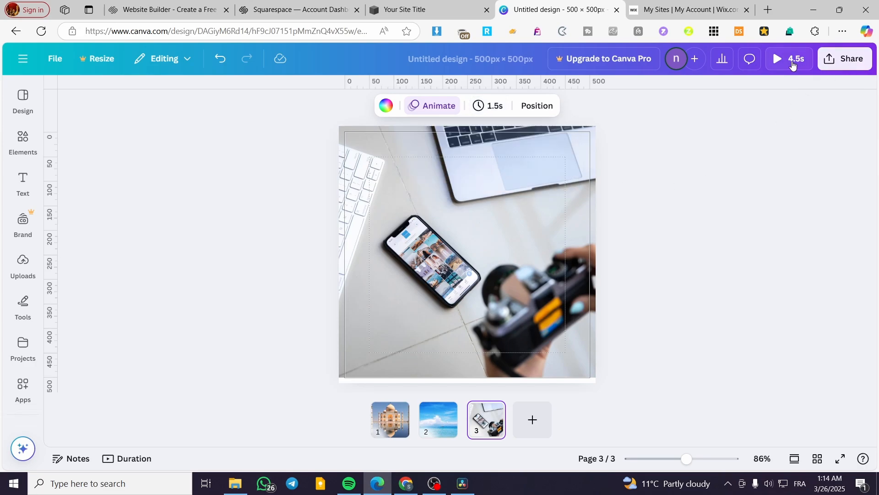
click(782, 59)
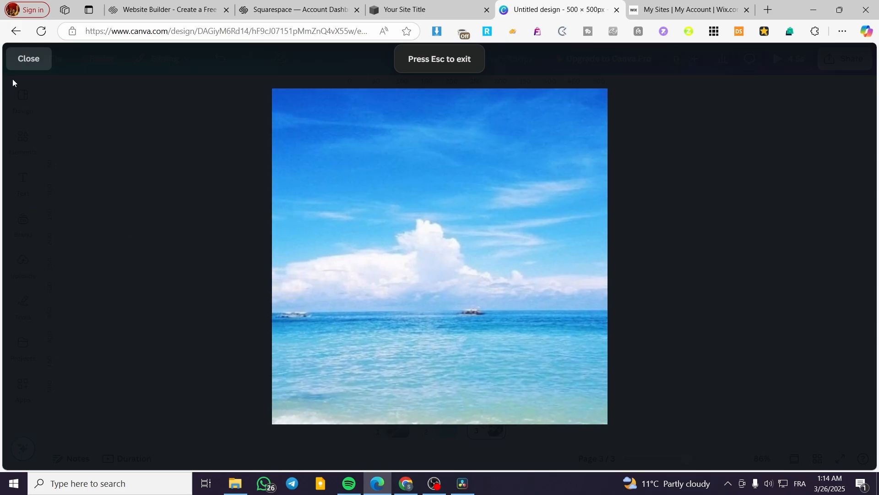
click(30, 61)
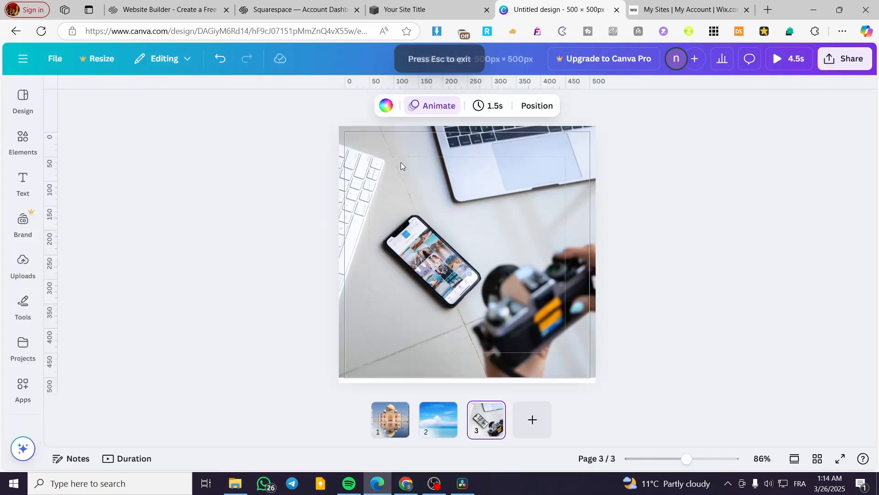
Download pages 1–3 of the design as a GIF at 500 × 500 px
click(863, 68)
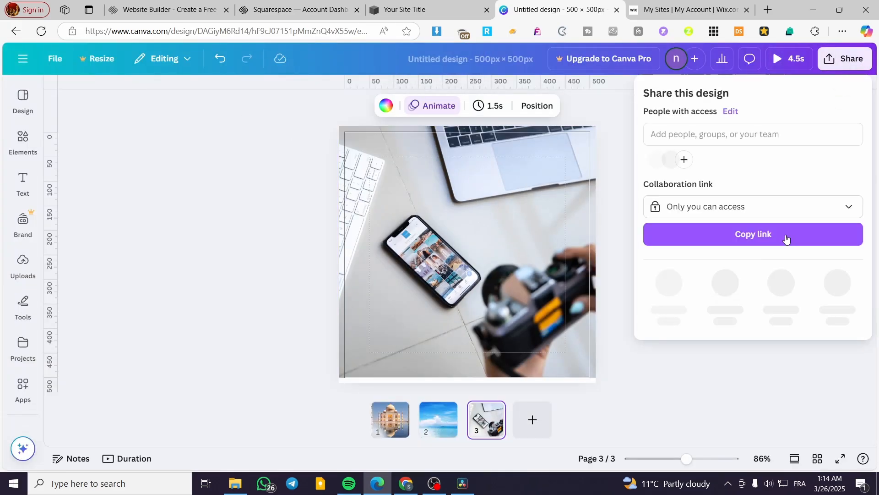
click(669, 286)
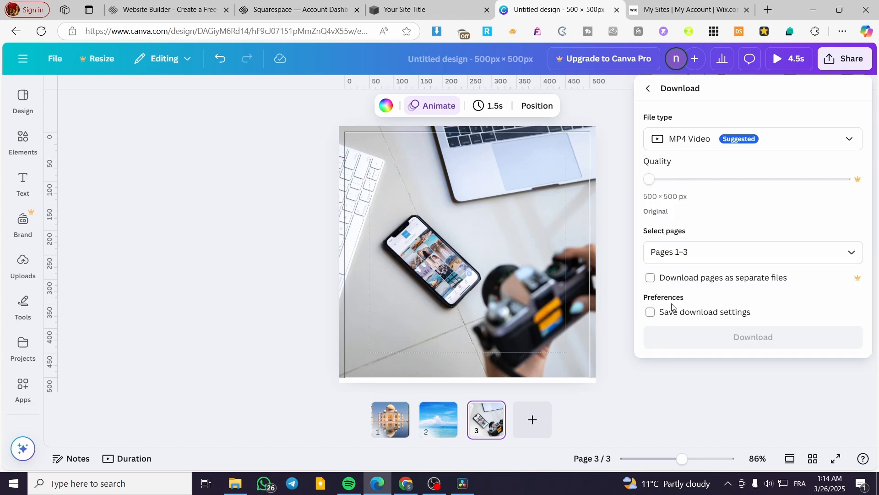
click(755, 140)
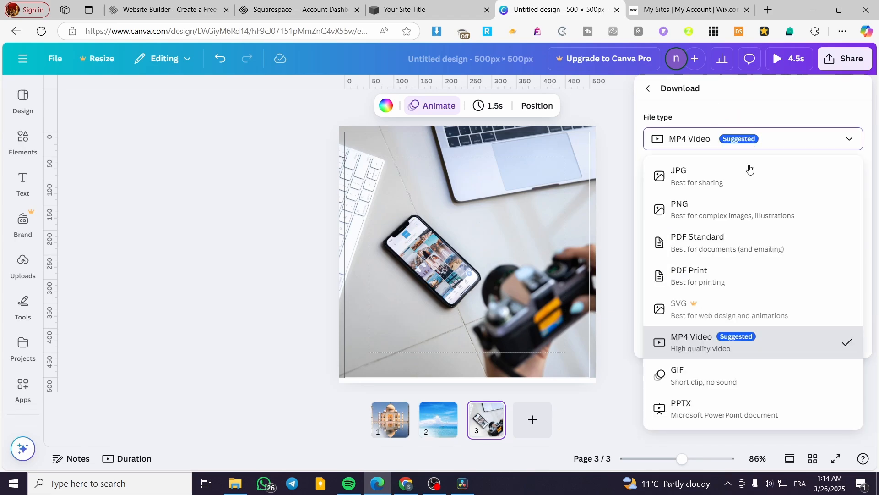
click(714, 378)
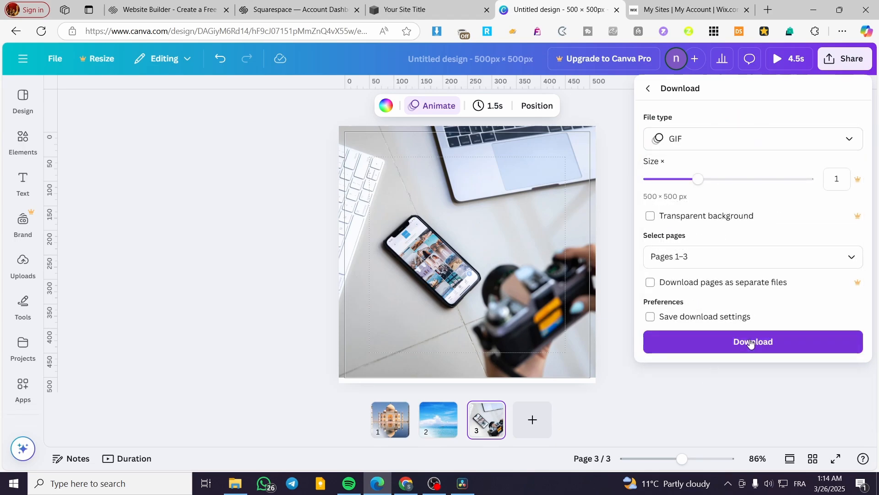
click(751, 342)
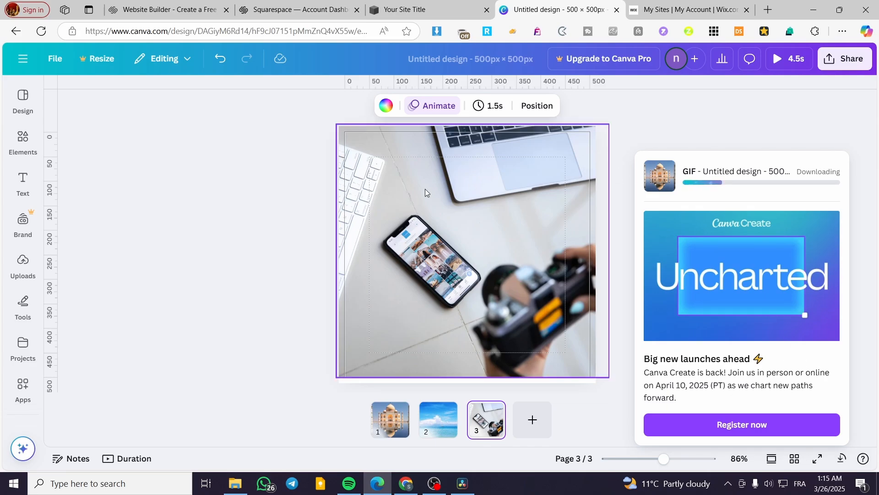
Switch to the Squarespace Home page and add an empty image block beside the winter tree photo below the gallery
click(374, 4)
scroll(309, 236, down, 10)
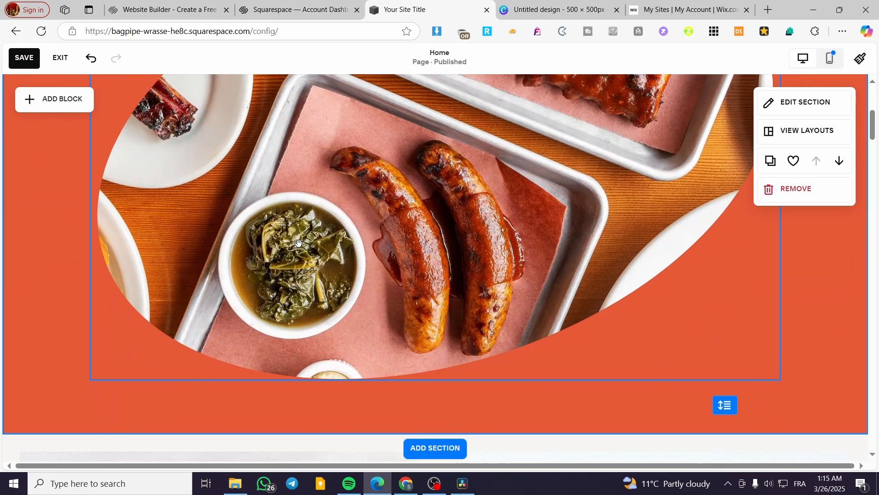
scroll(309, 235, down, 15)
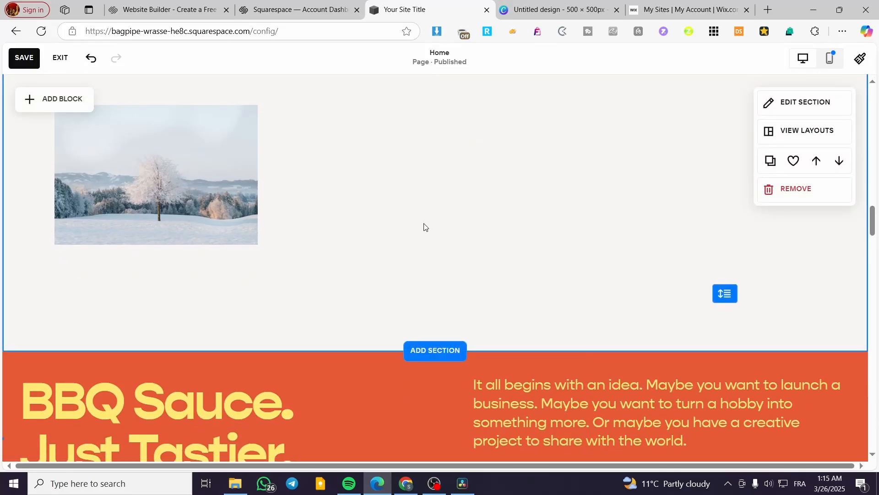
scroll(169, 194, up, 3)
click(65, 188)
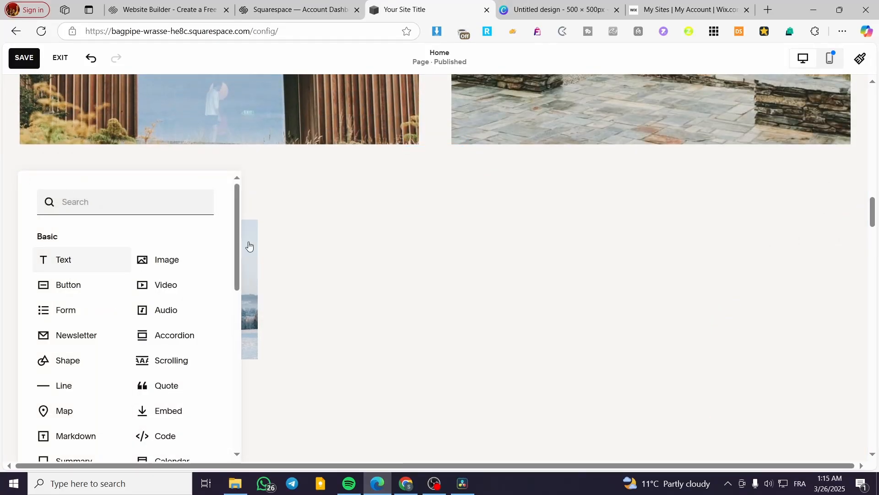
click(177, 258)
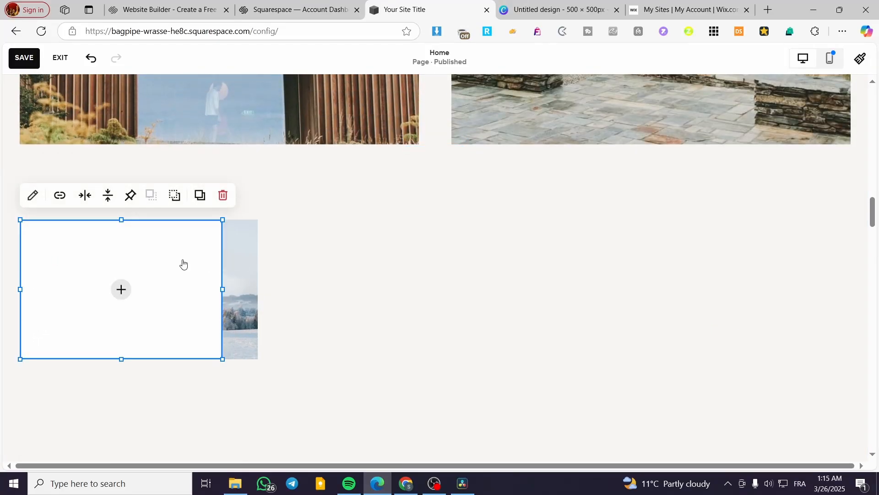
drag(459, 262, 476, 297)
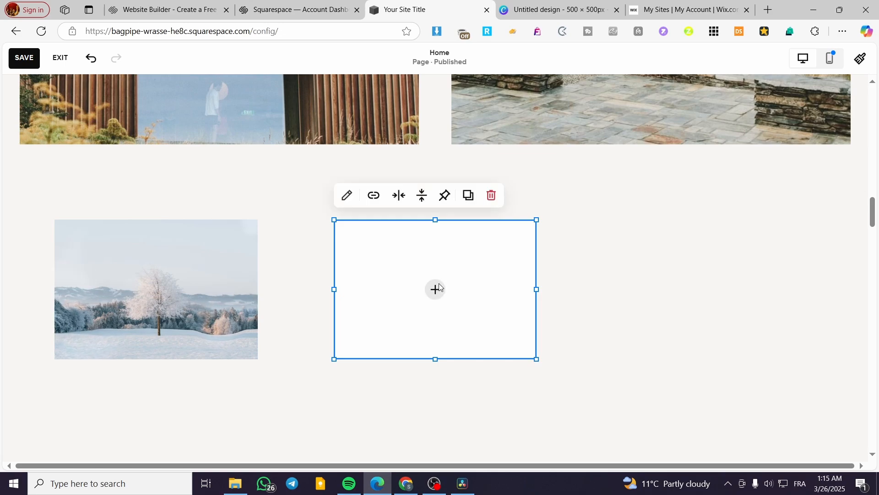
click(482, 298)
click(504, 248)
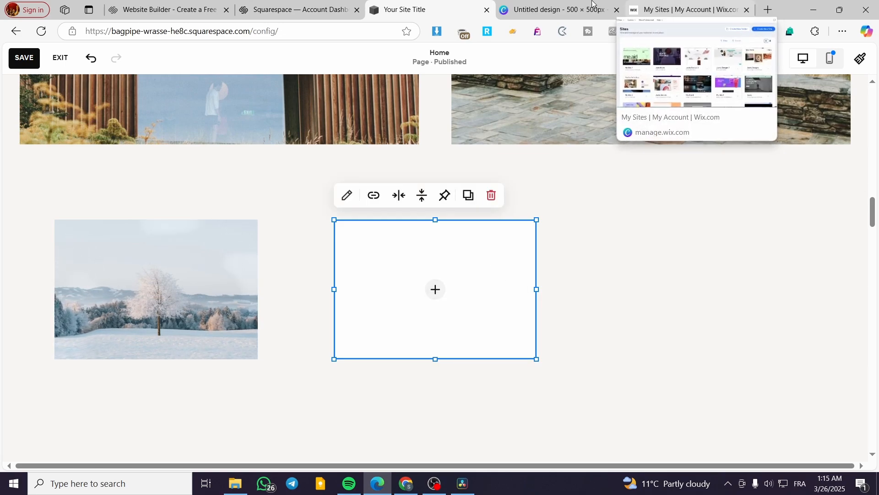
Check the progress of the GIF download in Canva, return to Squarespace and look over the gallery and image blocks
click(556, 10)
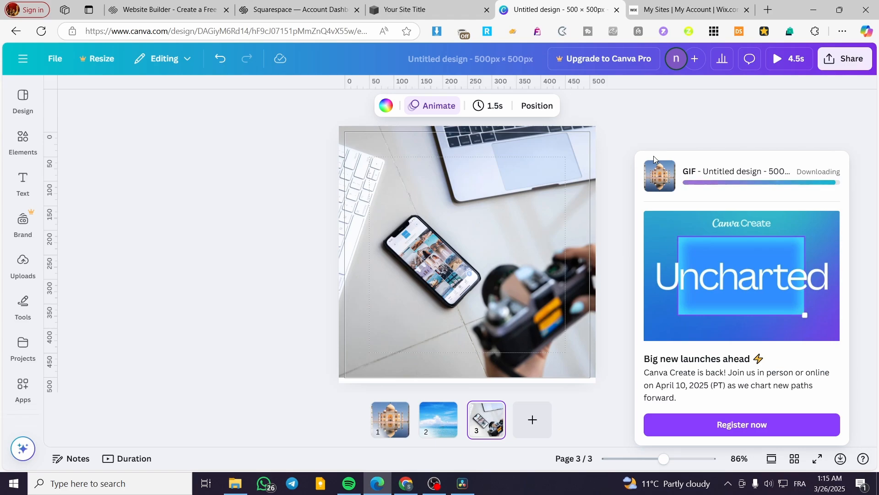
click(405, 9)
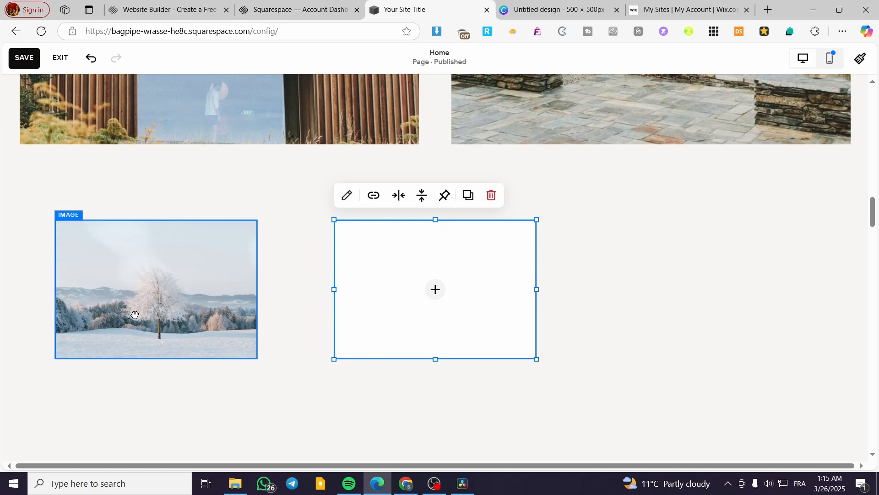
click(139, 288)
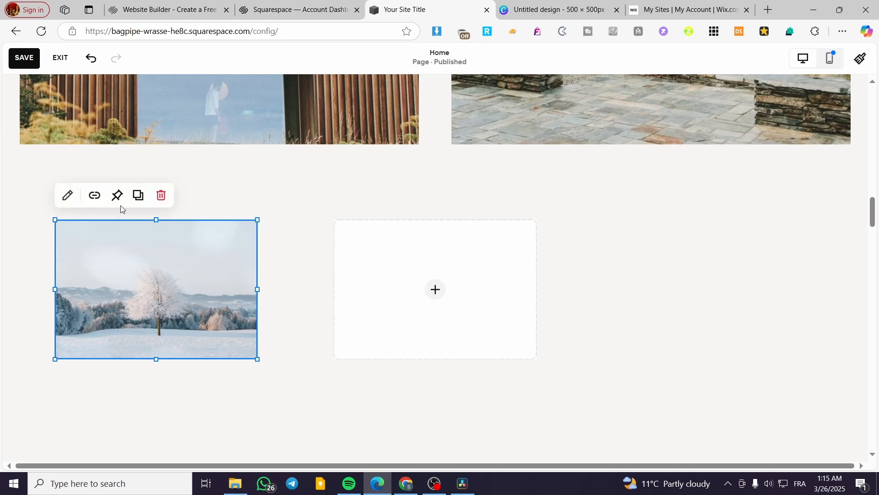
click(315, 204)
scroll(309, 224, up, 5)
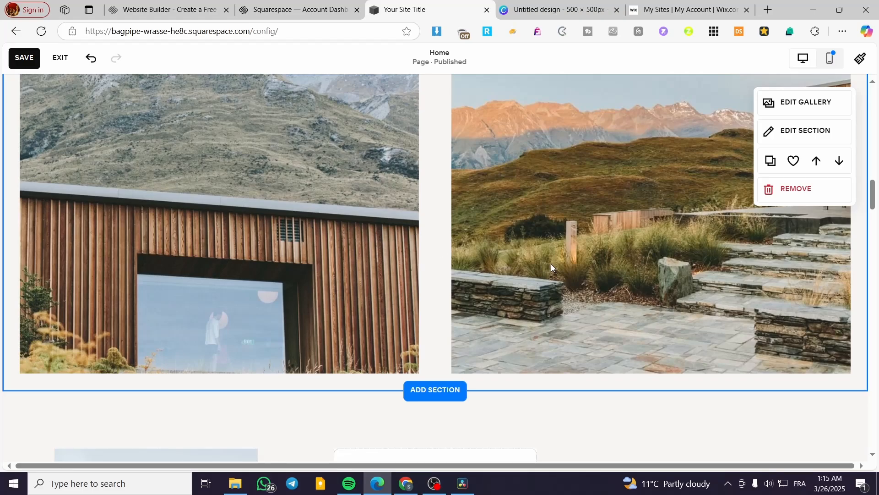
scroll(552, 259, up, 5)
scroll(659, 199, down, 2)
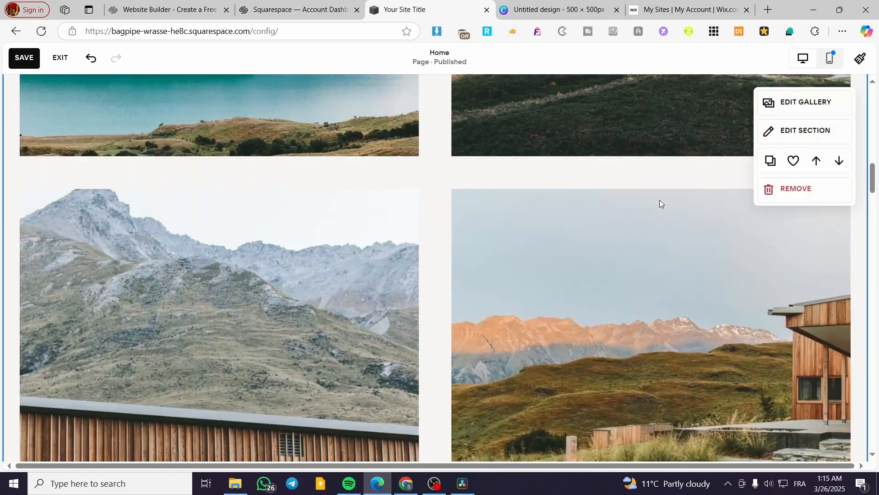
scroll(595, 197, down, 6)
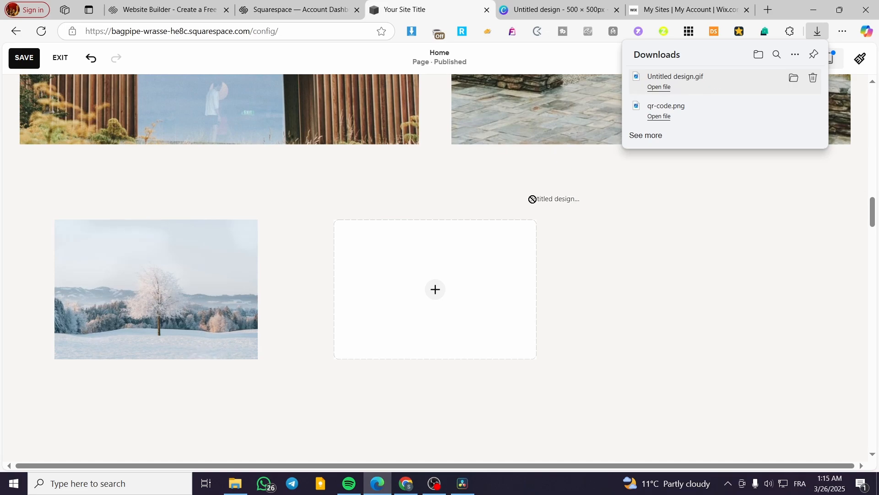
Try to load Untitled design.gif from the downloads into the empty image block
drag(425, 306, 427, 308)
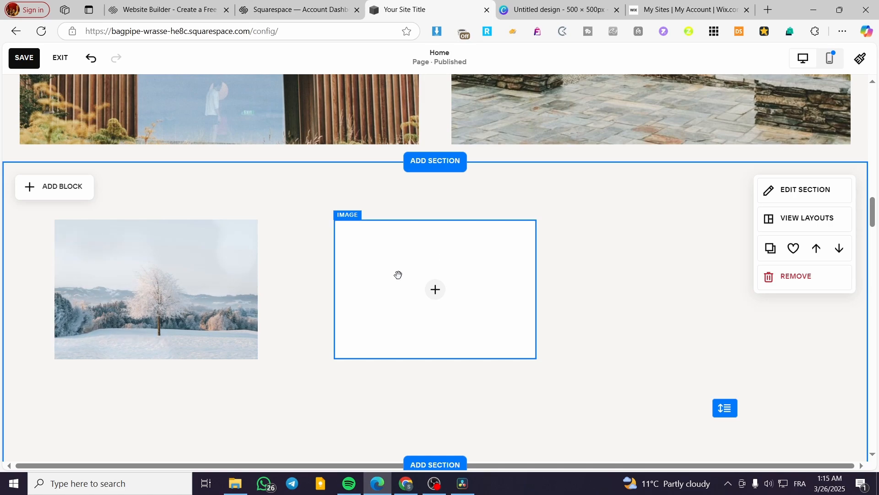
click(487, 309)
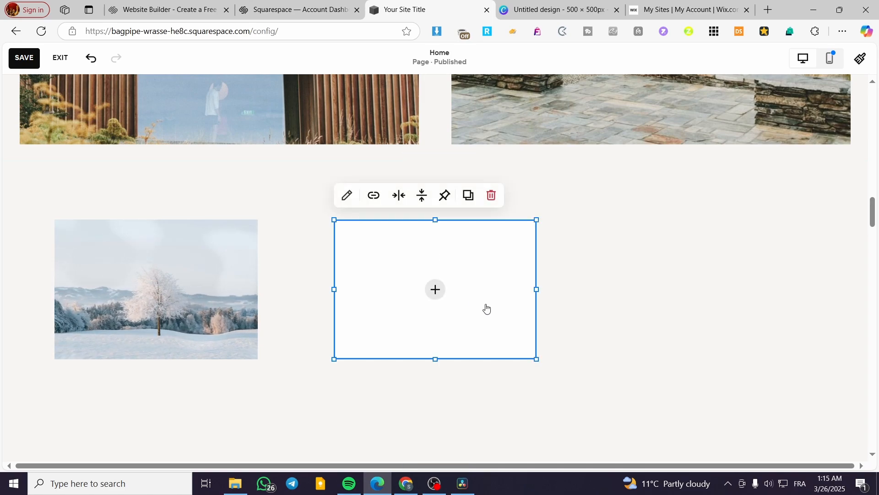
click(451, 292)
click(476, 283)
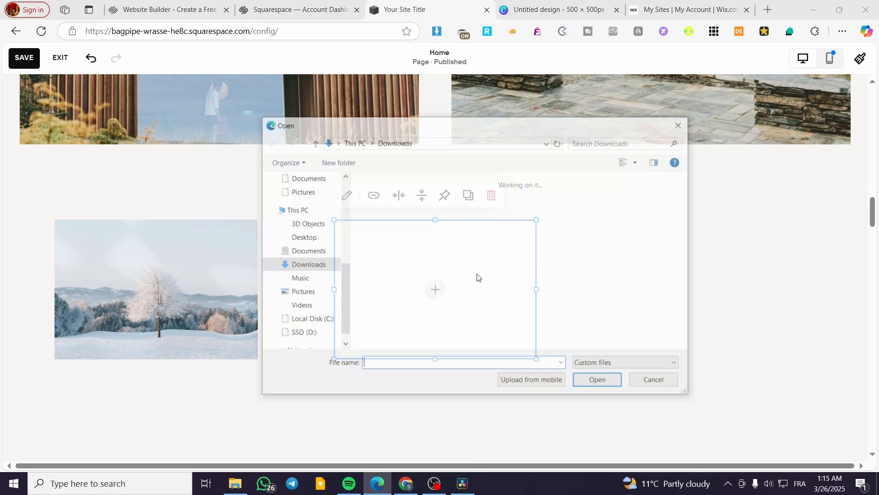
click(680, 124)
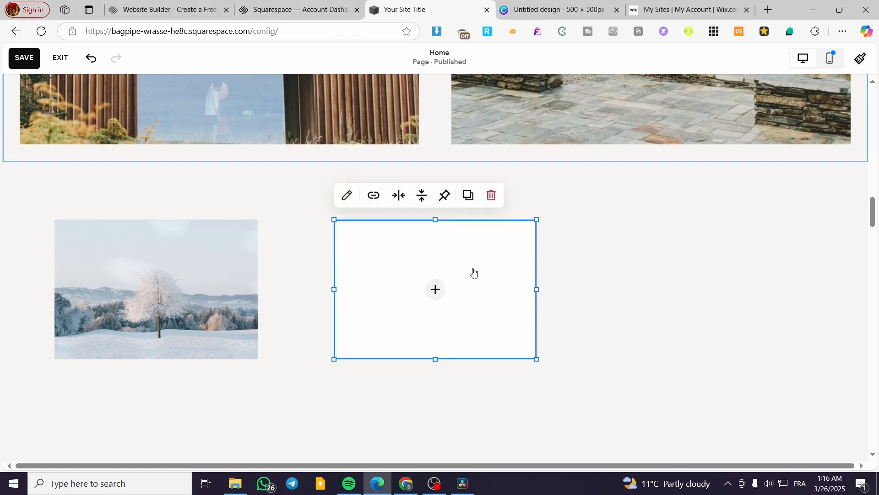
Upload the downloaded Untitled design.gif into the empty image block beside the winter tree photo
click(439, 290)
click(458, 315)
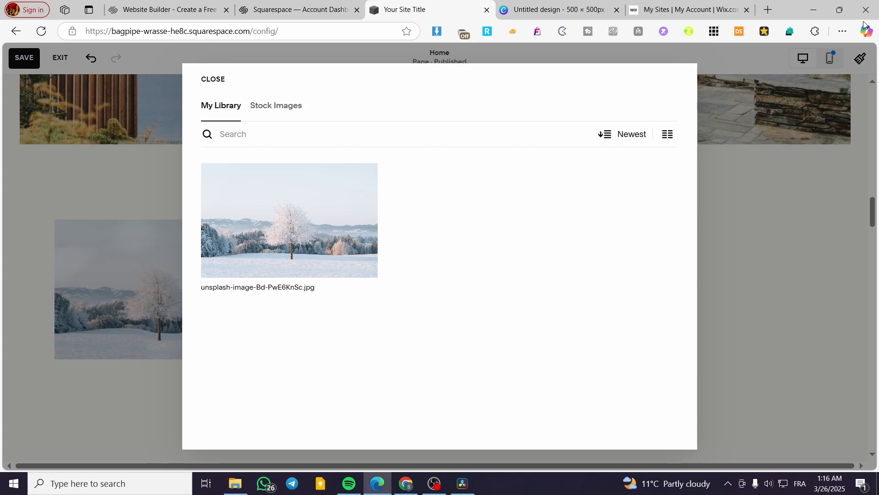
click(842, 31)
click(758, 186)
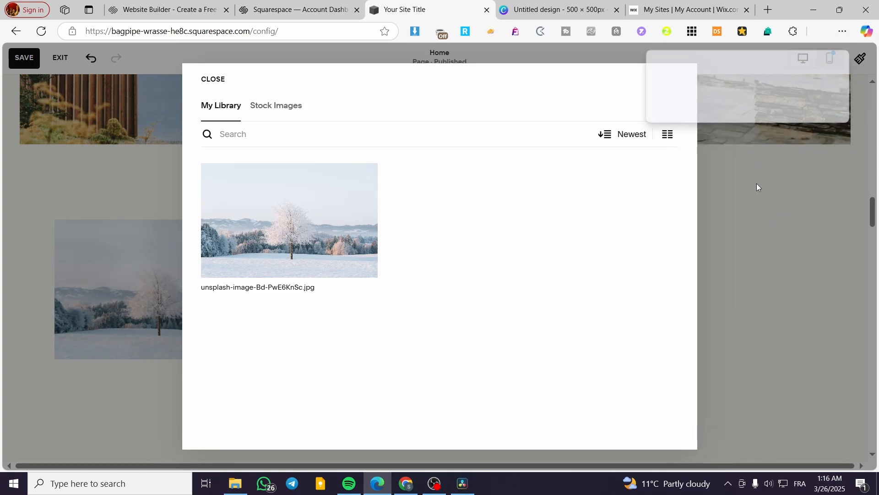
drag(694, 78, 481, 288)
drag(274, 300, 729, 259)
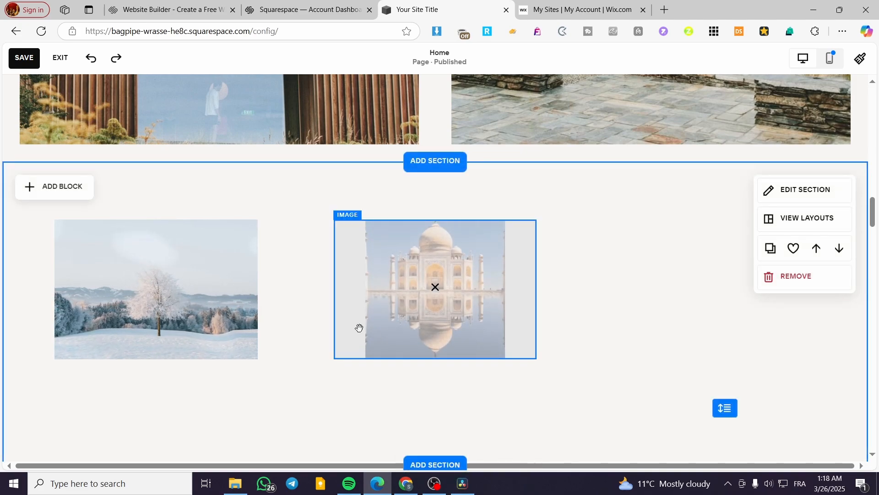
Set the winter tree image's design from Fit to Fill and close its settings
click(84, 220)
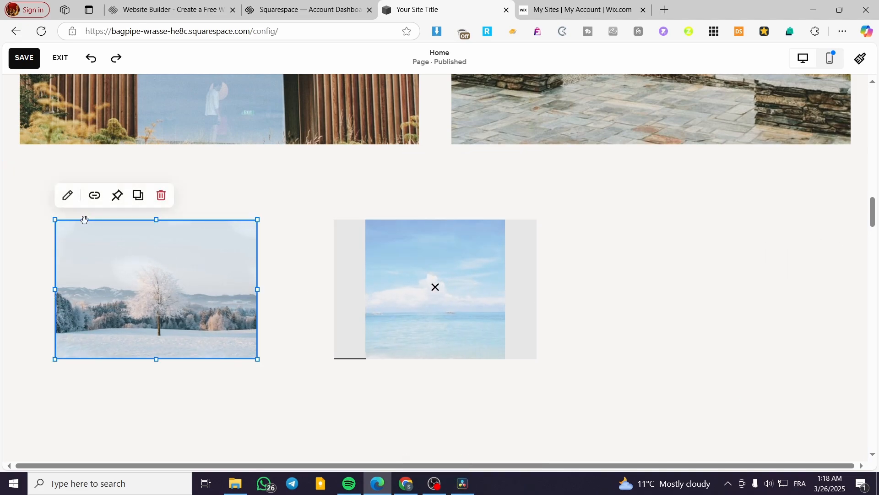
click(67, 196)
click(328, 196)
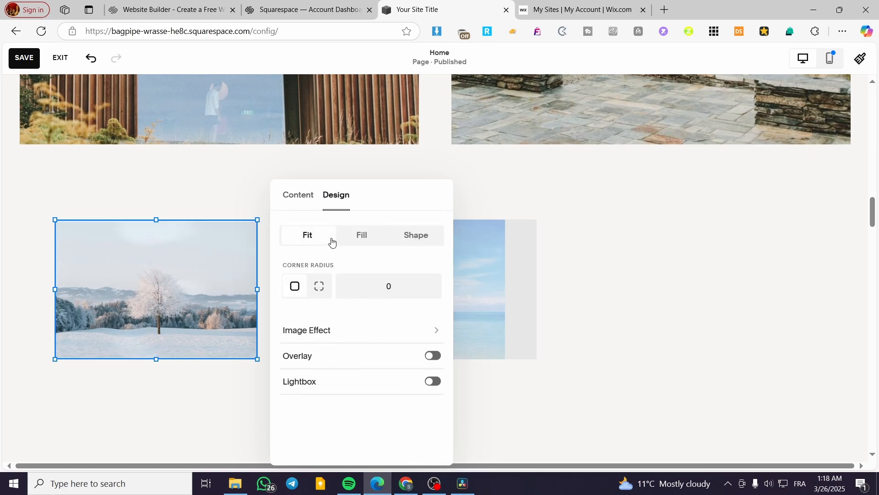
click(356, 239)
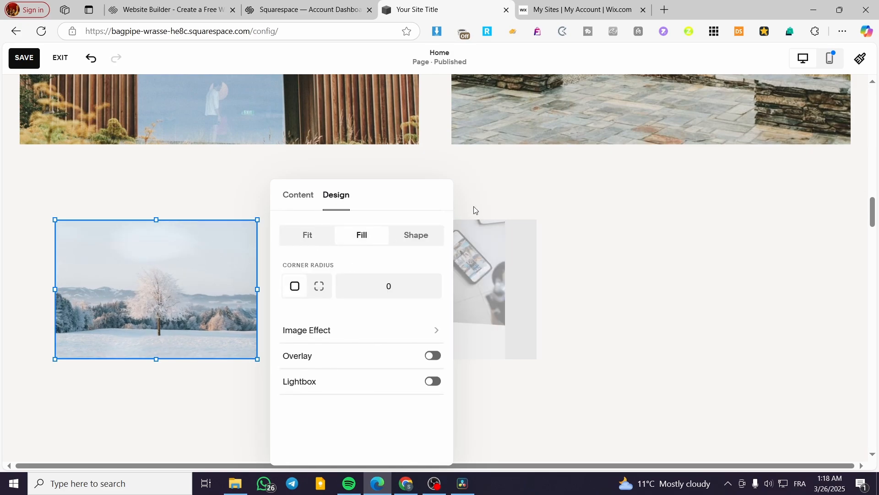
click(655, 192)
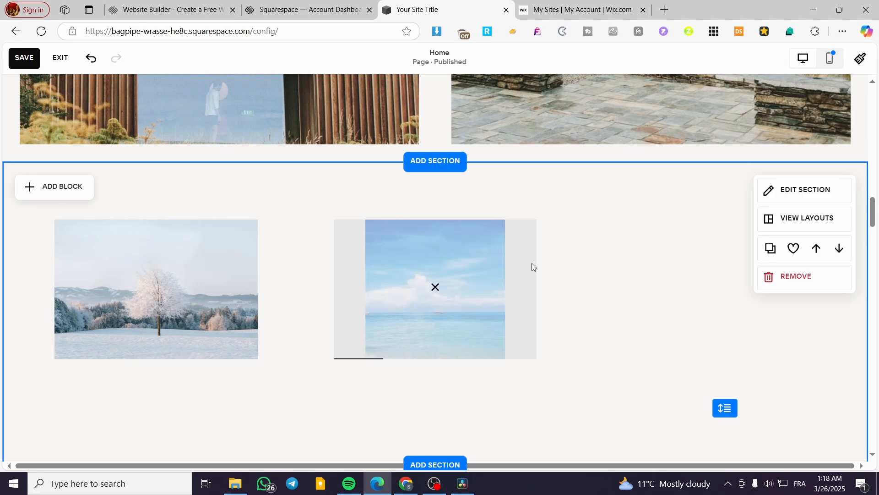